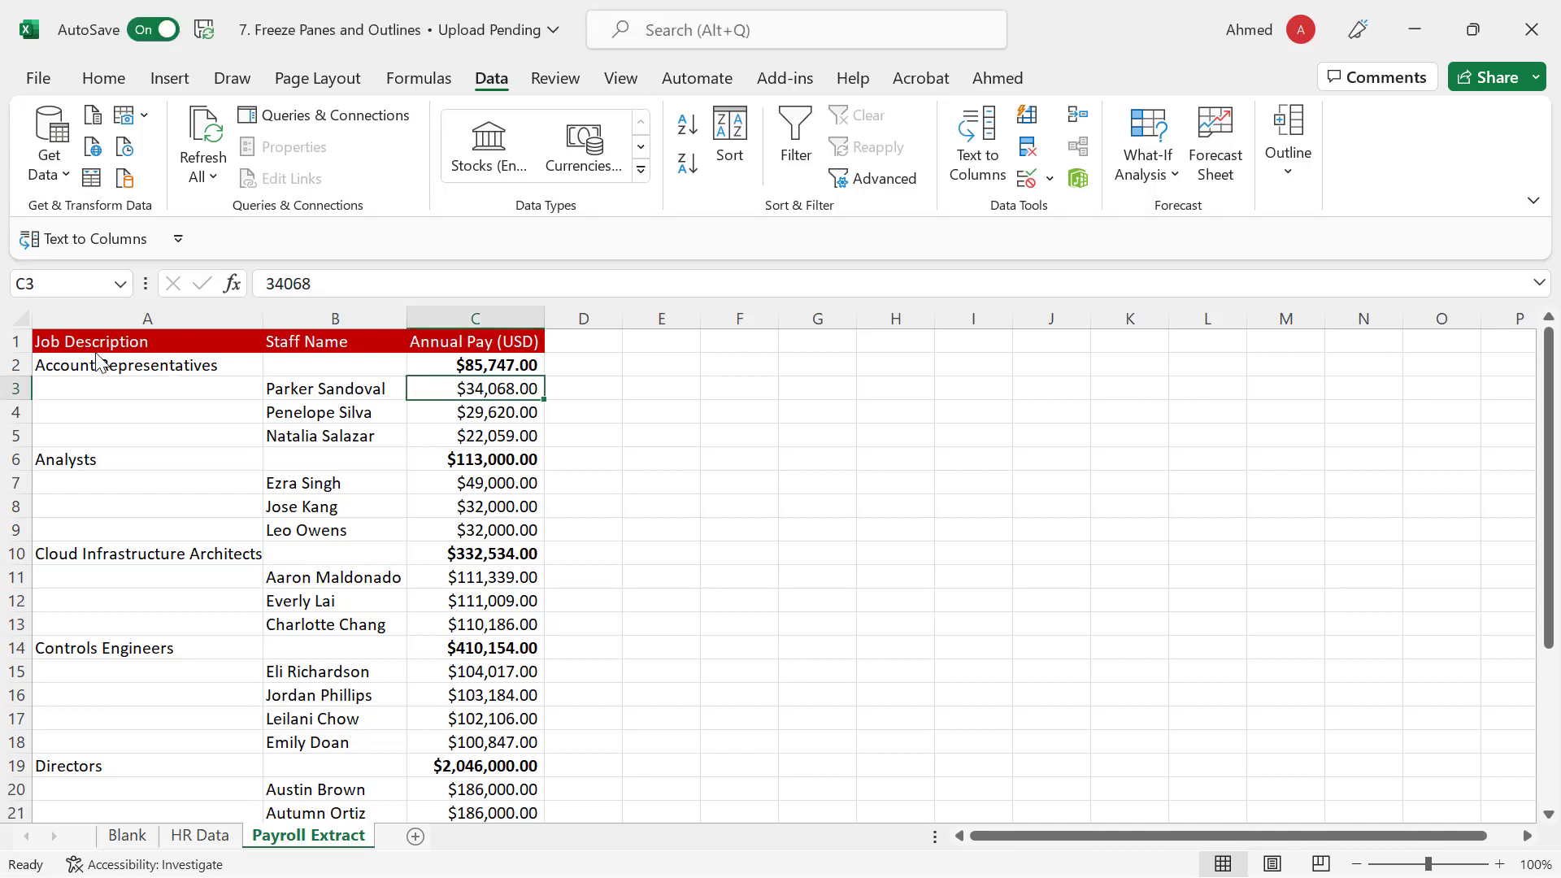
Examine the payroll table's category blocks and the SUM formulas in C2 and C6
click(45, 342)
key(shift+Right)
key(shift+Right)
key(shift+Down)
key(shift+Down)
key(shift+Down)
key(shift+Down)
key(shift+Down)
key(shift+Down)
key(shift+Down)
key(shift+Down)
key(shift+Down)
key(shift+Down)
key(shift+Down)
key(shift+Down)
key(shift+Down)
key(shift+Down)
key(shift+Down)
key(shift+Down)
key(shift+Down)
key(shift+Down)
key(shift+Down)
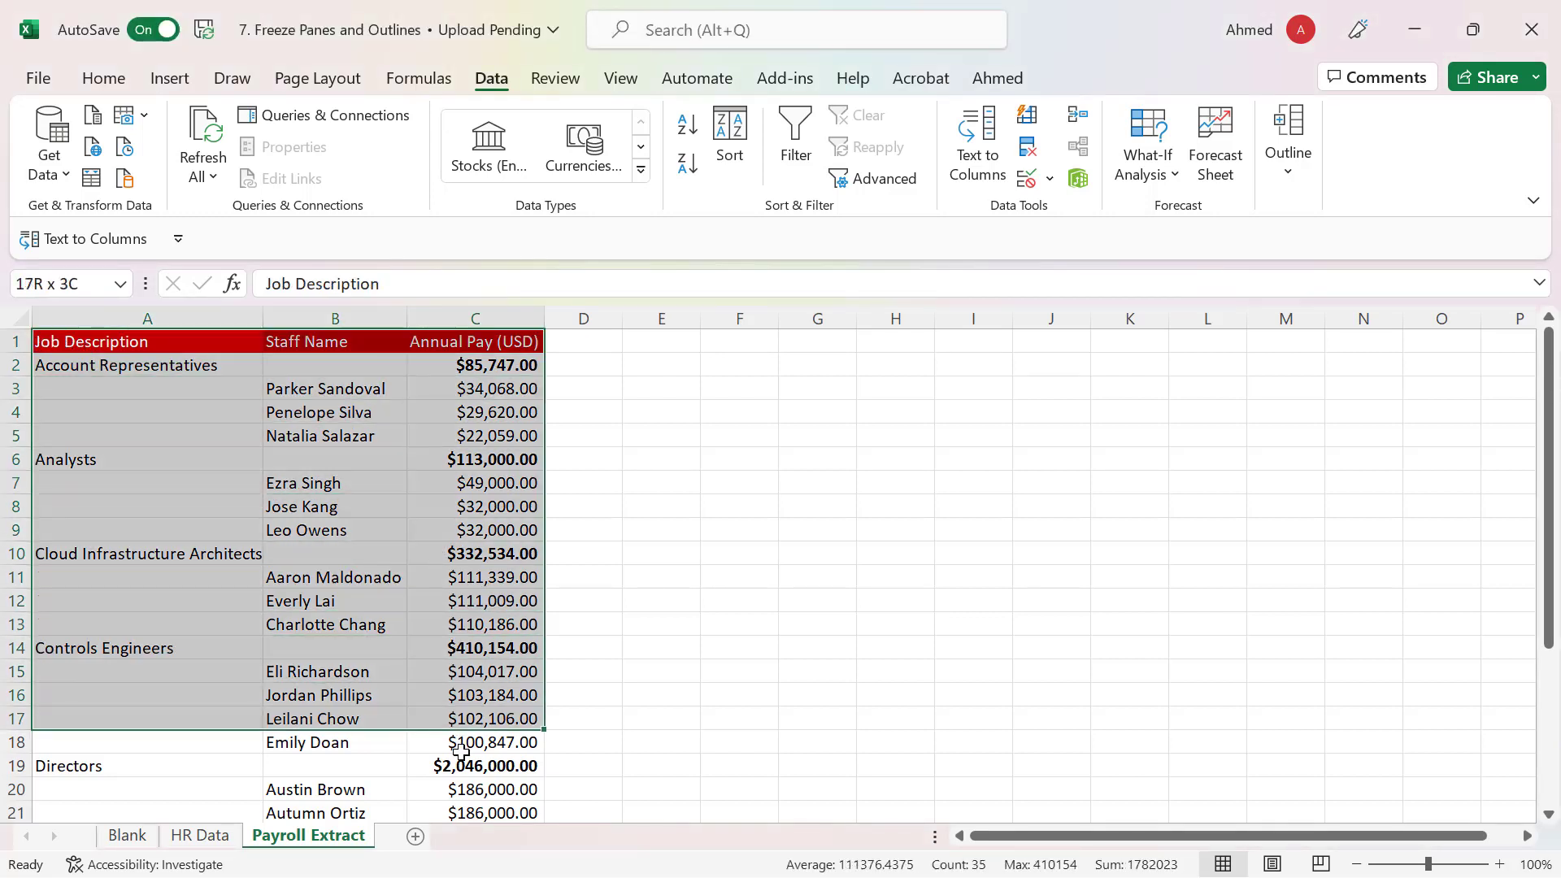
click(67, 369)
click(63, 461)
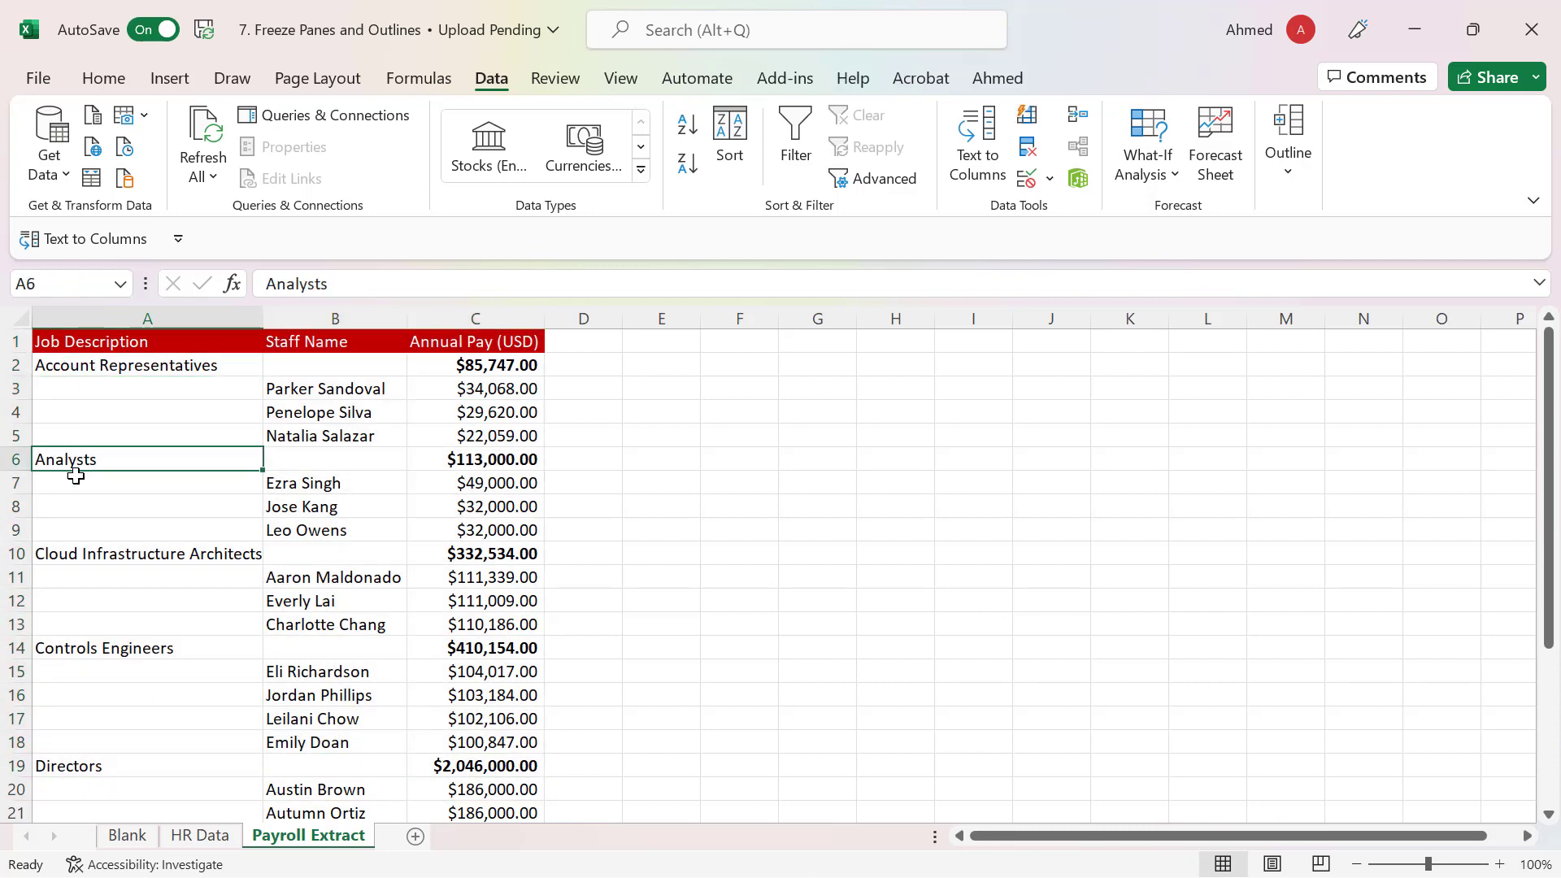
click(112, 561)
drag(46, 370, 301, 436)
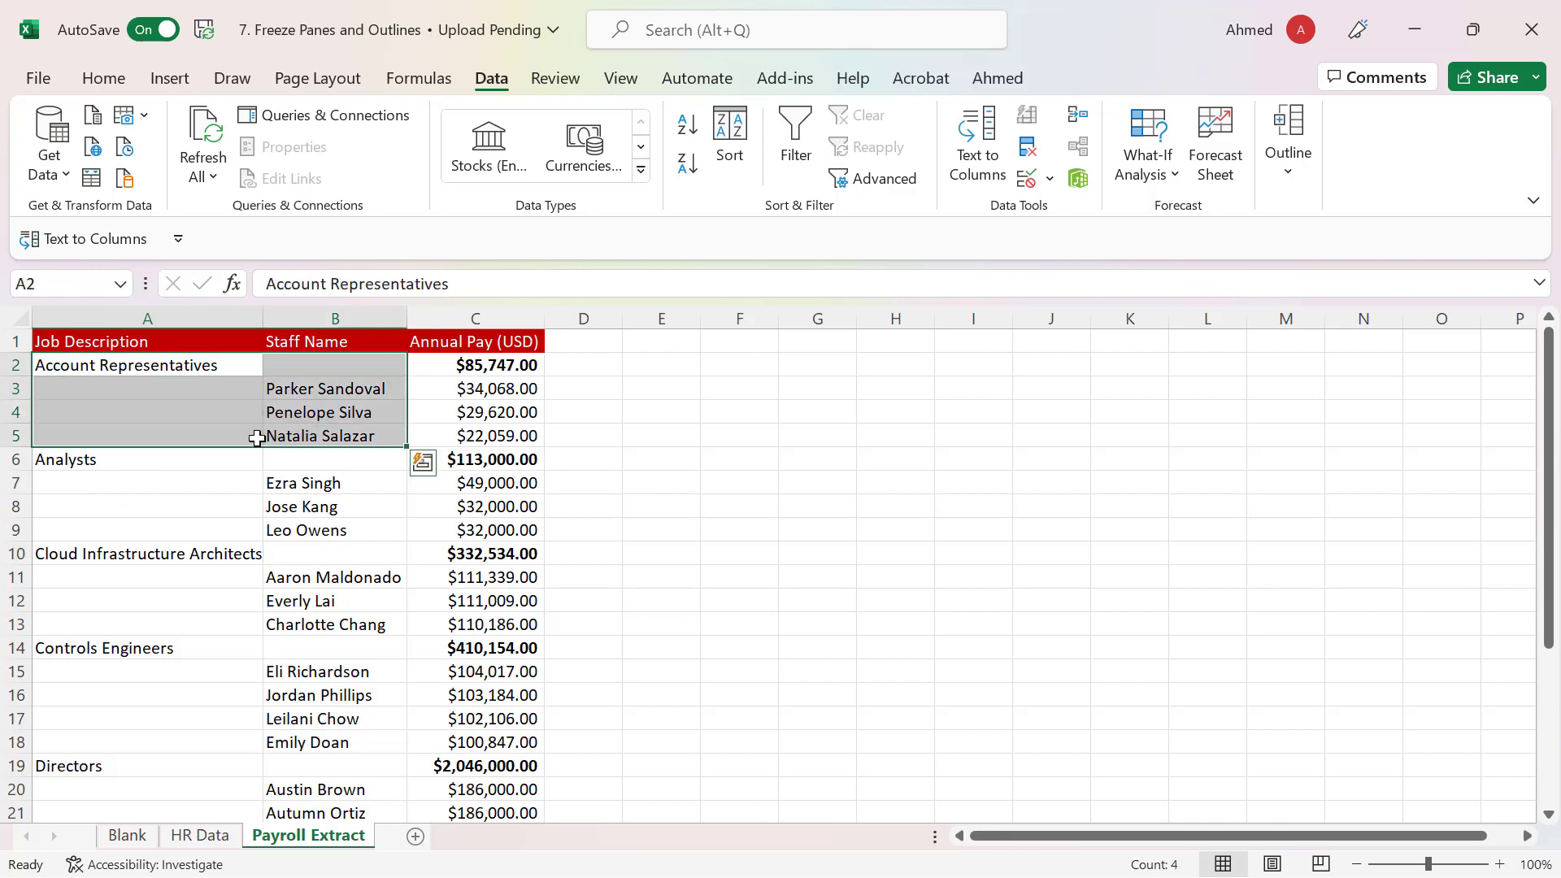
drag(58, 459, 310, 530)
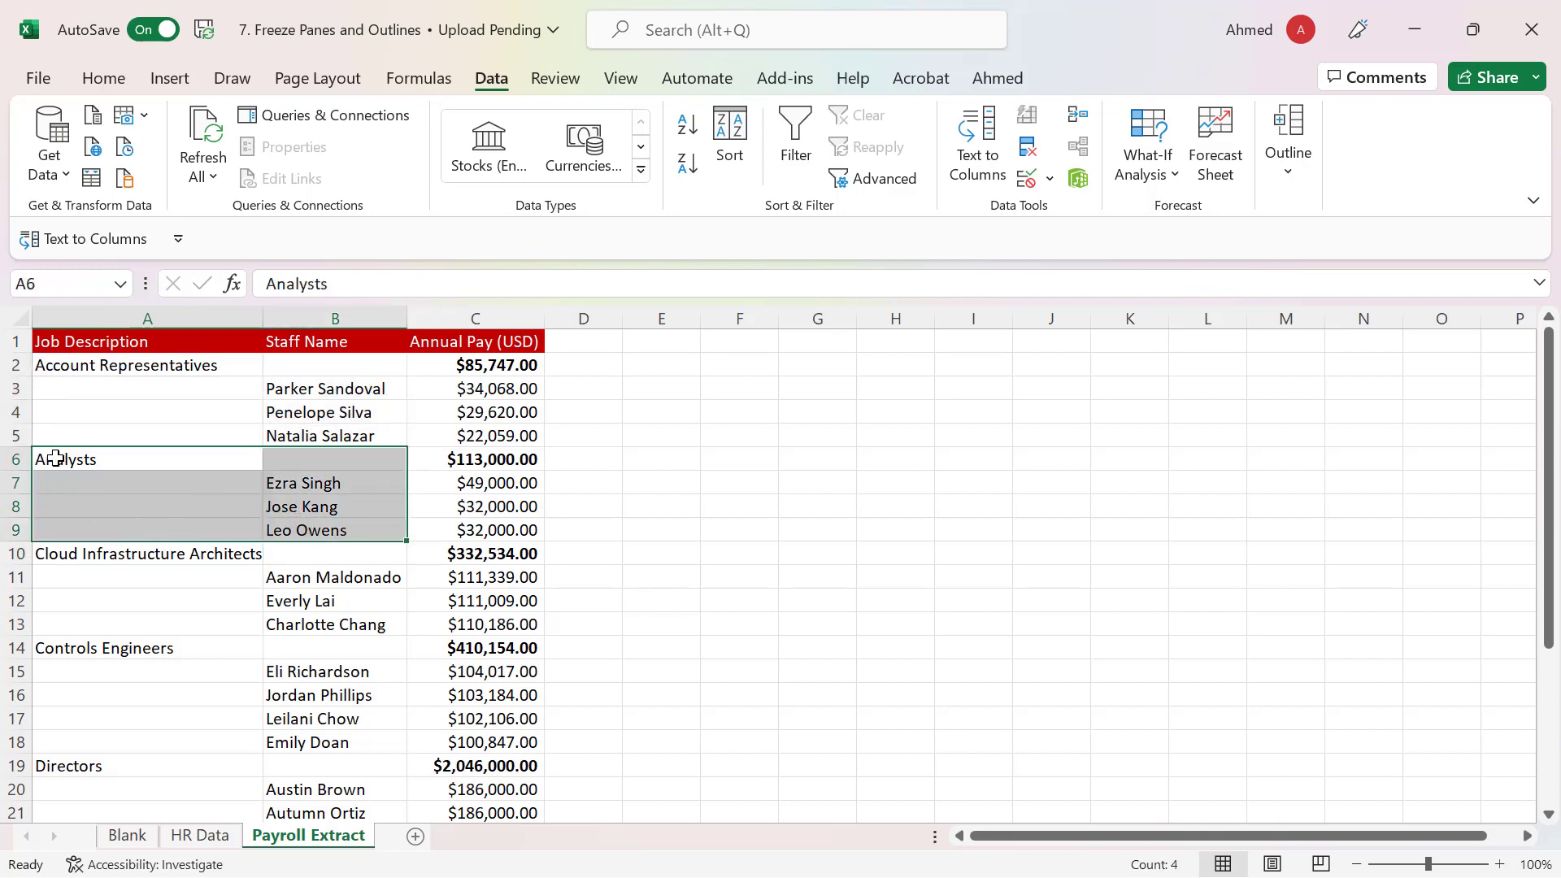
click(55, 368)
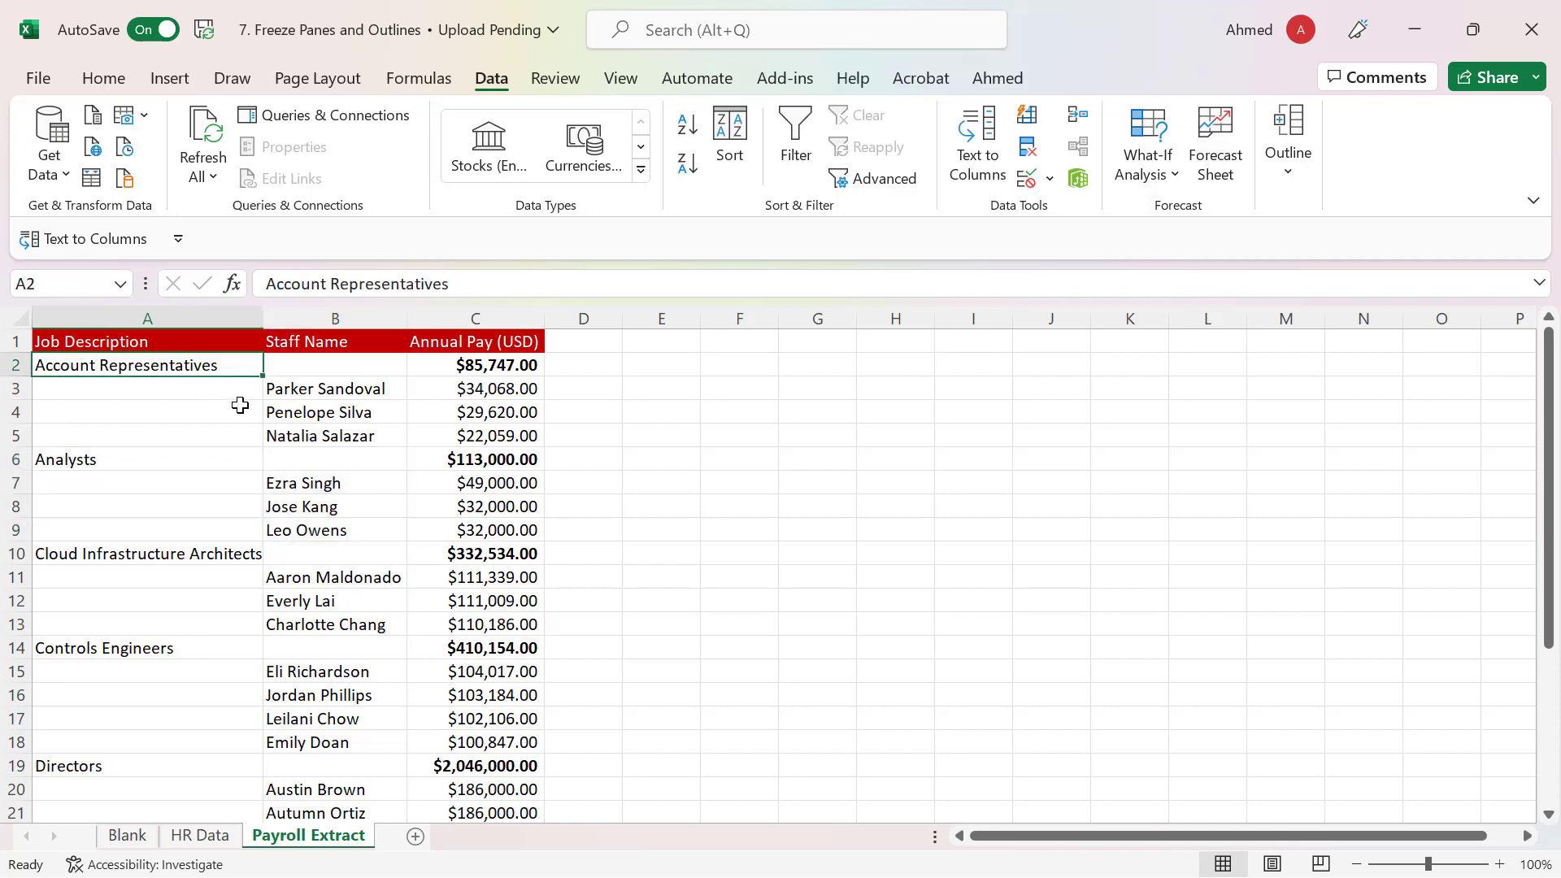
drag(305, 388, 315, 440)
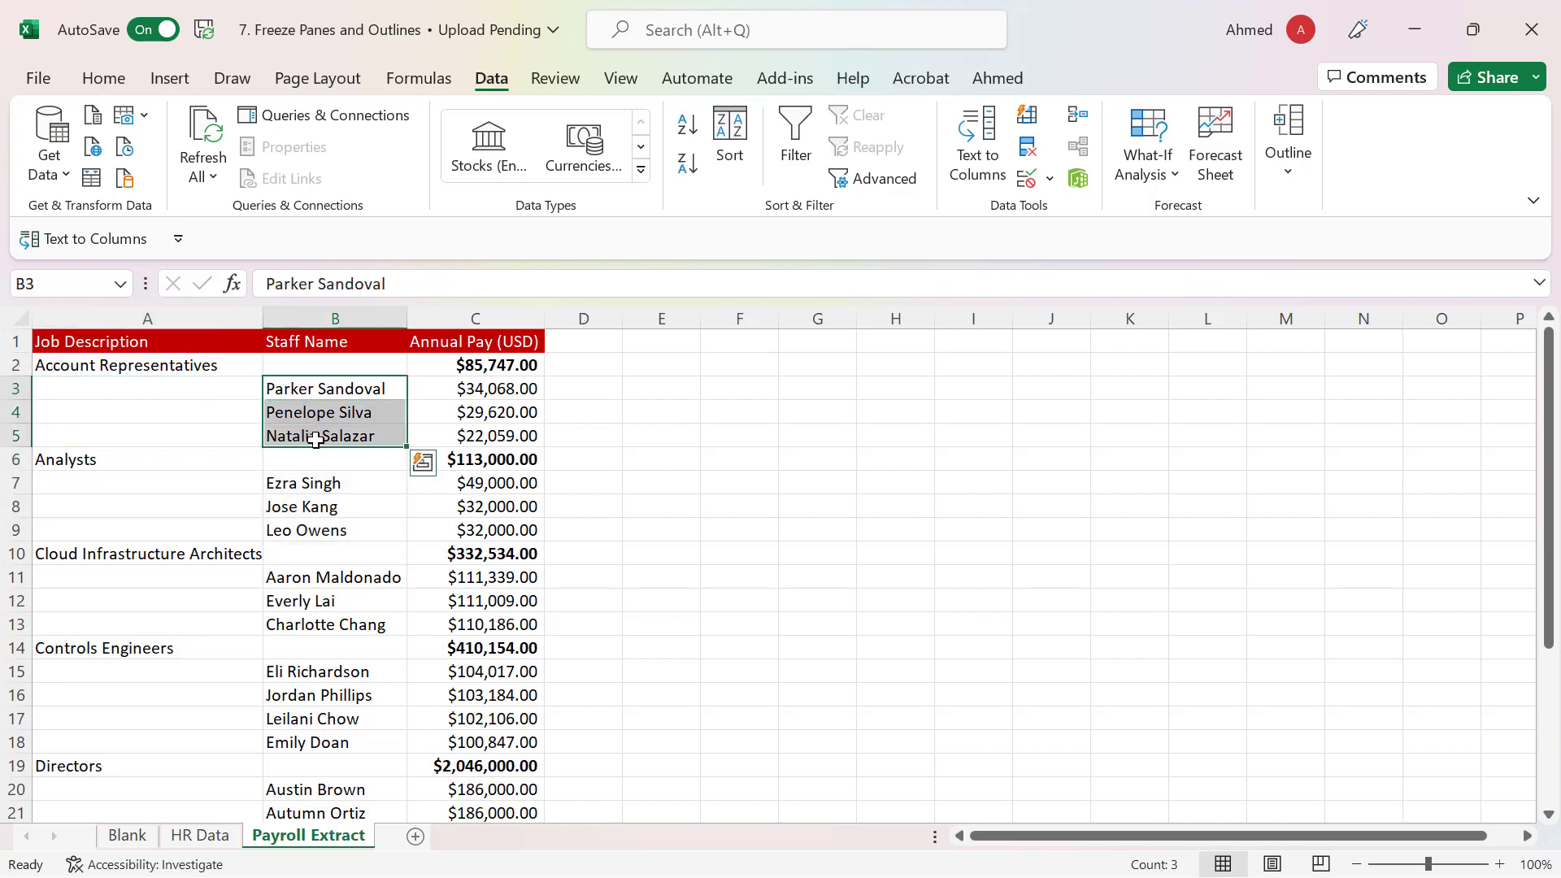
drag(63, 363, 487, 363)
click(62, 368)
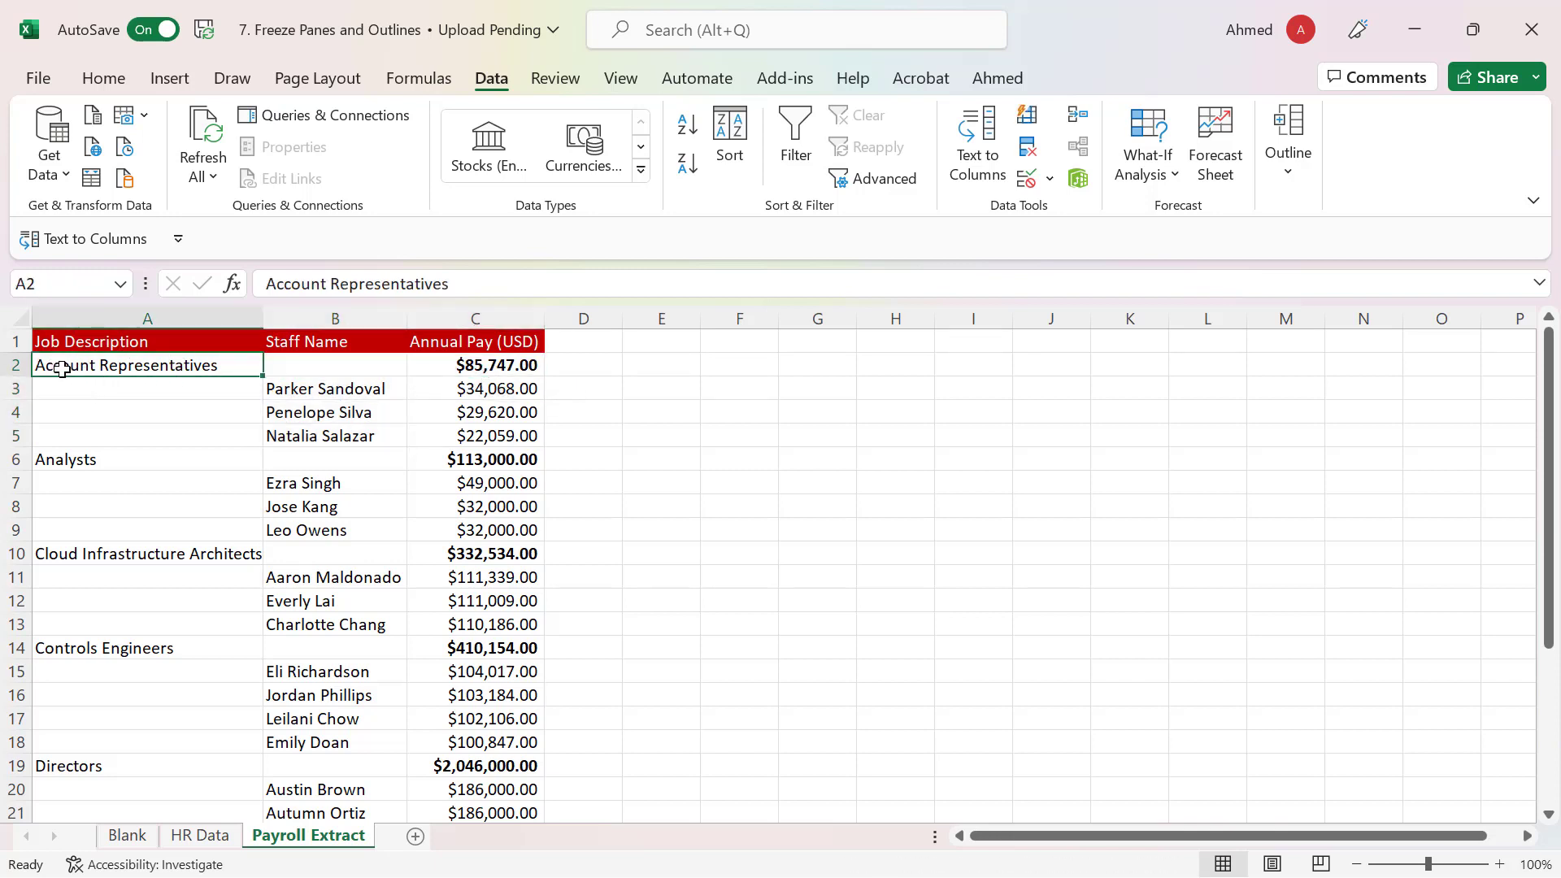
click(505, 370)
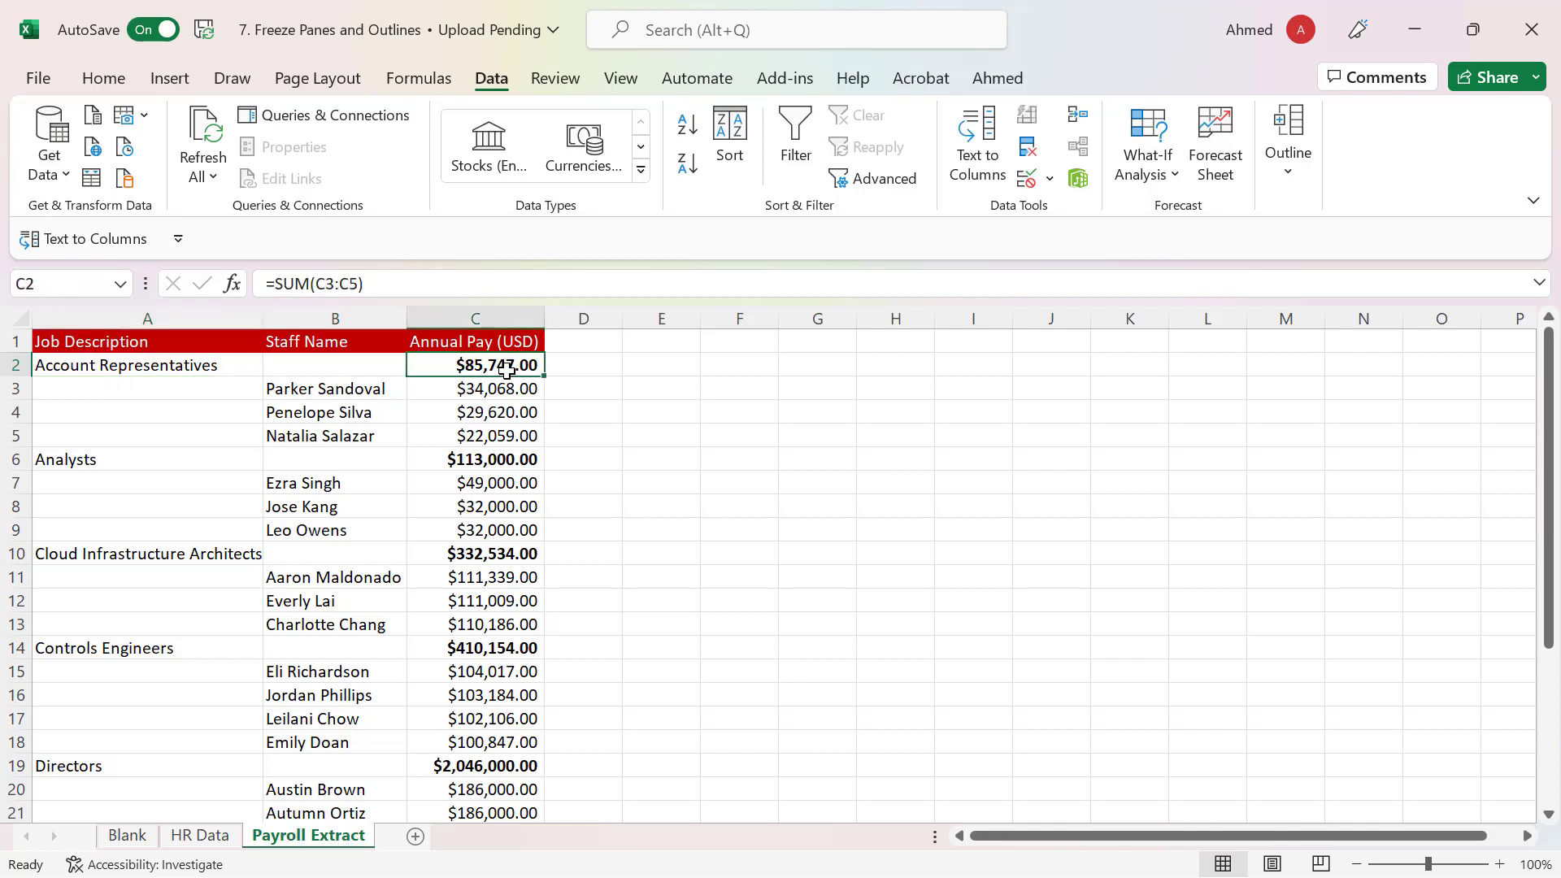
click(54, 457)
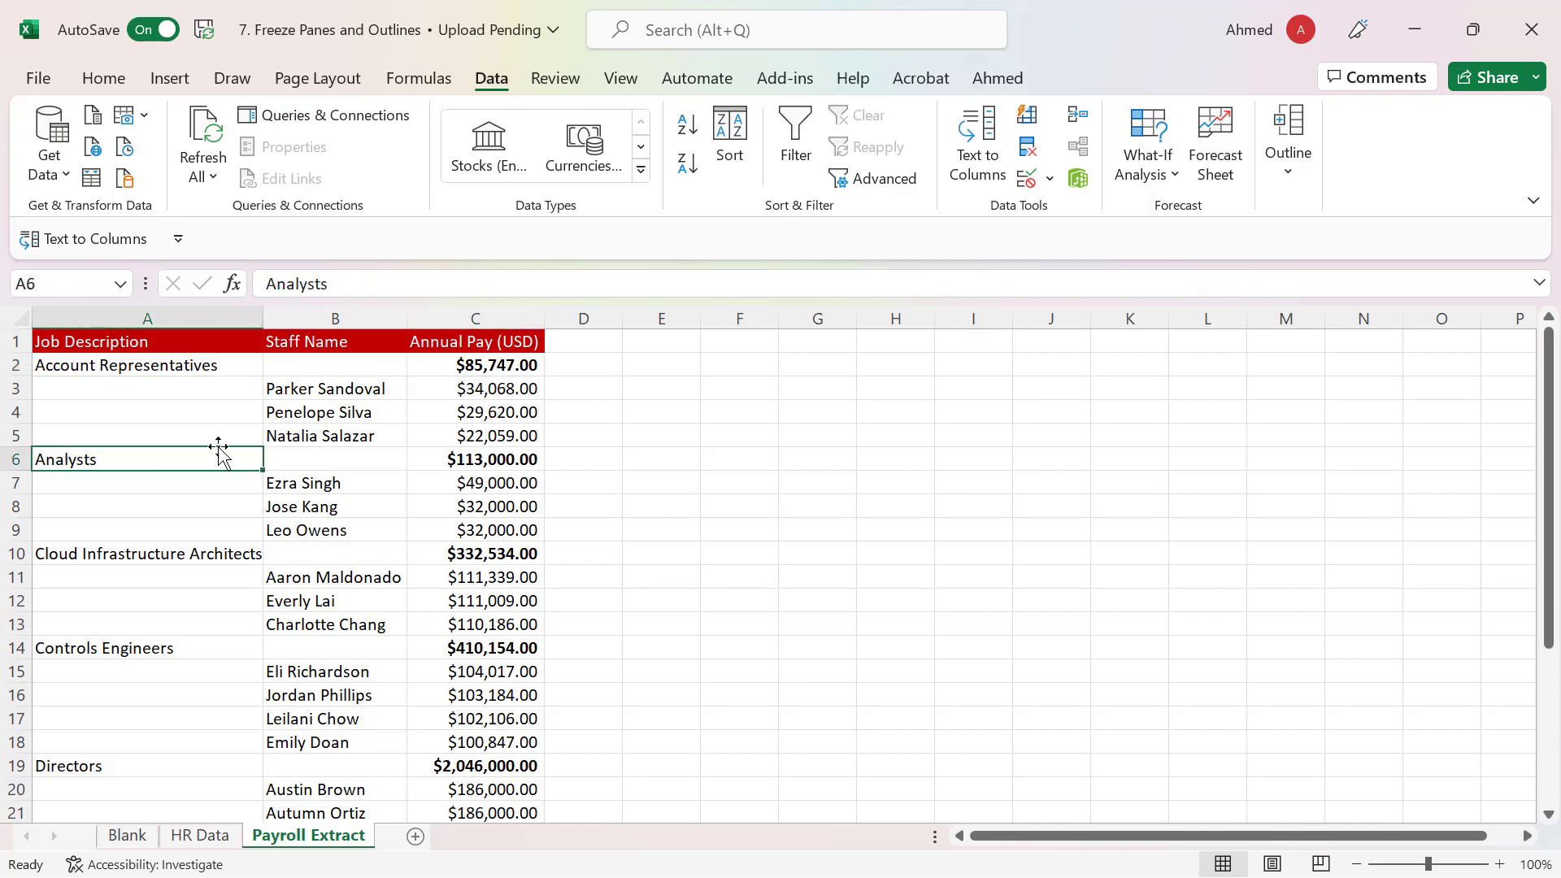
click(466, 458)
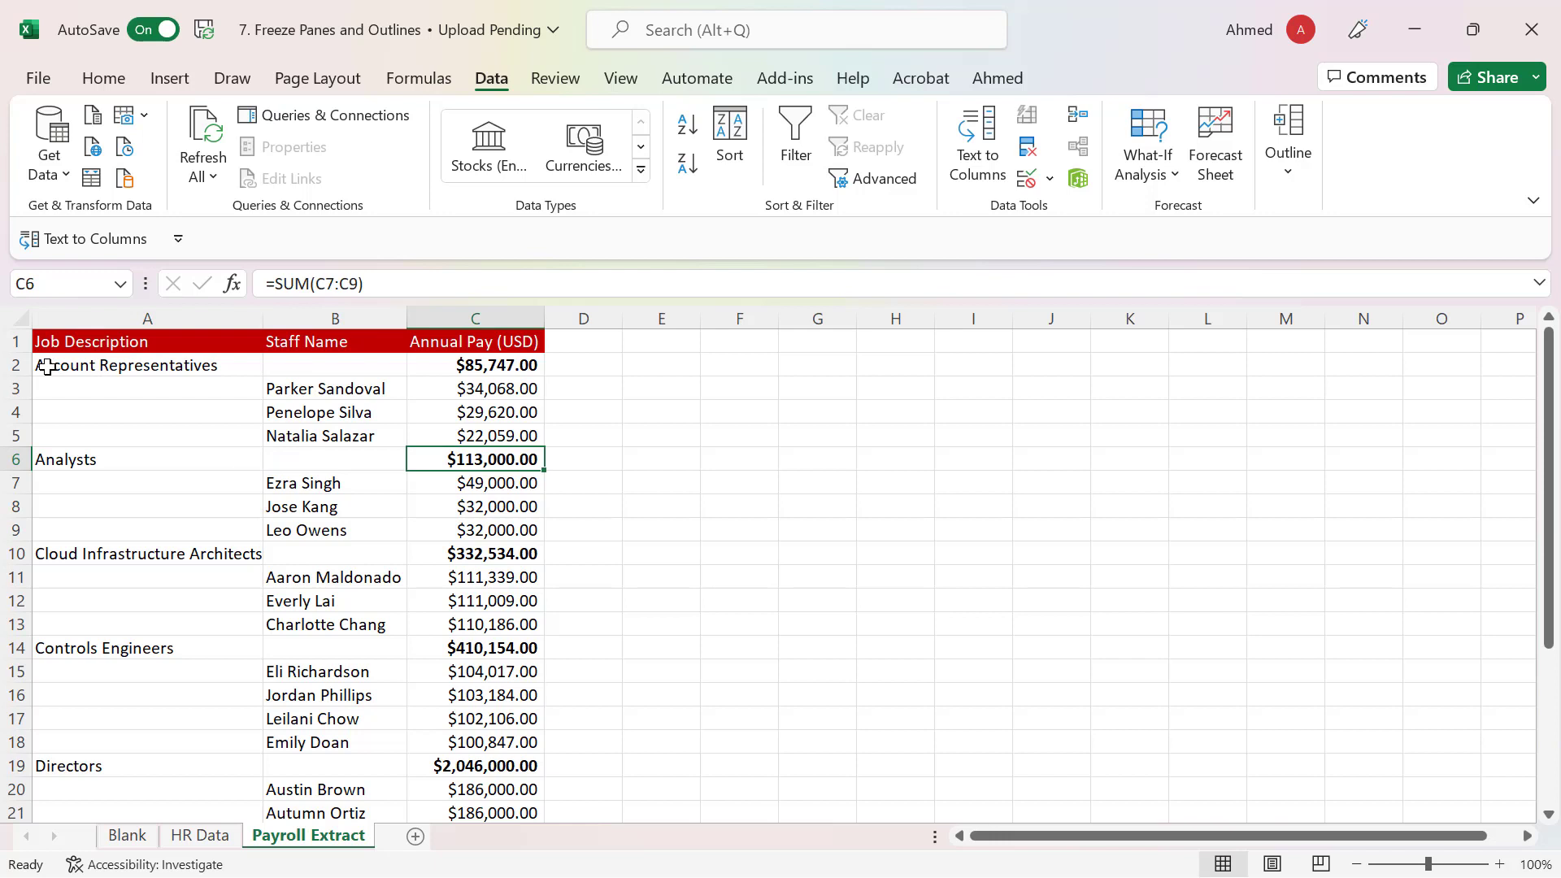
Select the Account Representatives staff rows B3:B5
drag(327, 395, 329, 431)
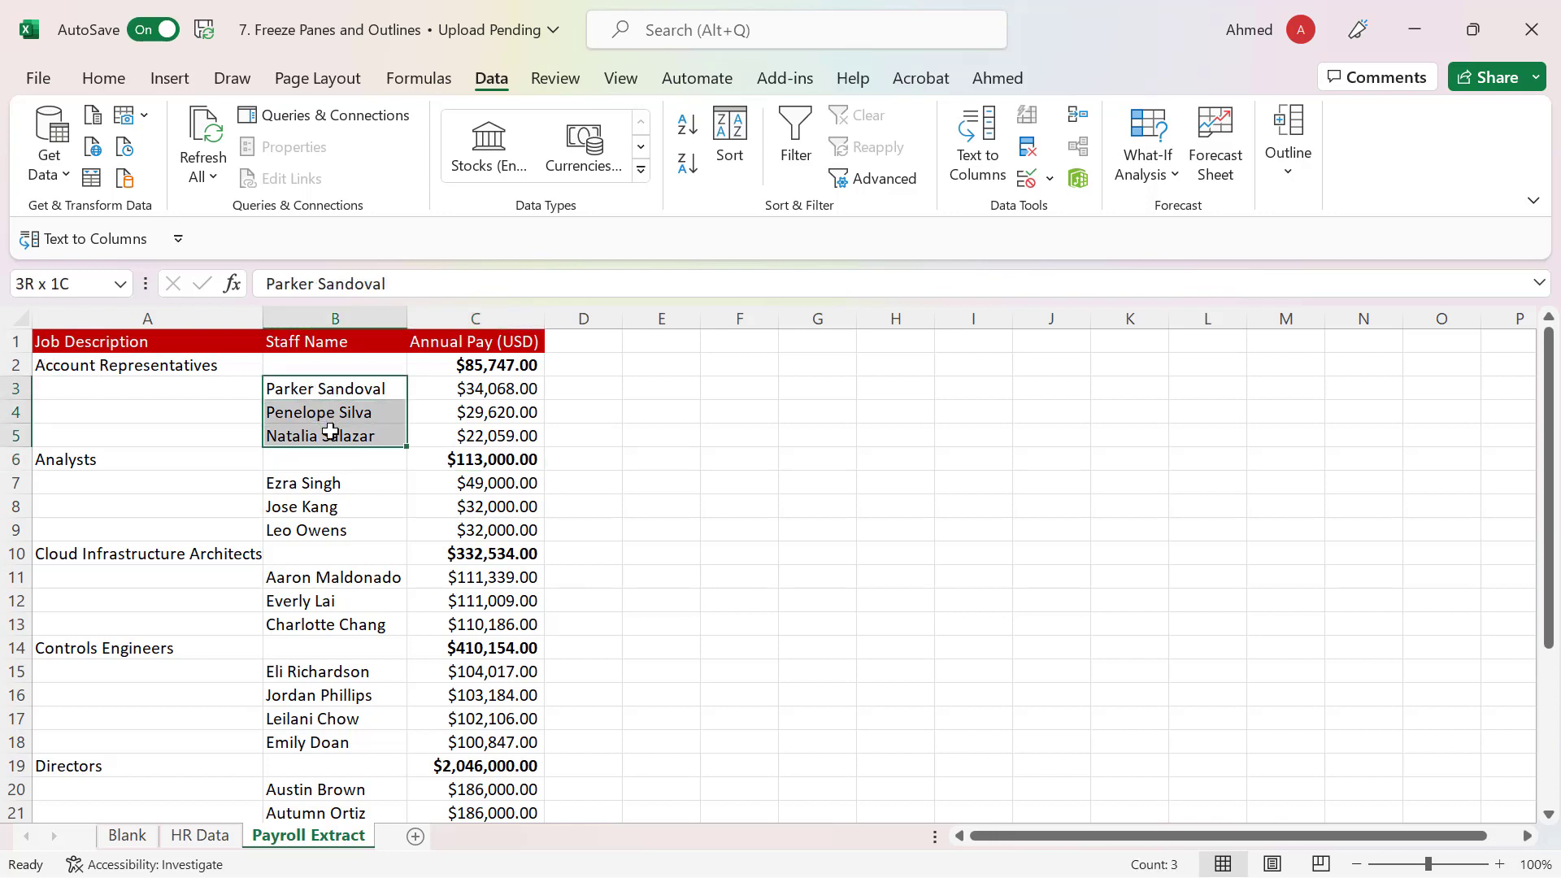
click(90, 365)
drag(297, 487, 324, 533)
click(77, 462)
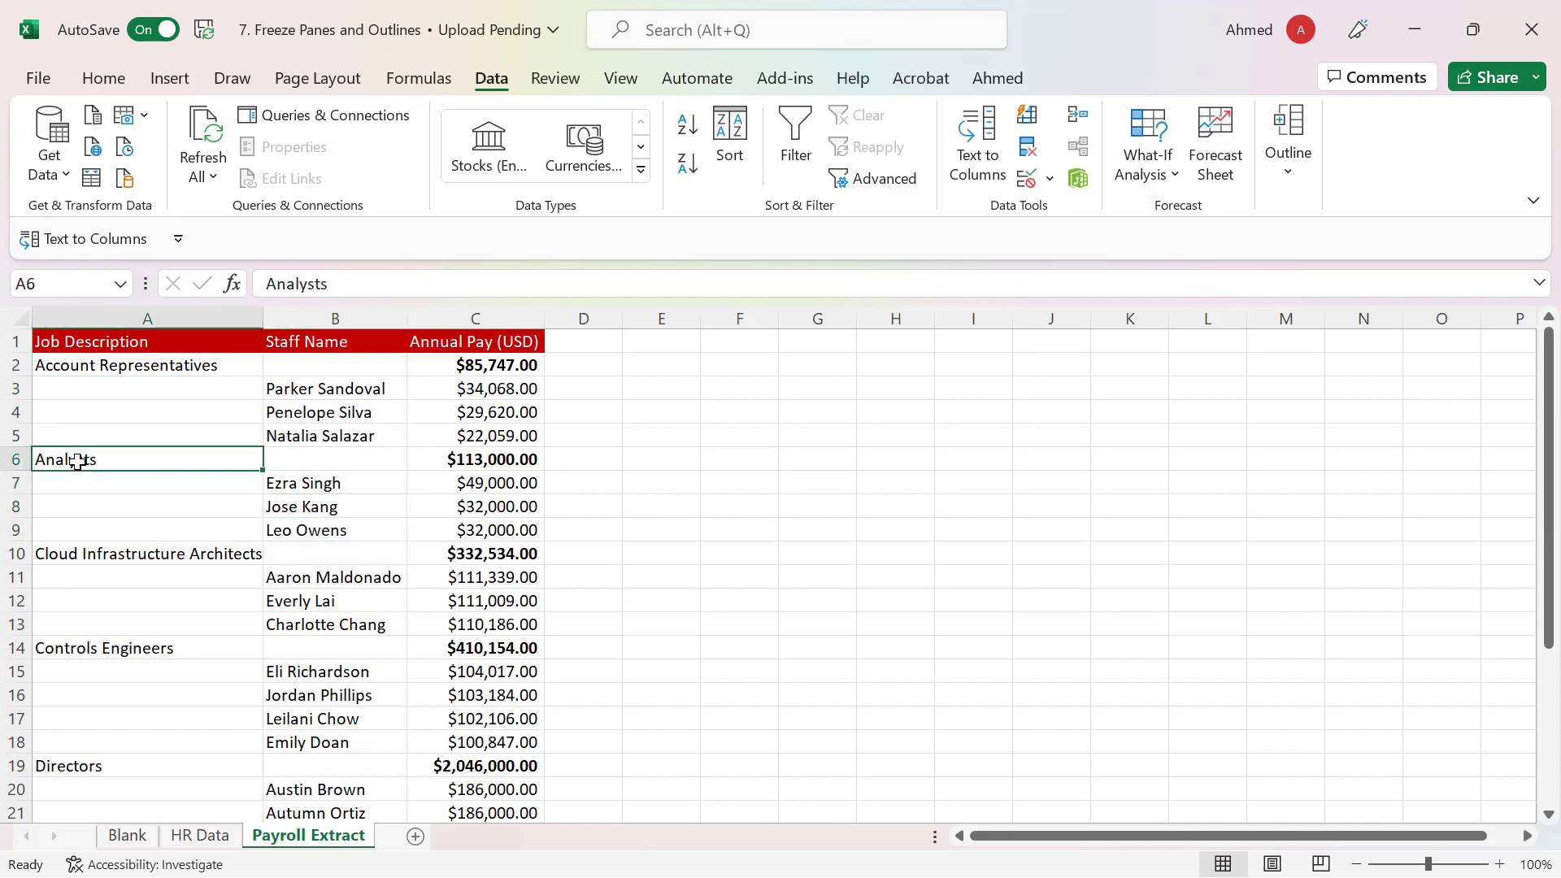
drag(303, 487, 304, 525)
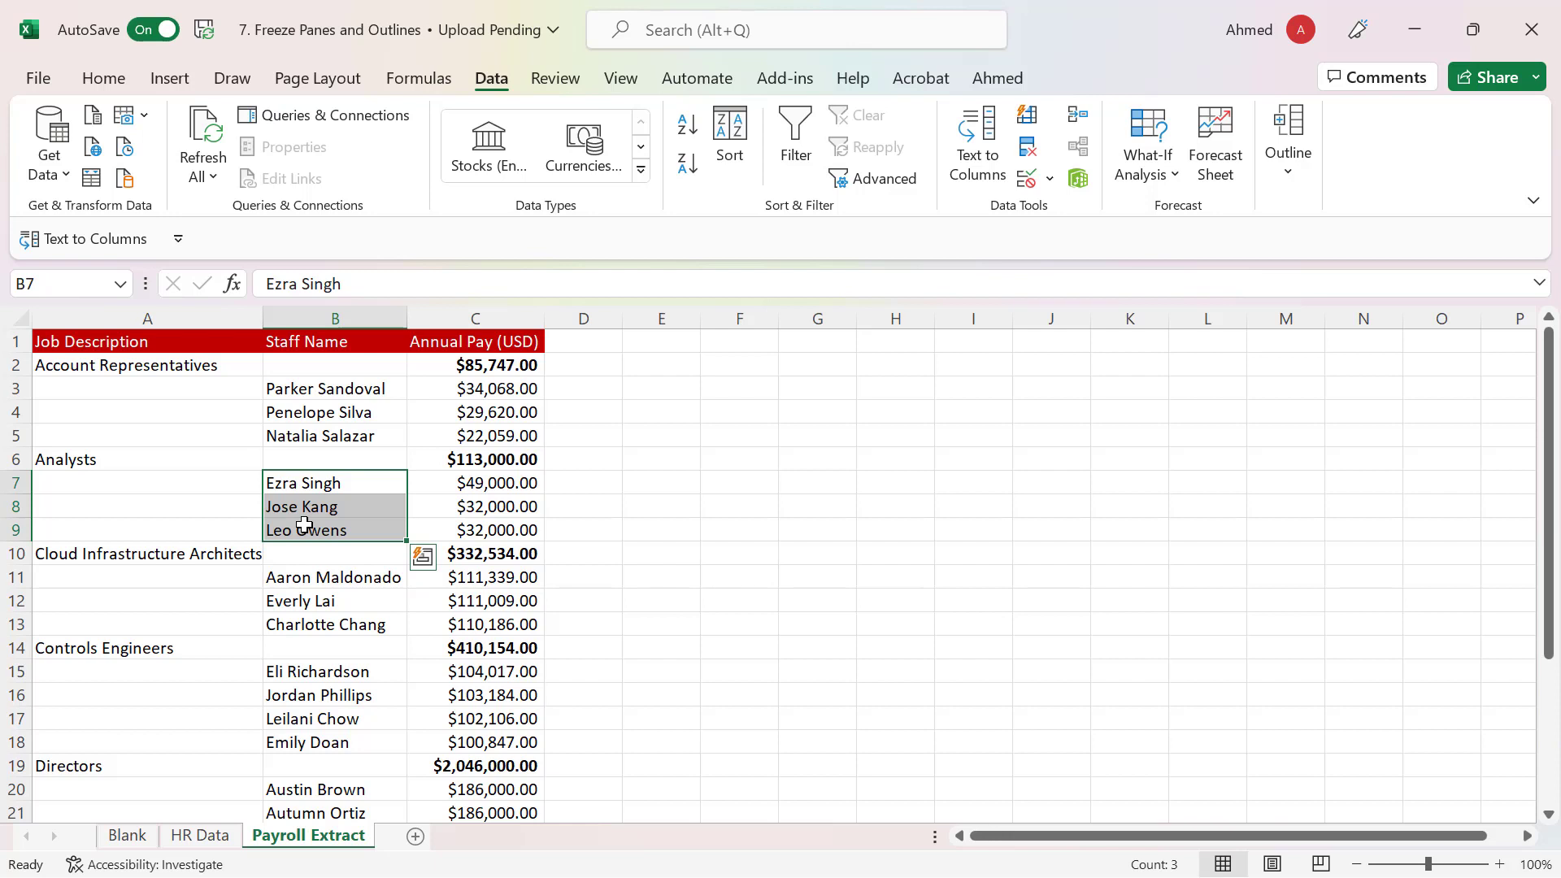
click(134, 394)
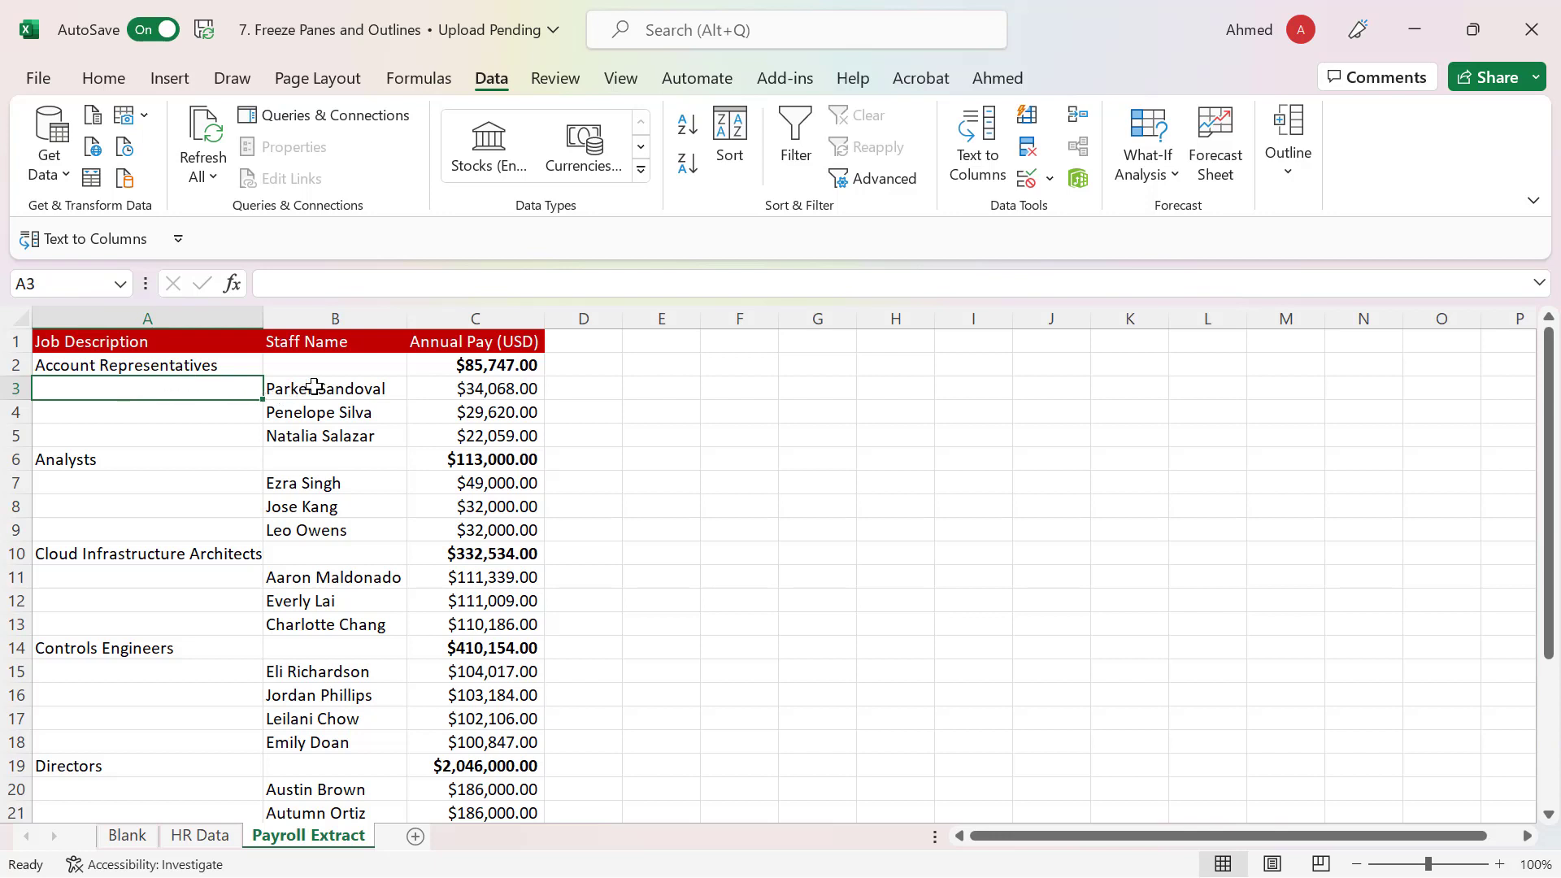
drag(305, 392, 310, 437)
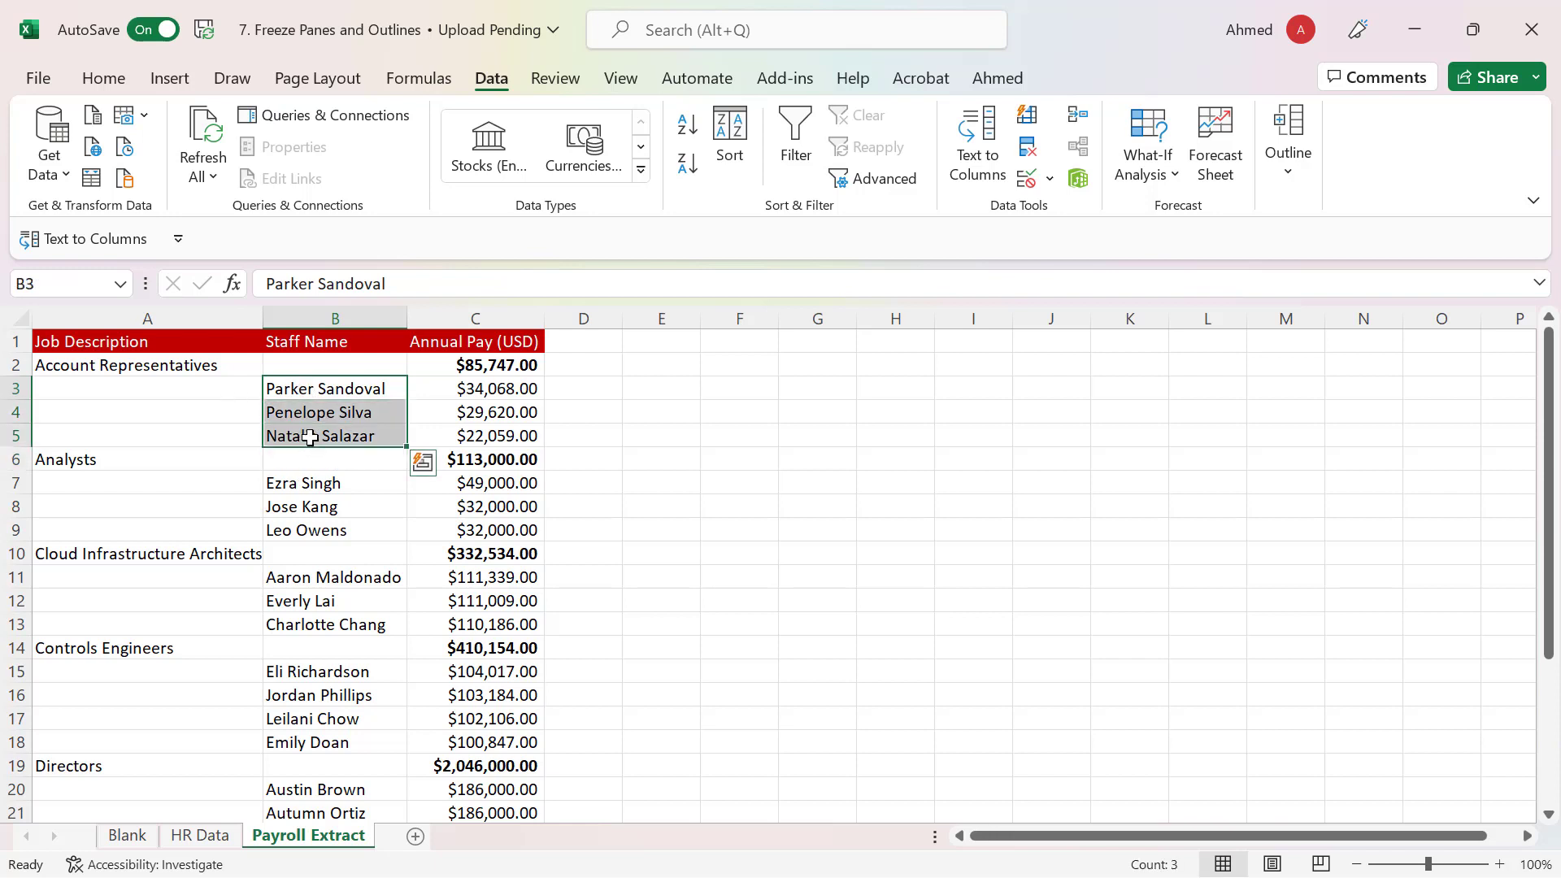
drag(76, 383, 74, 429)
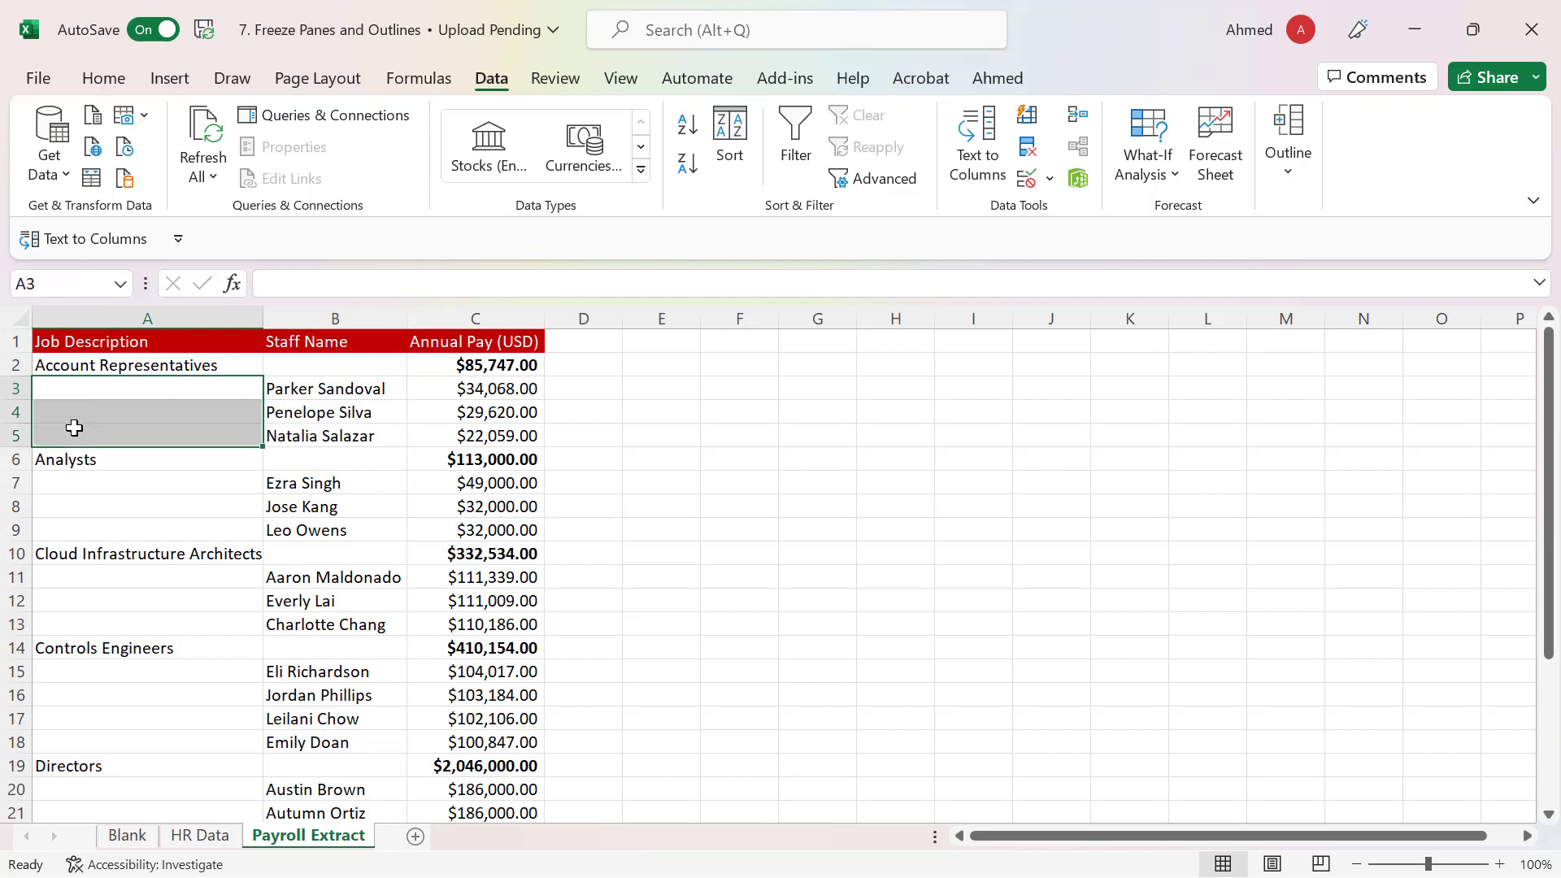
key(Down)
drag(282, 389, 290, 436)
drag(157, 390, 148, 432)
click(161, 390)
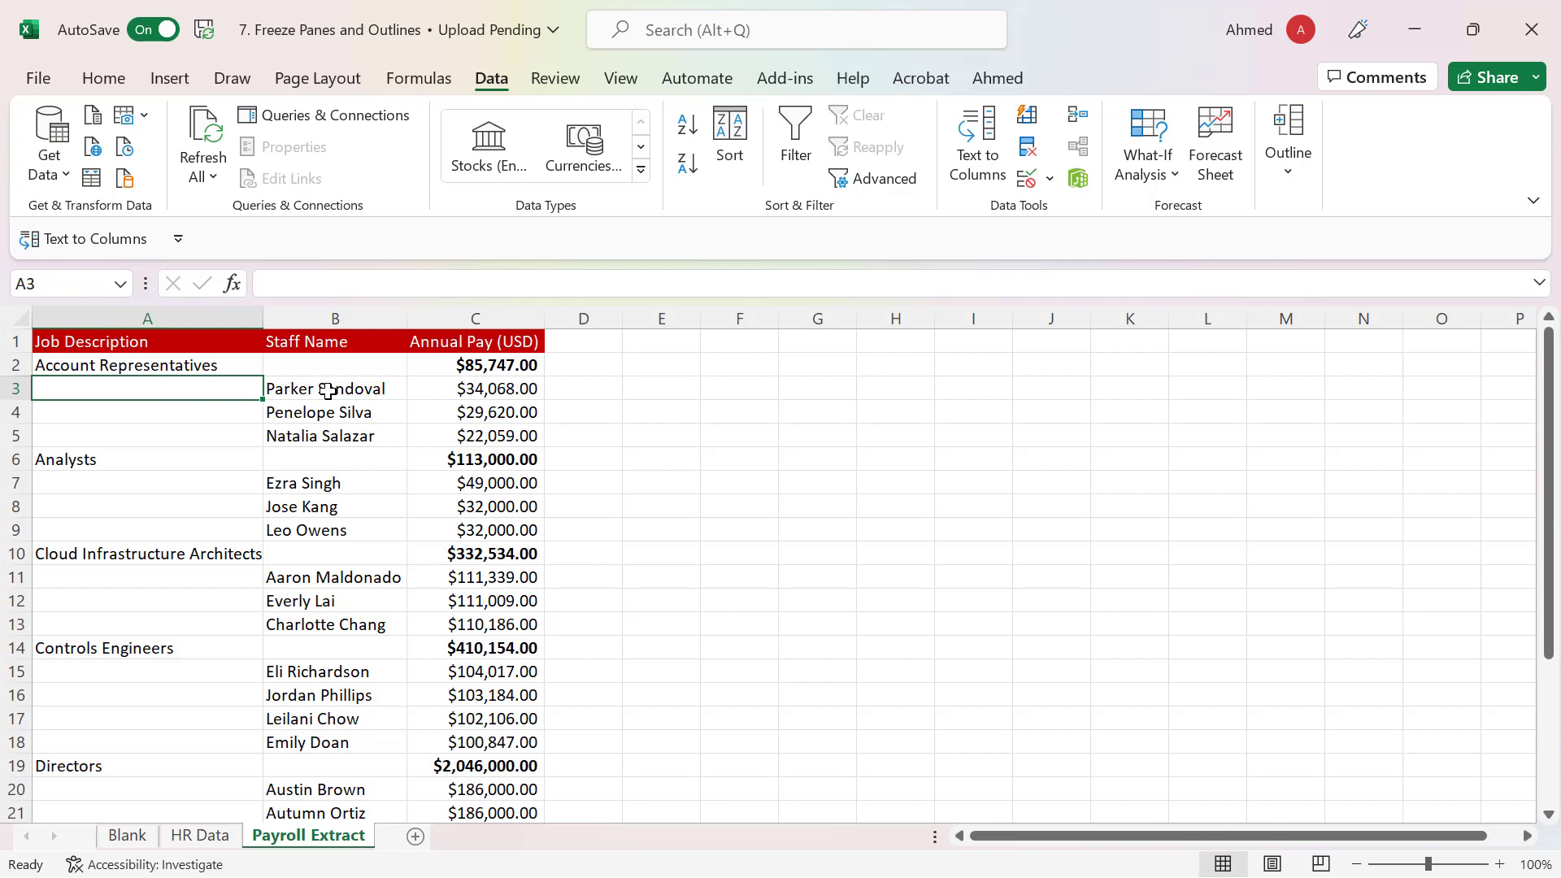
drag(328, 392, 330, 434)
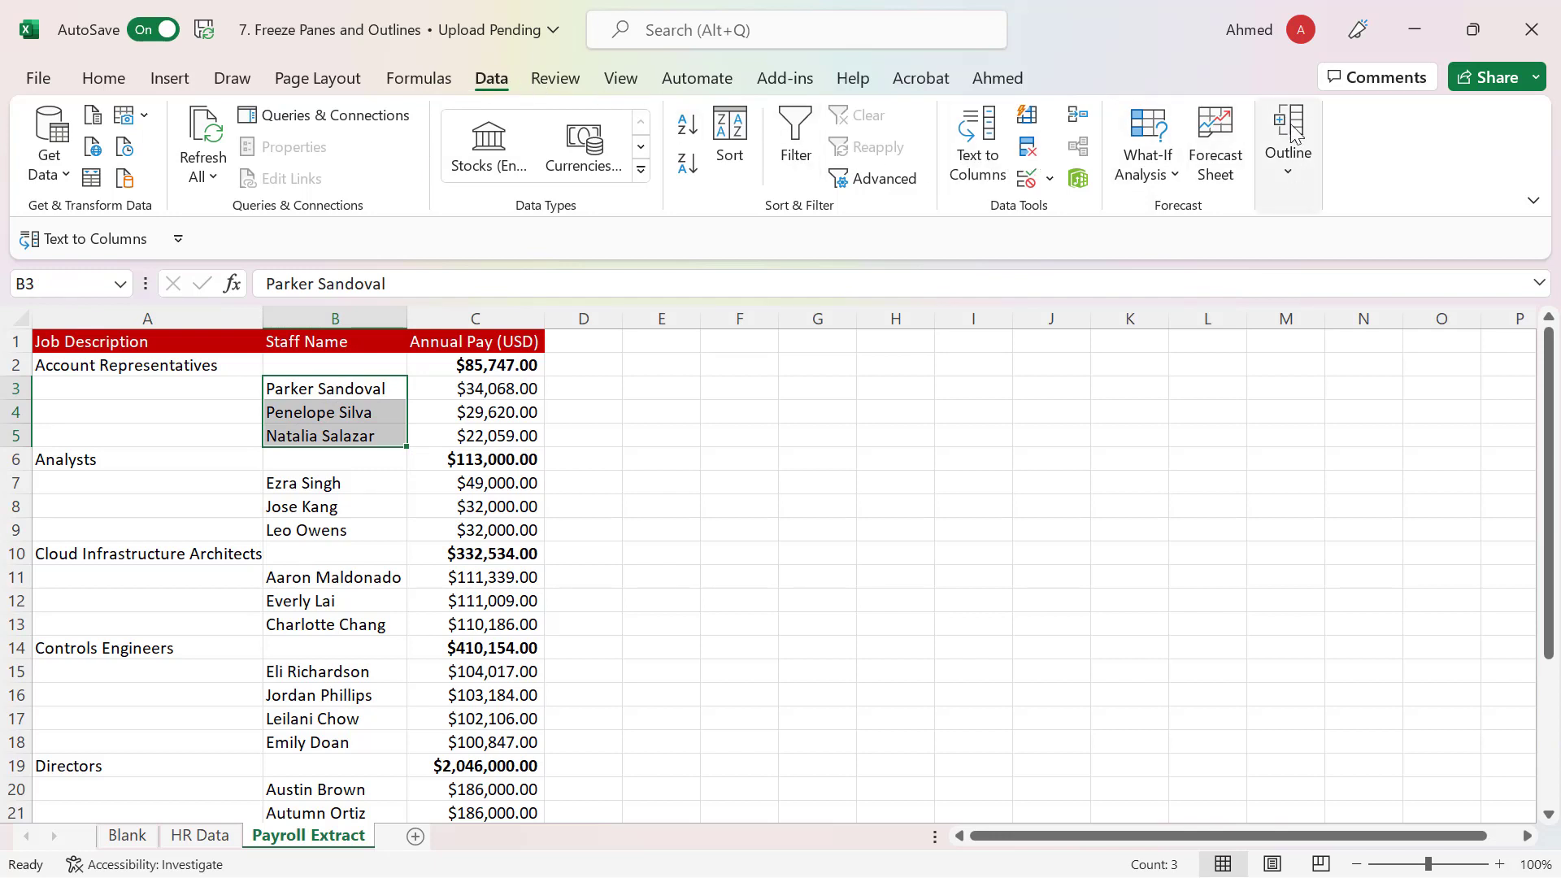
Group the selected rows 3–5 as Rows through the Group dialog
click(1290, 168)
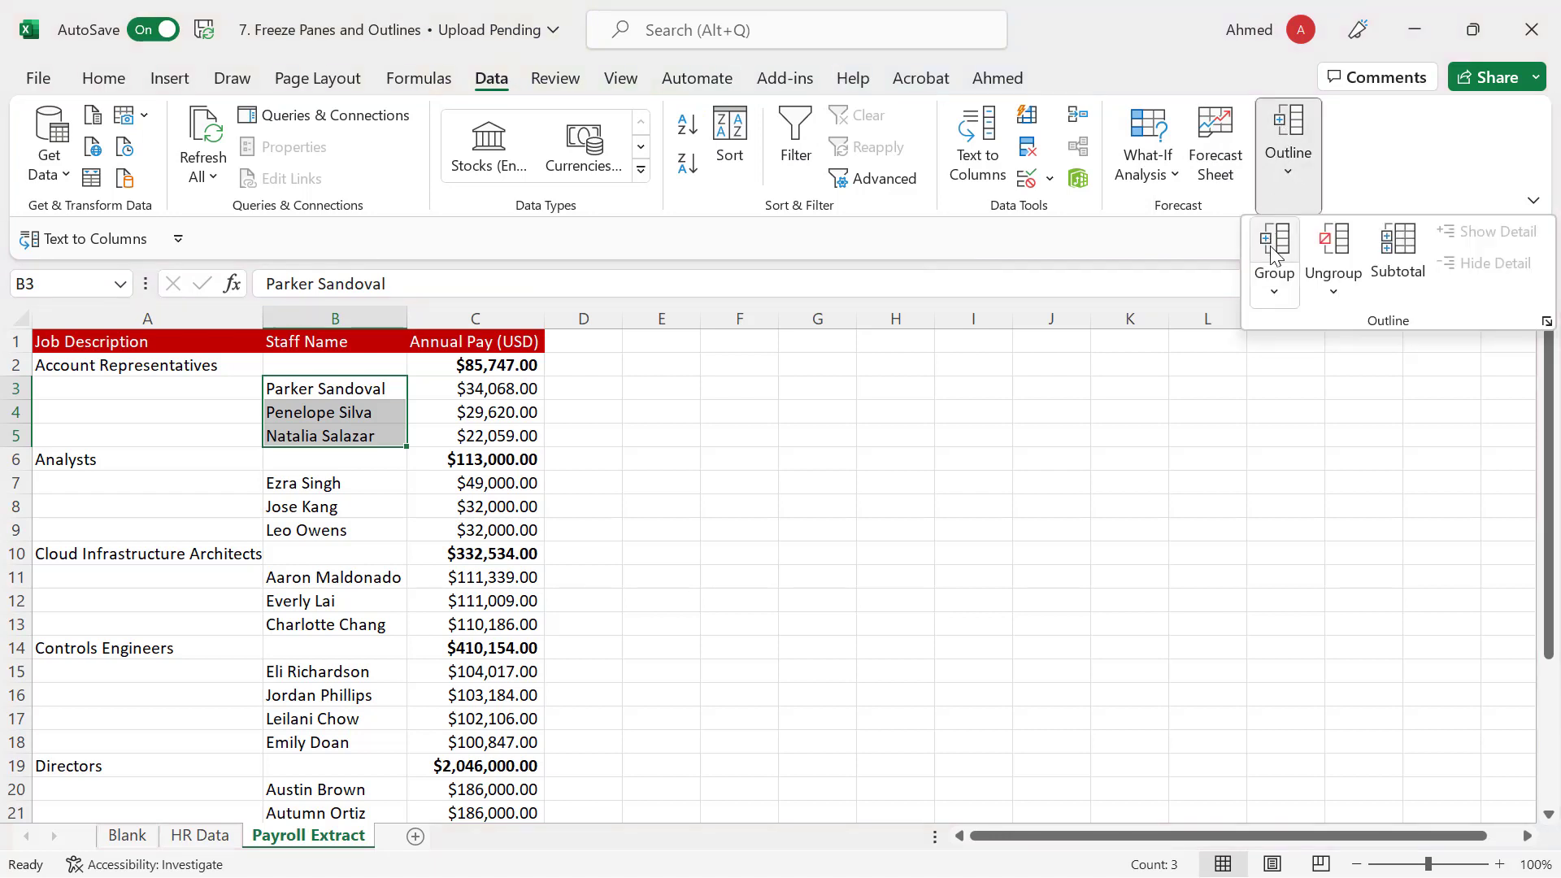
click(1275, 293)
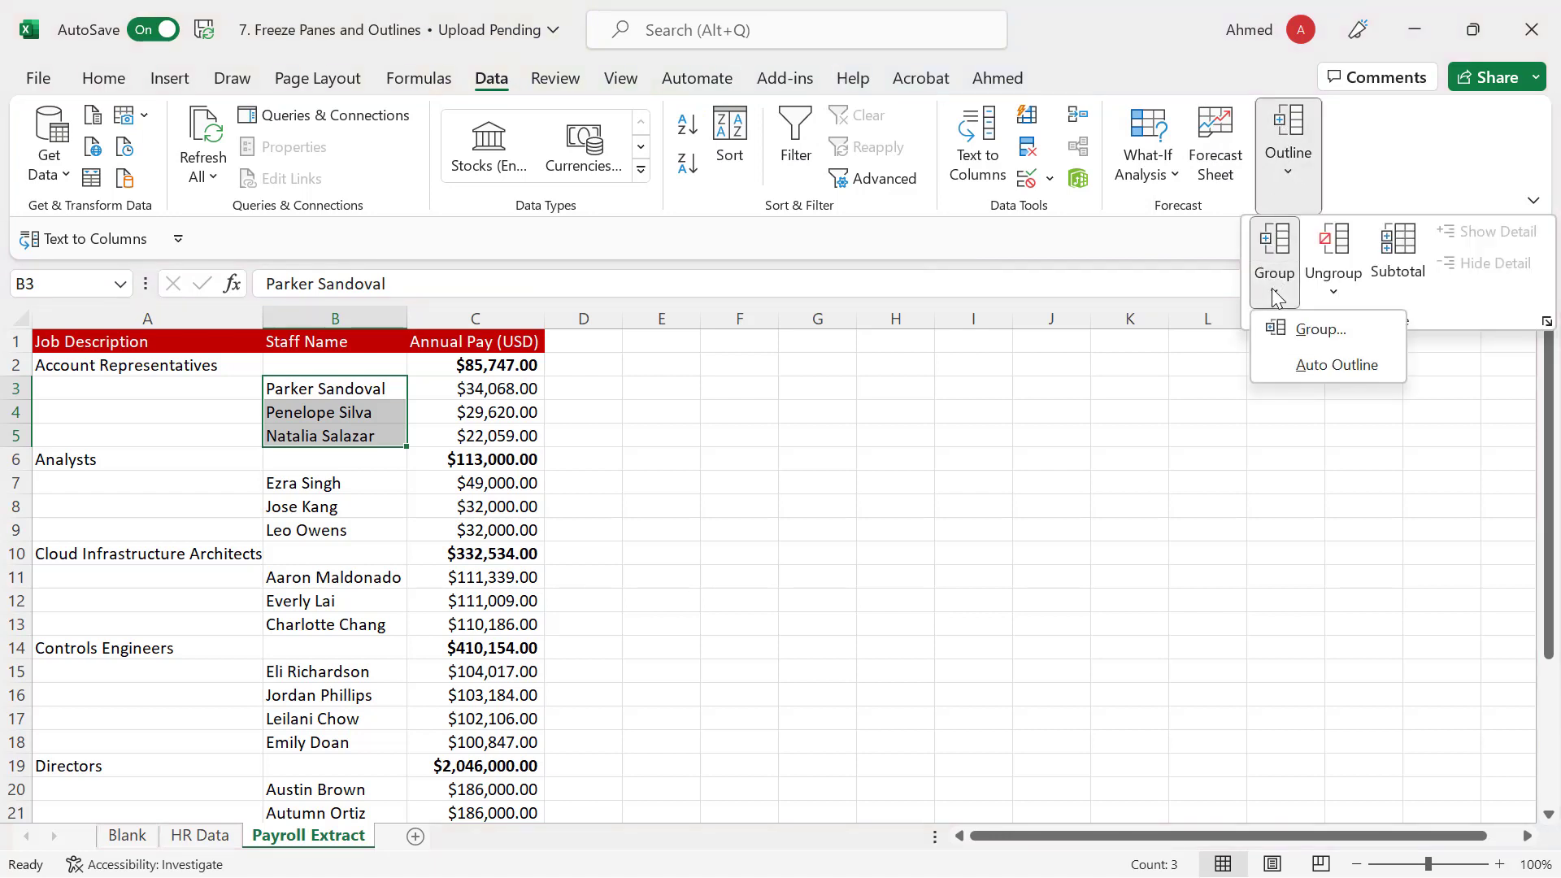
click(1301, 327)
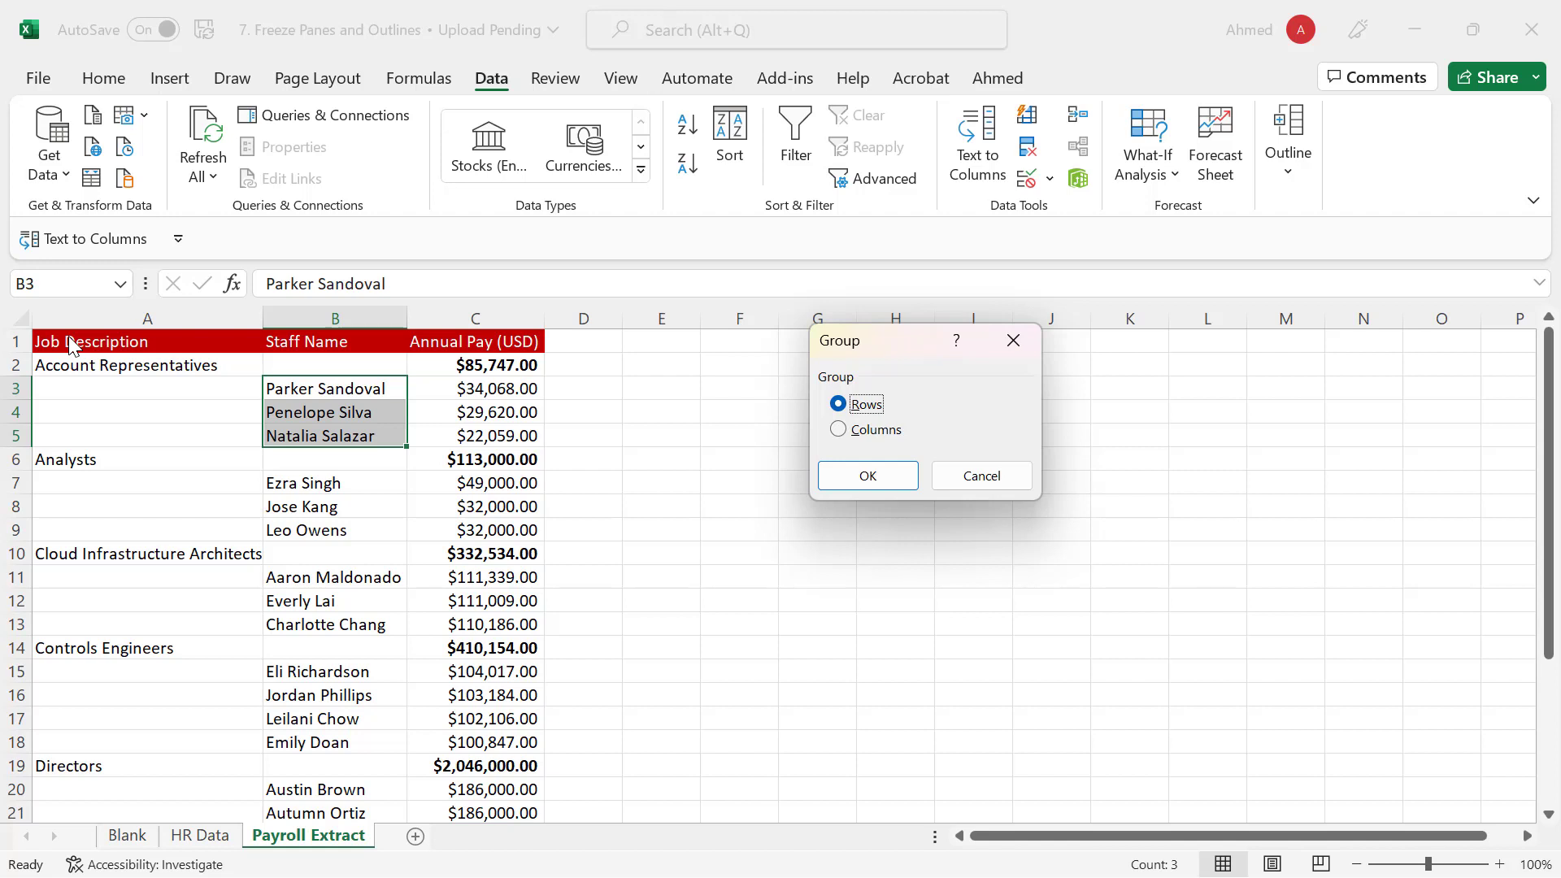
click(838, 481)
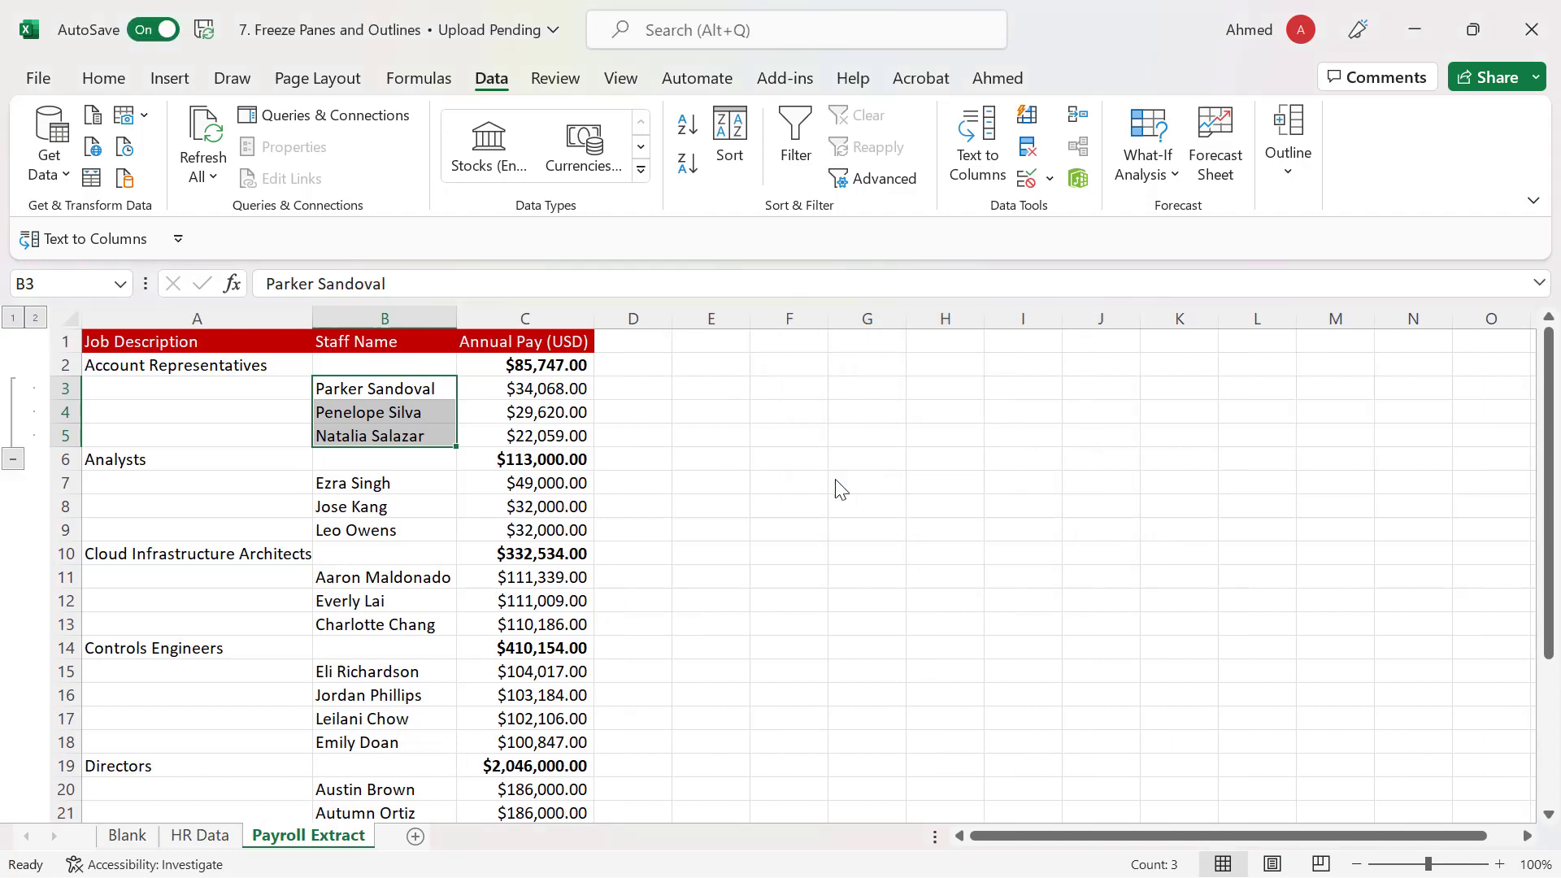
click(14, 460)
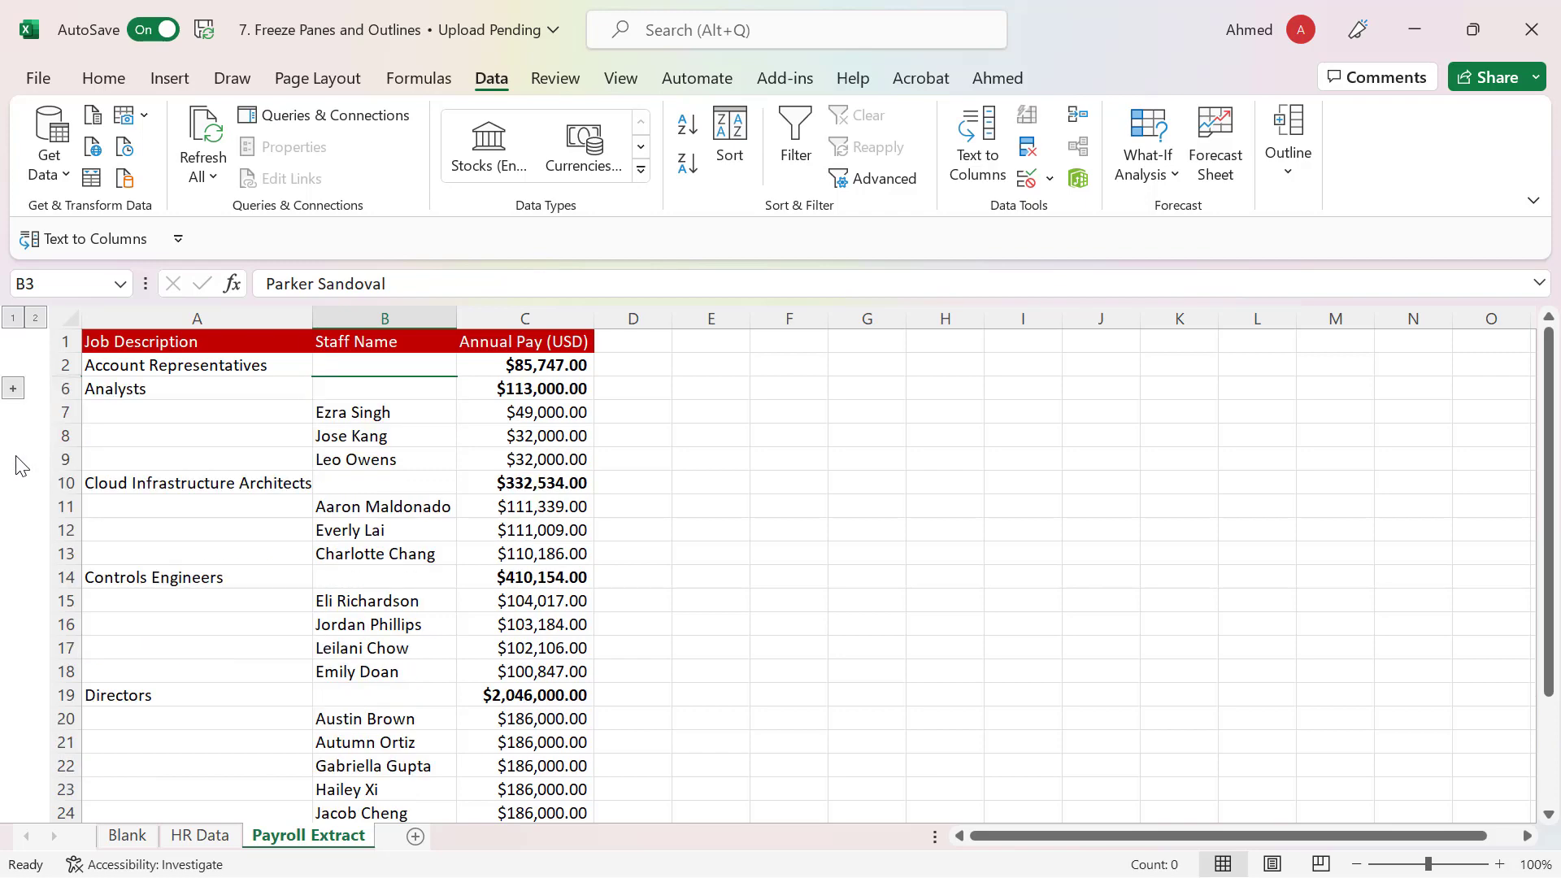
click(17, 394)
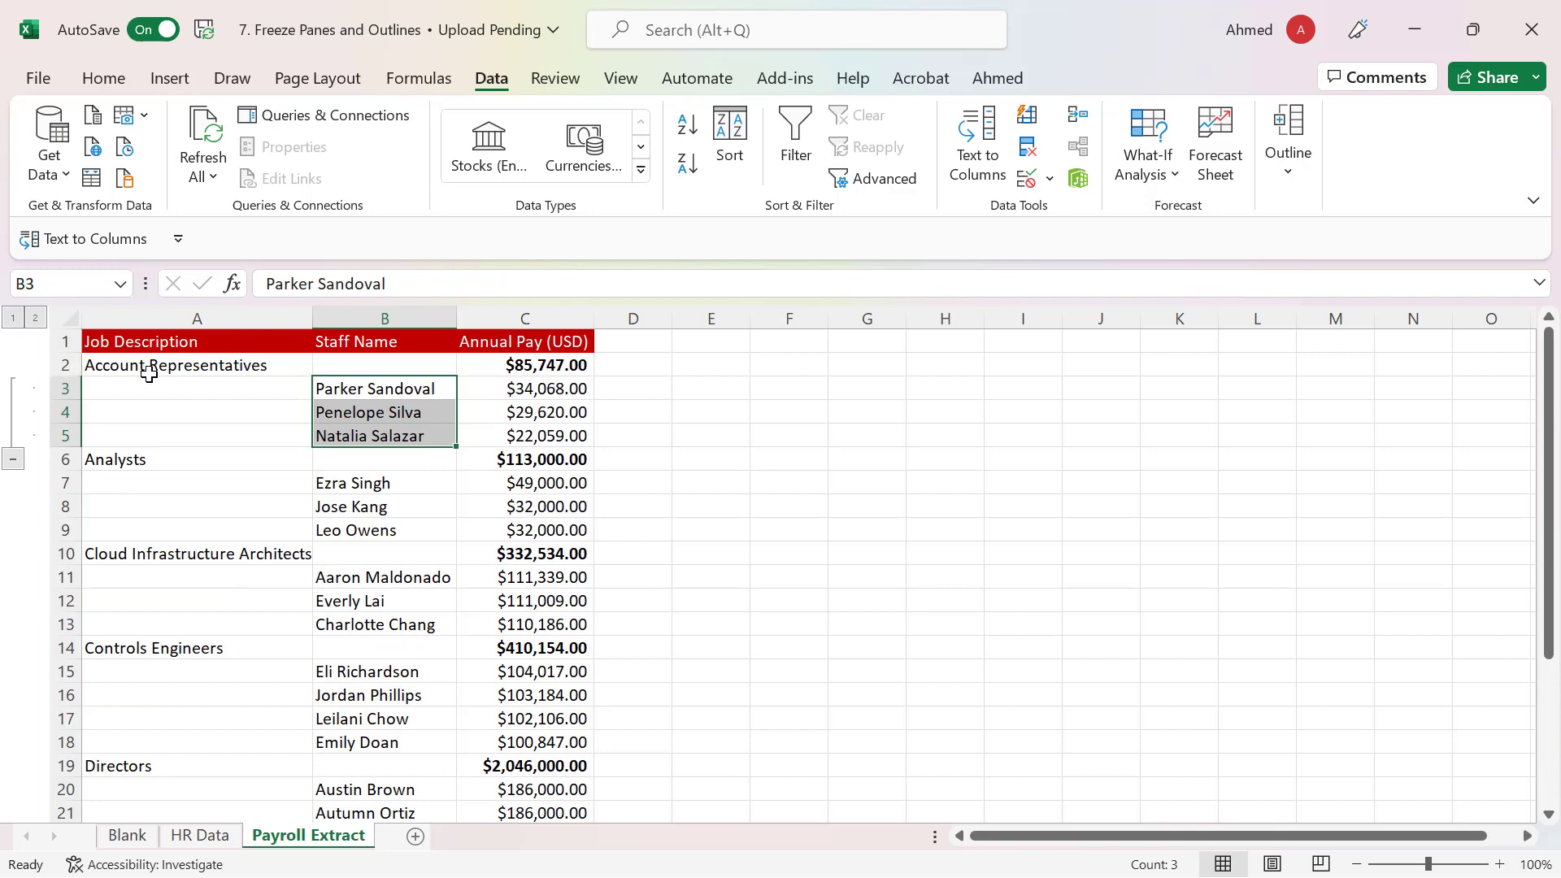
click(149, 373)
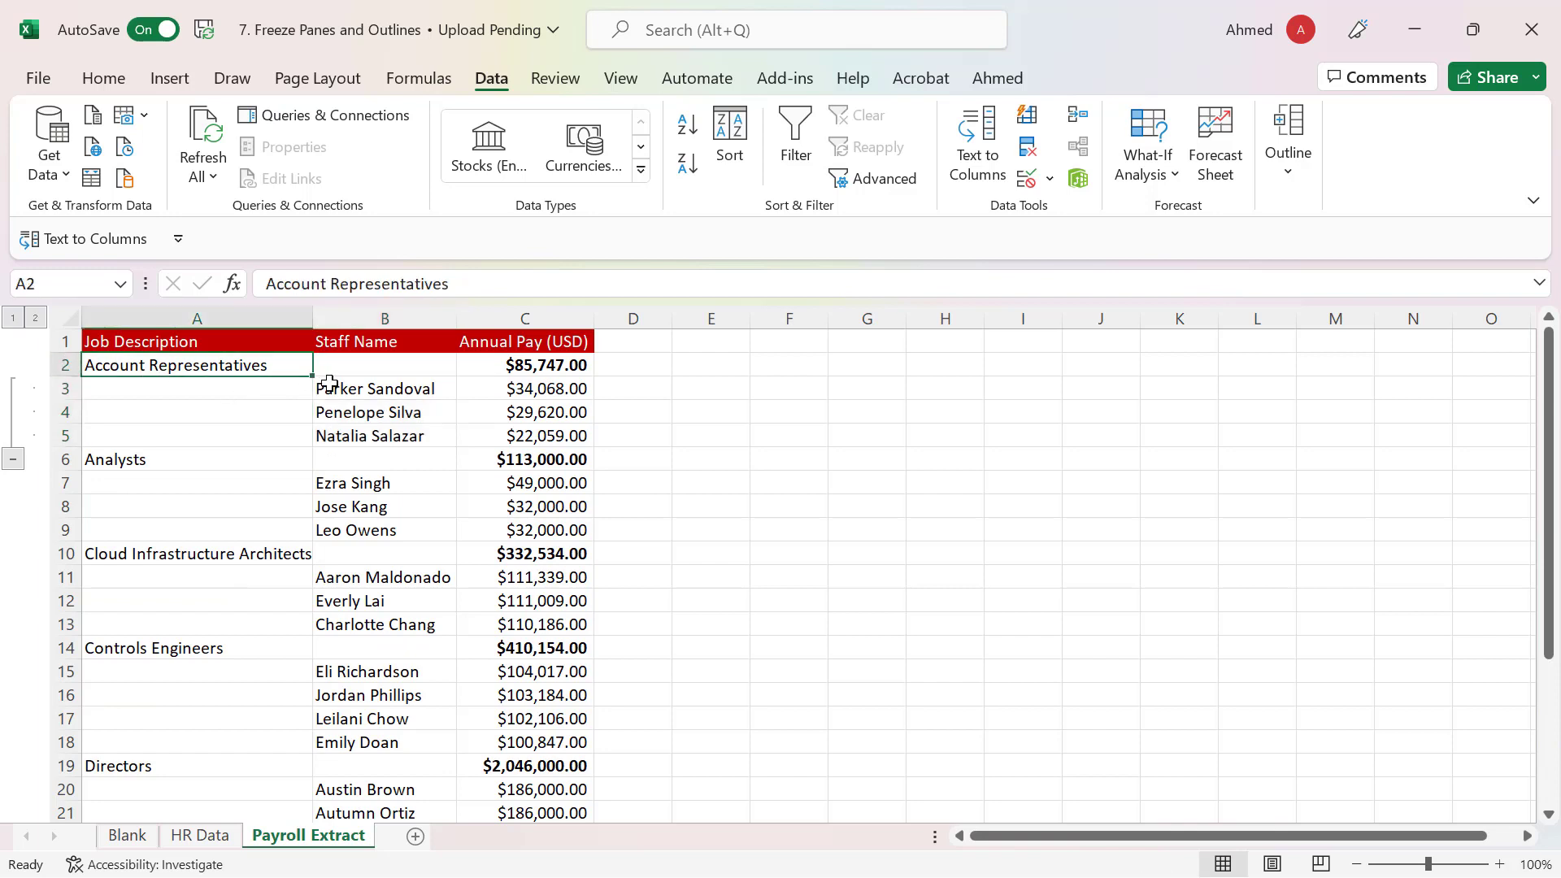
drag(354, 387, 349, 429)
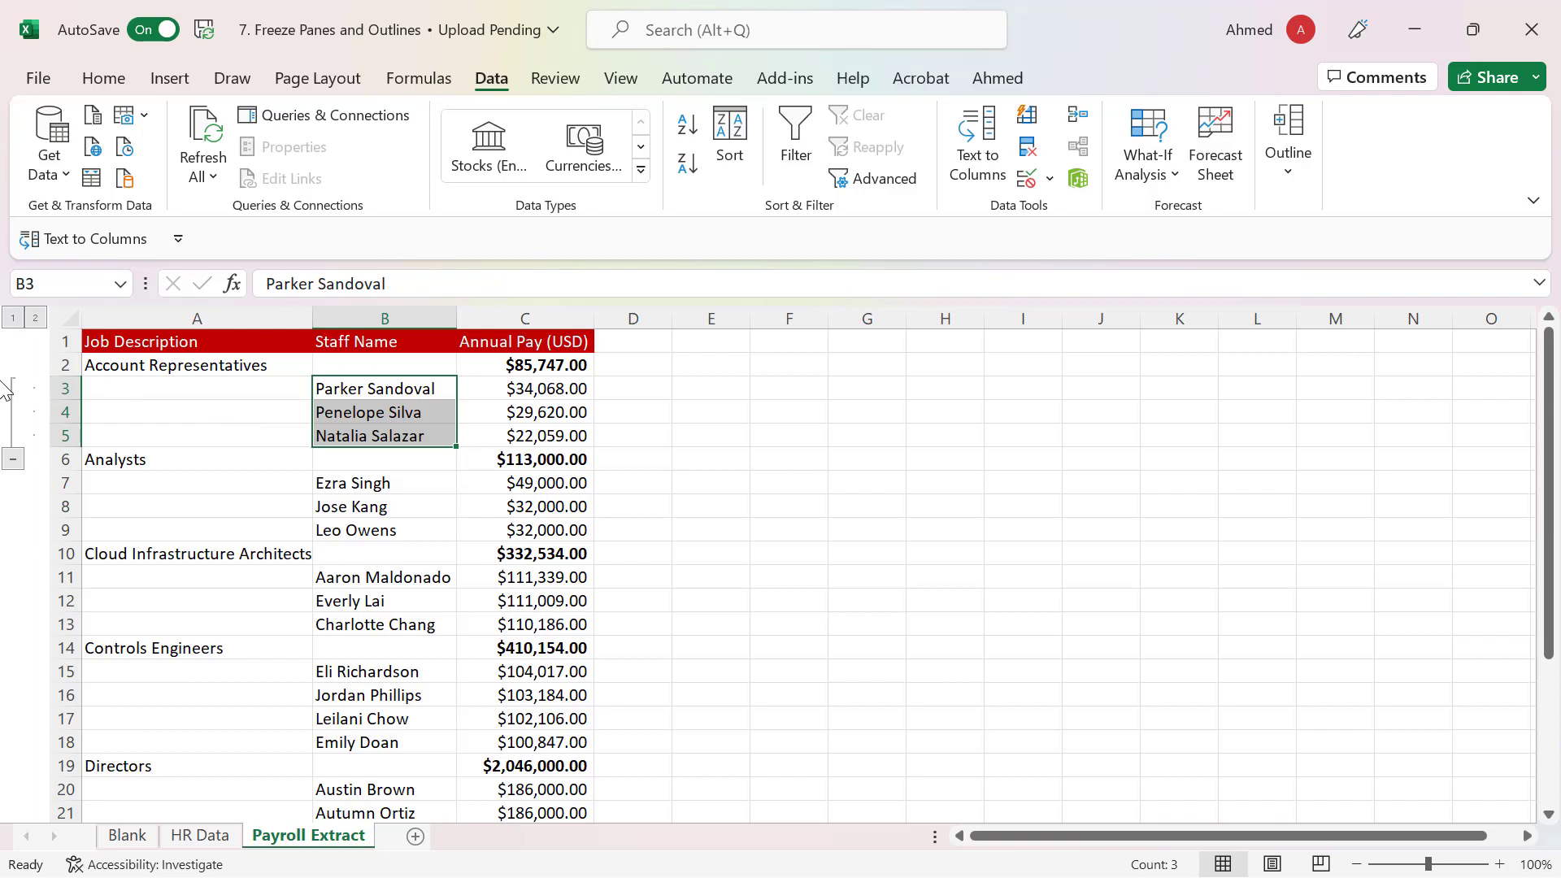
click(400, 407)
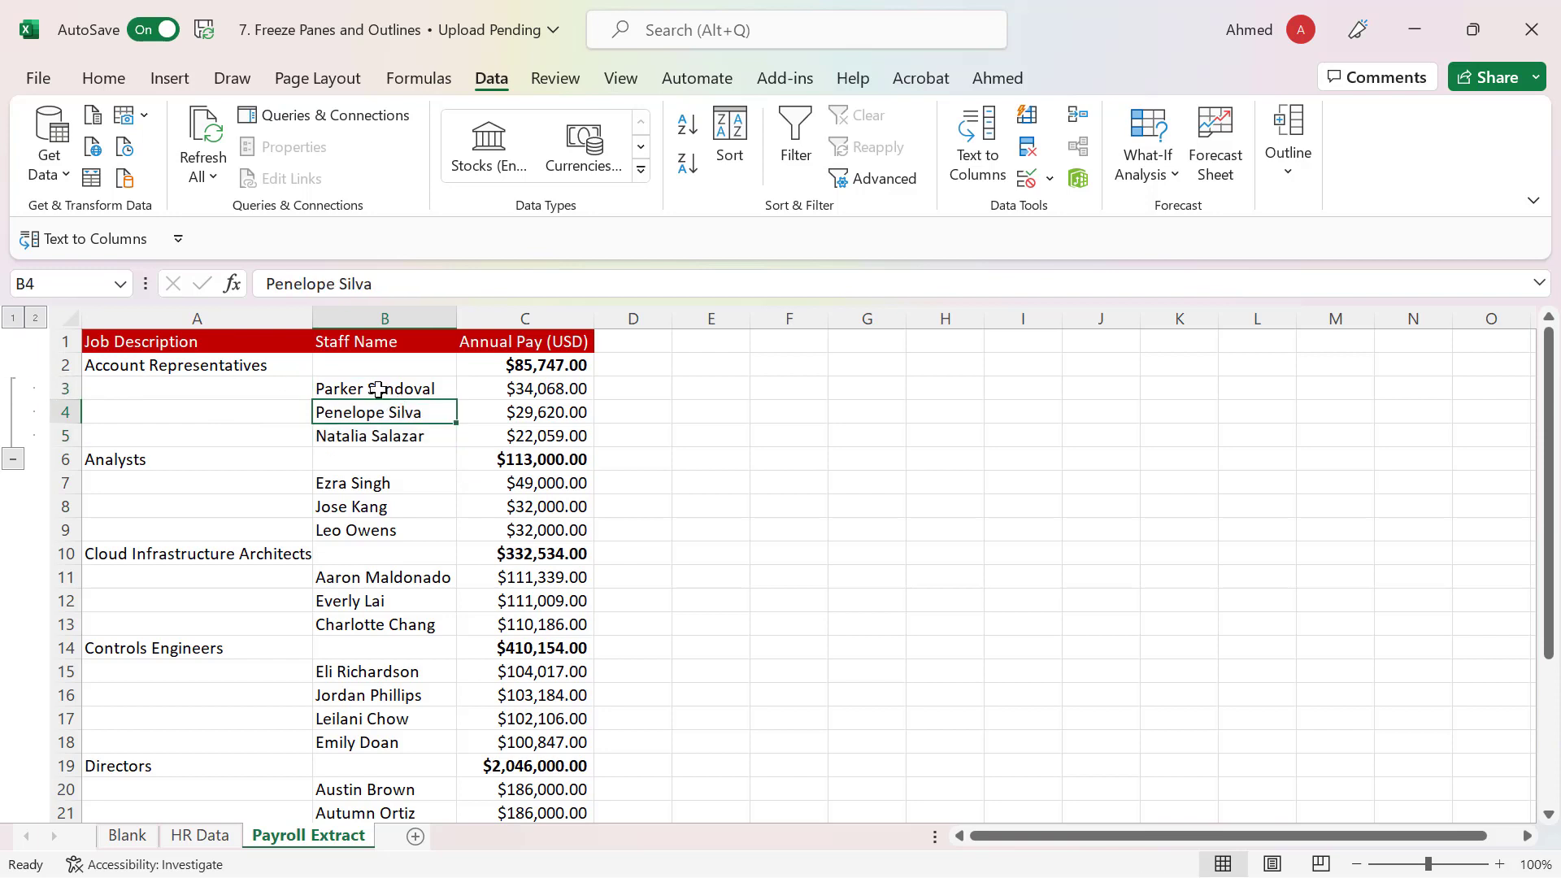
drag(377, 389, 383, 437)
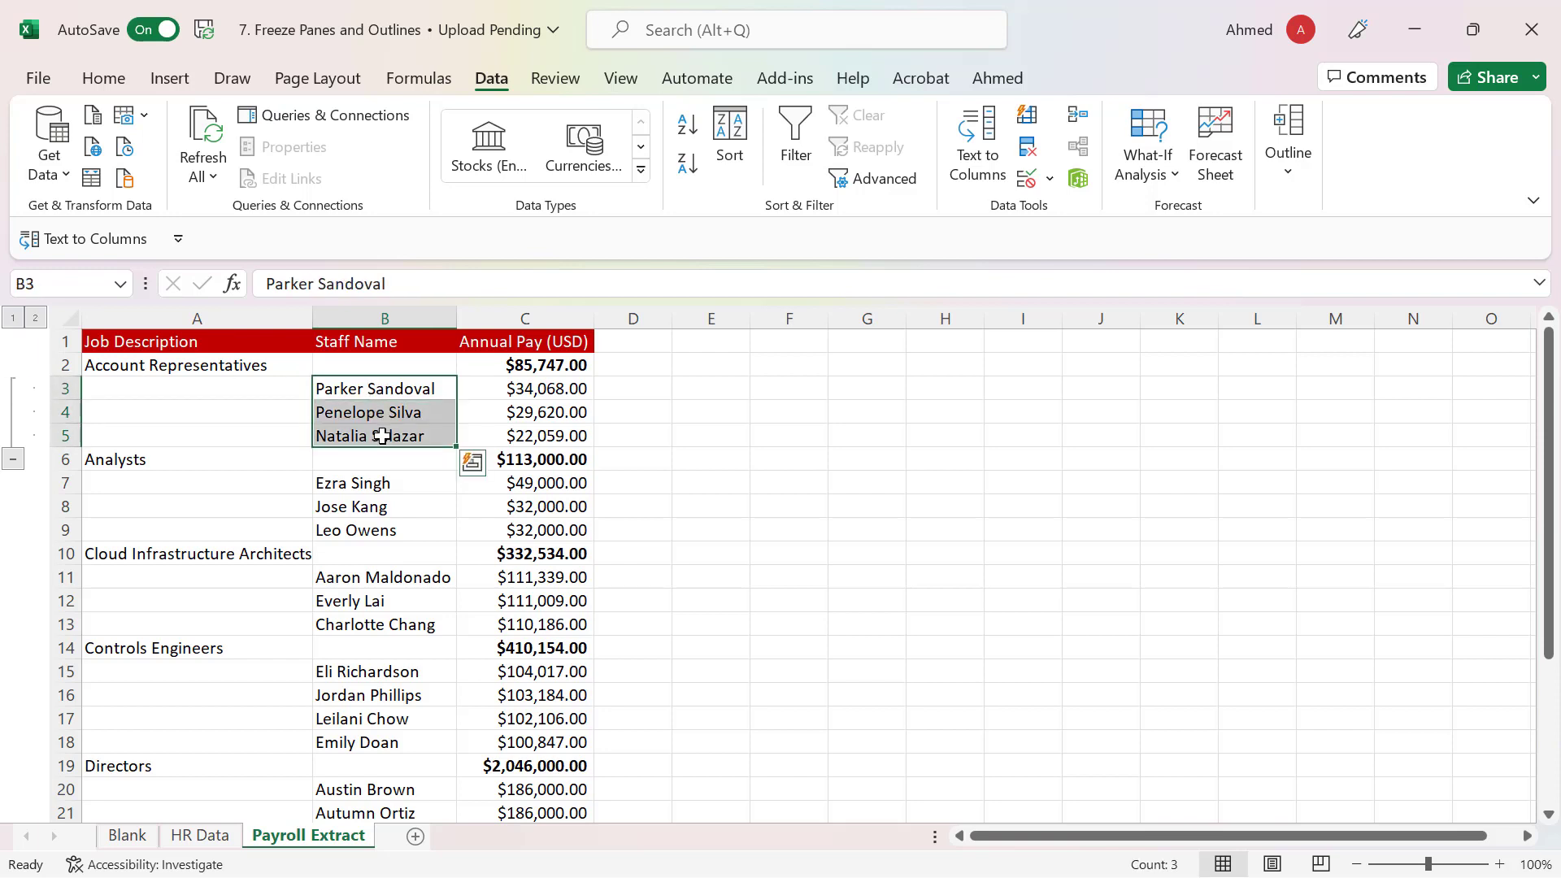
Turn off 'Summary rows below detail' in the outline settings
click(1287, 172)
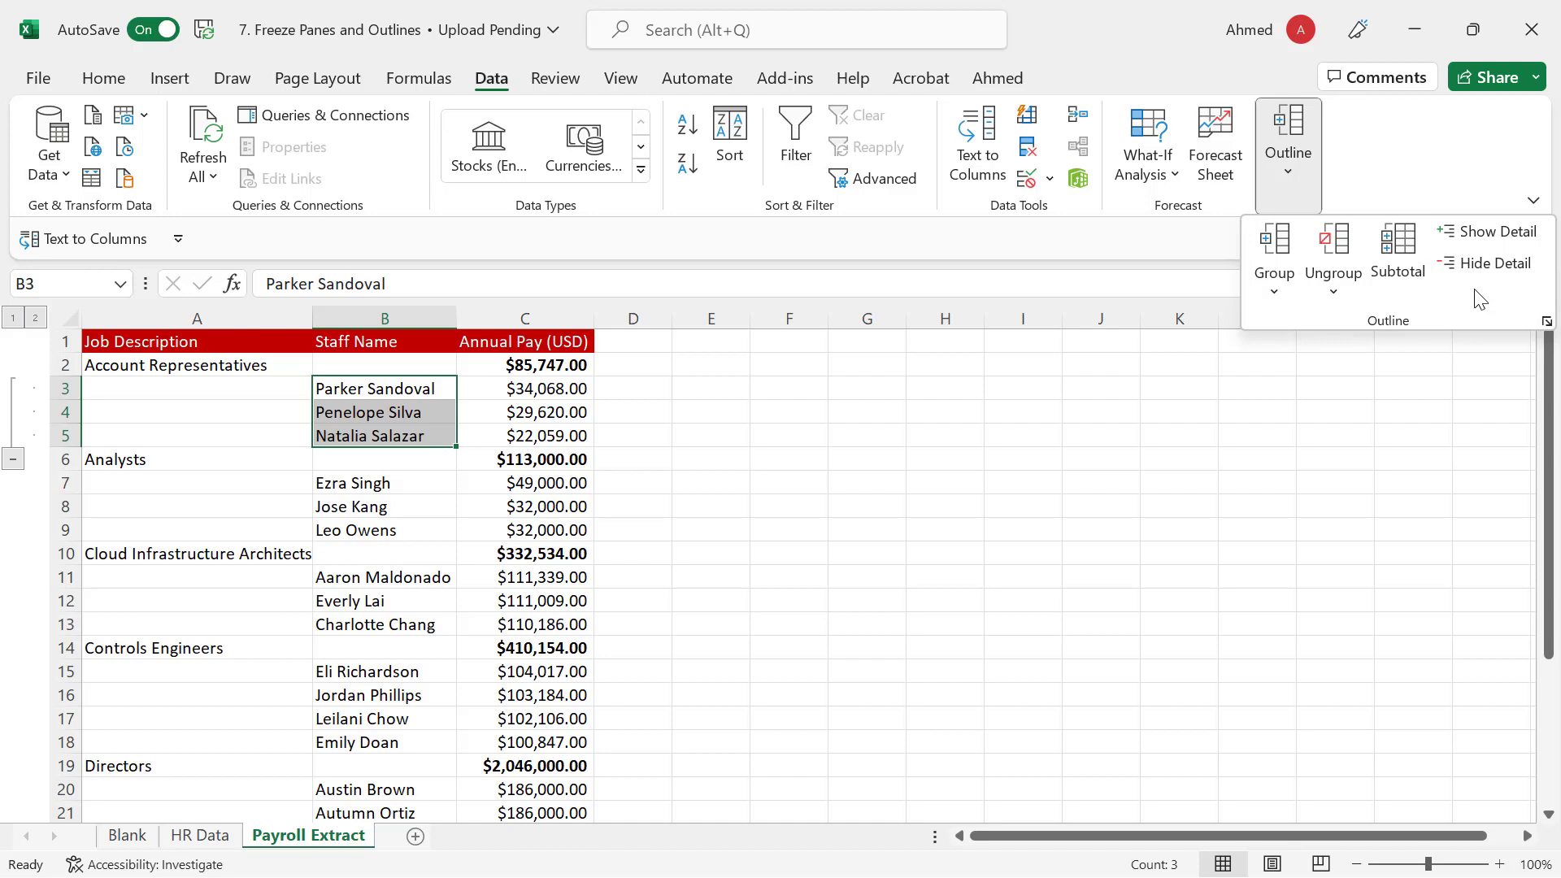
click(1548, 325)
drag(938, 320, 965, 306)
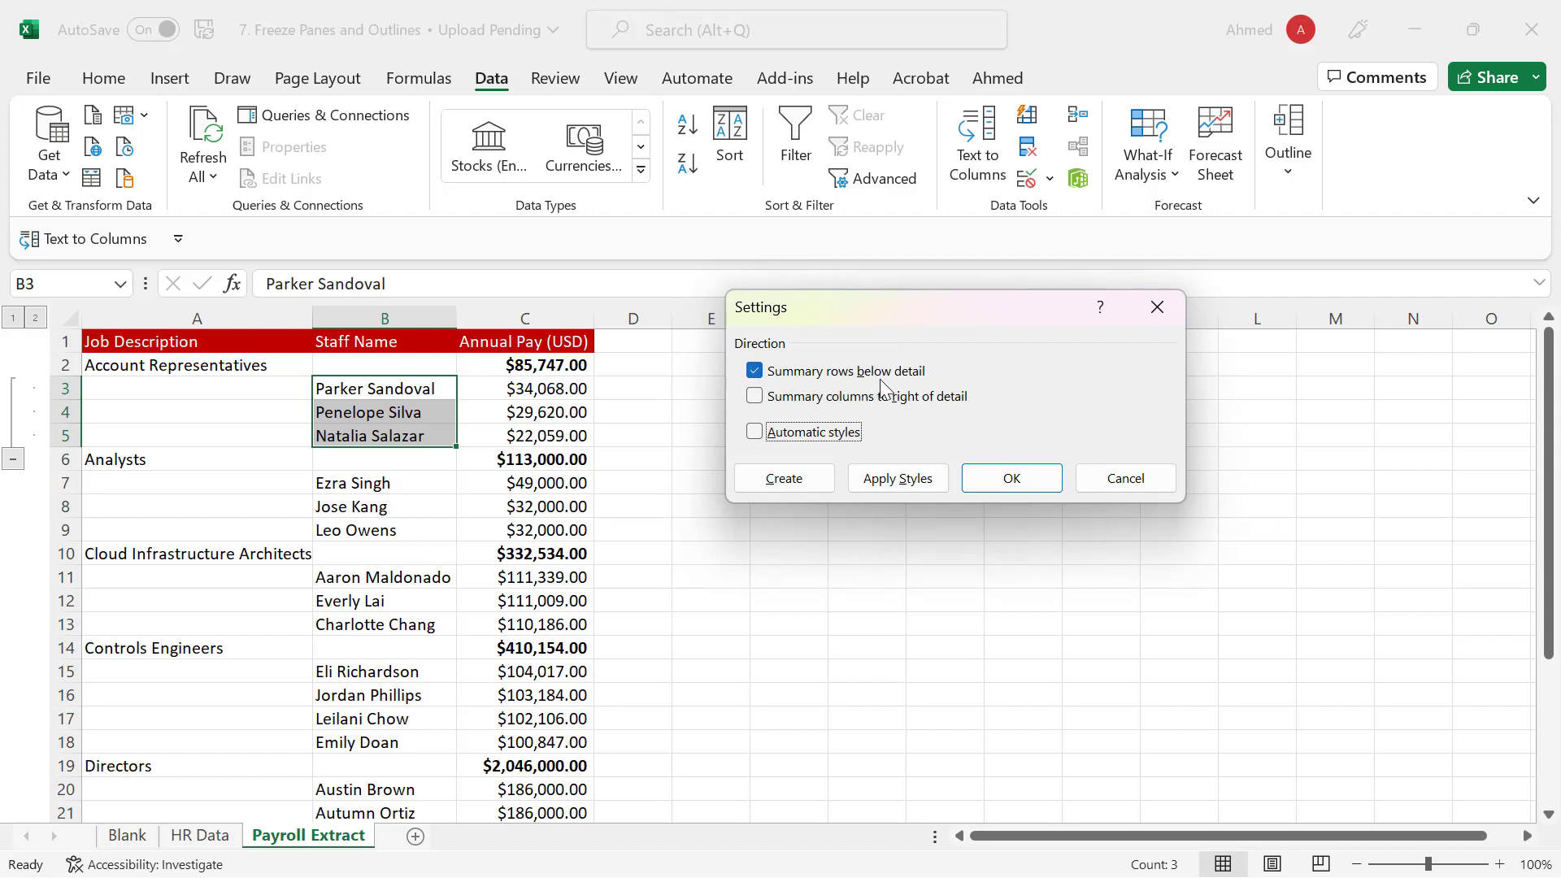
click(755, 374)
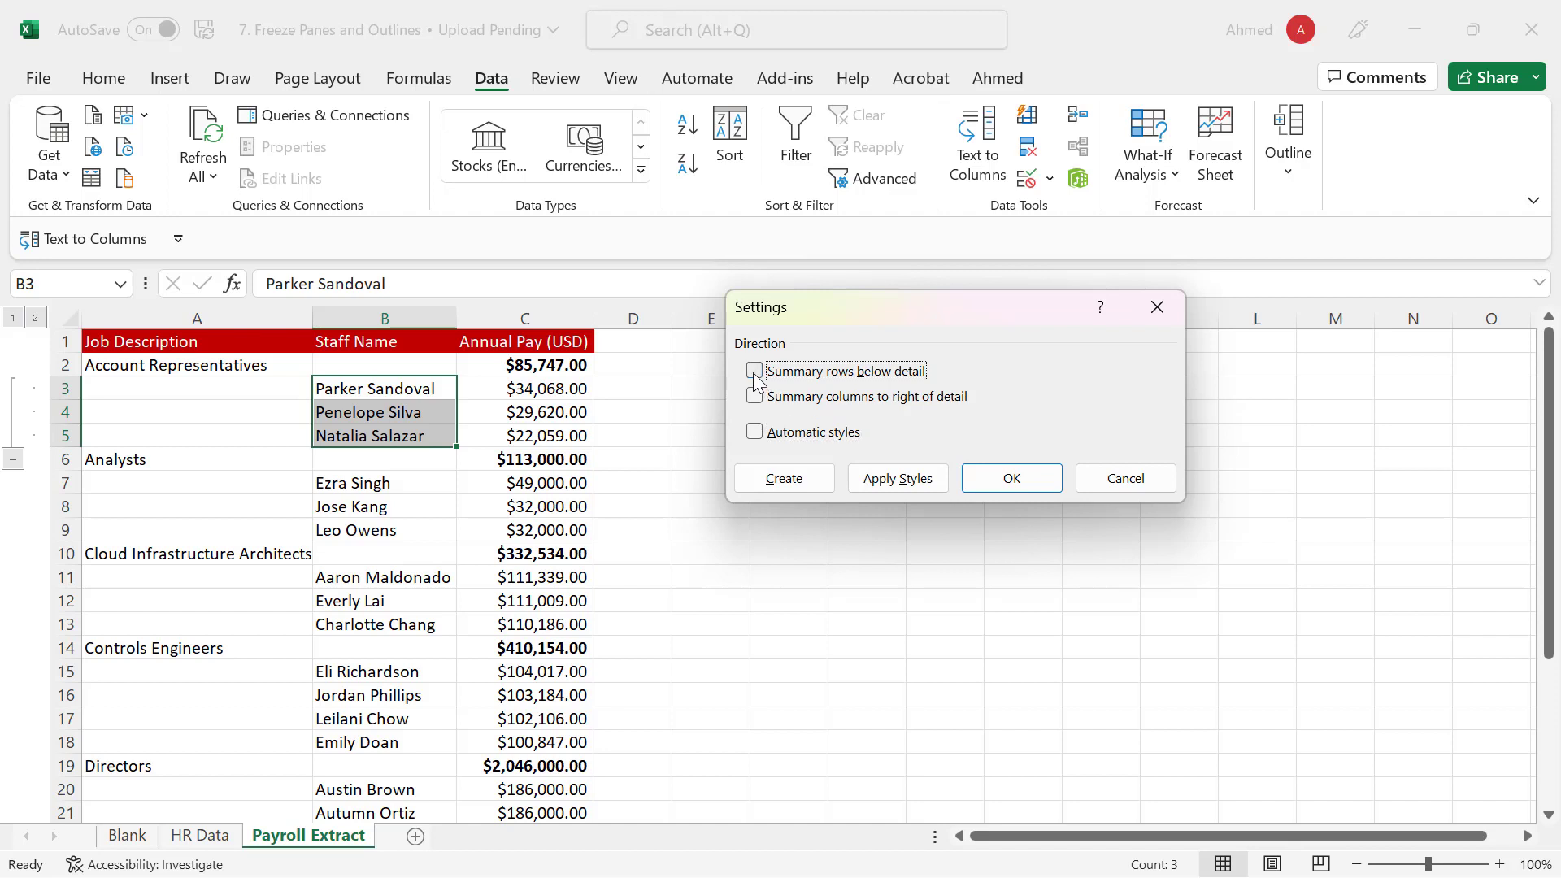
click(1012, 481)
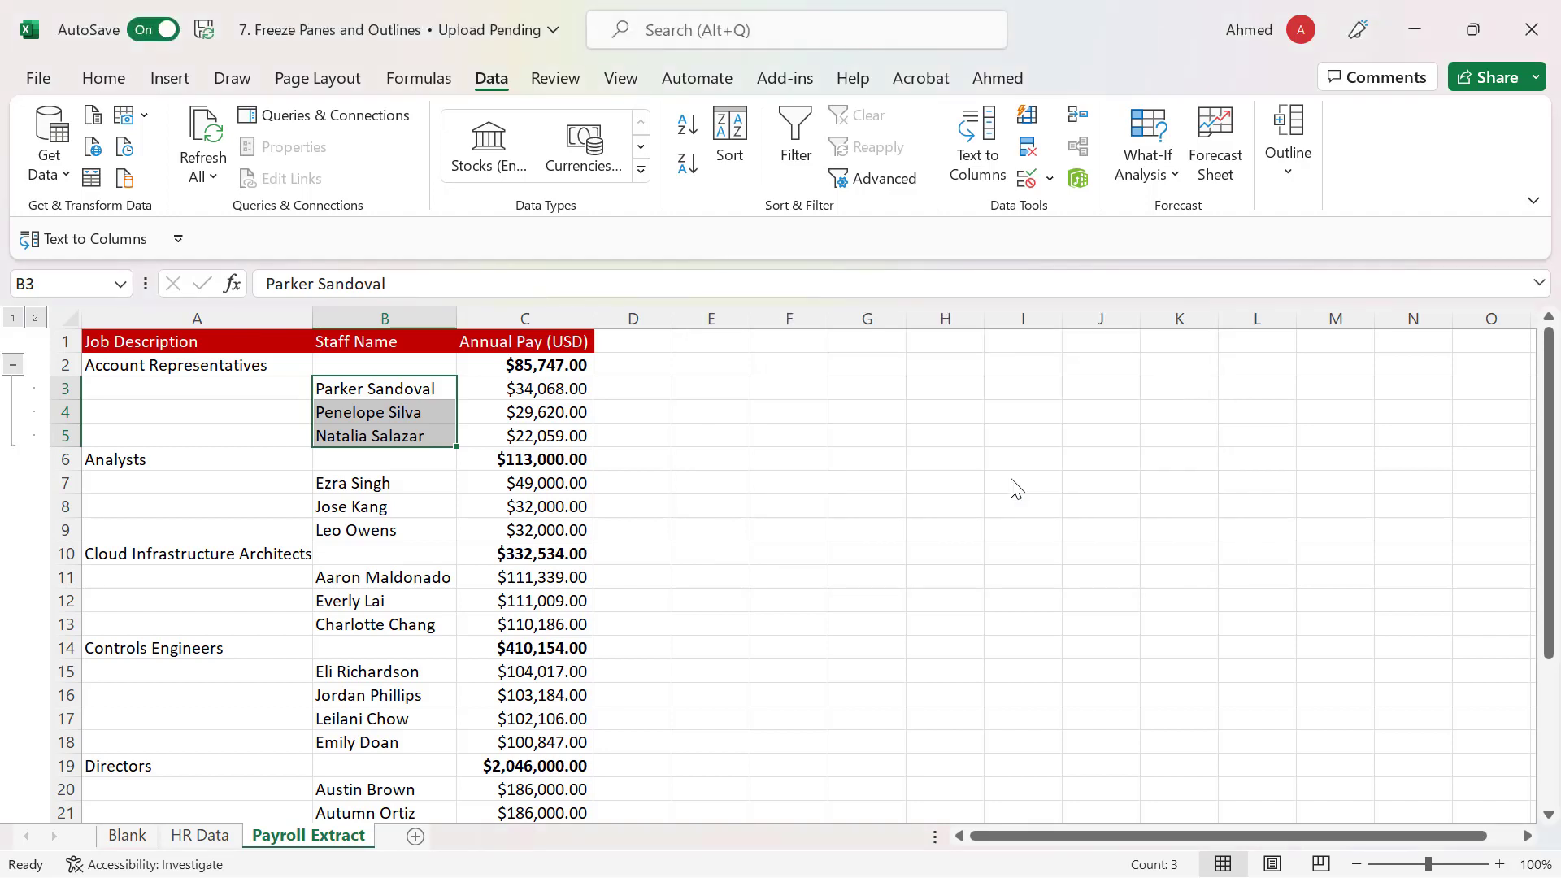
Collapse and re-expand the Account Representatives group at row 2, then select a staff cell
click(11, 367)
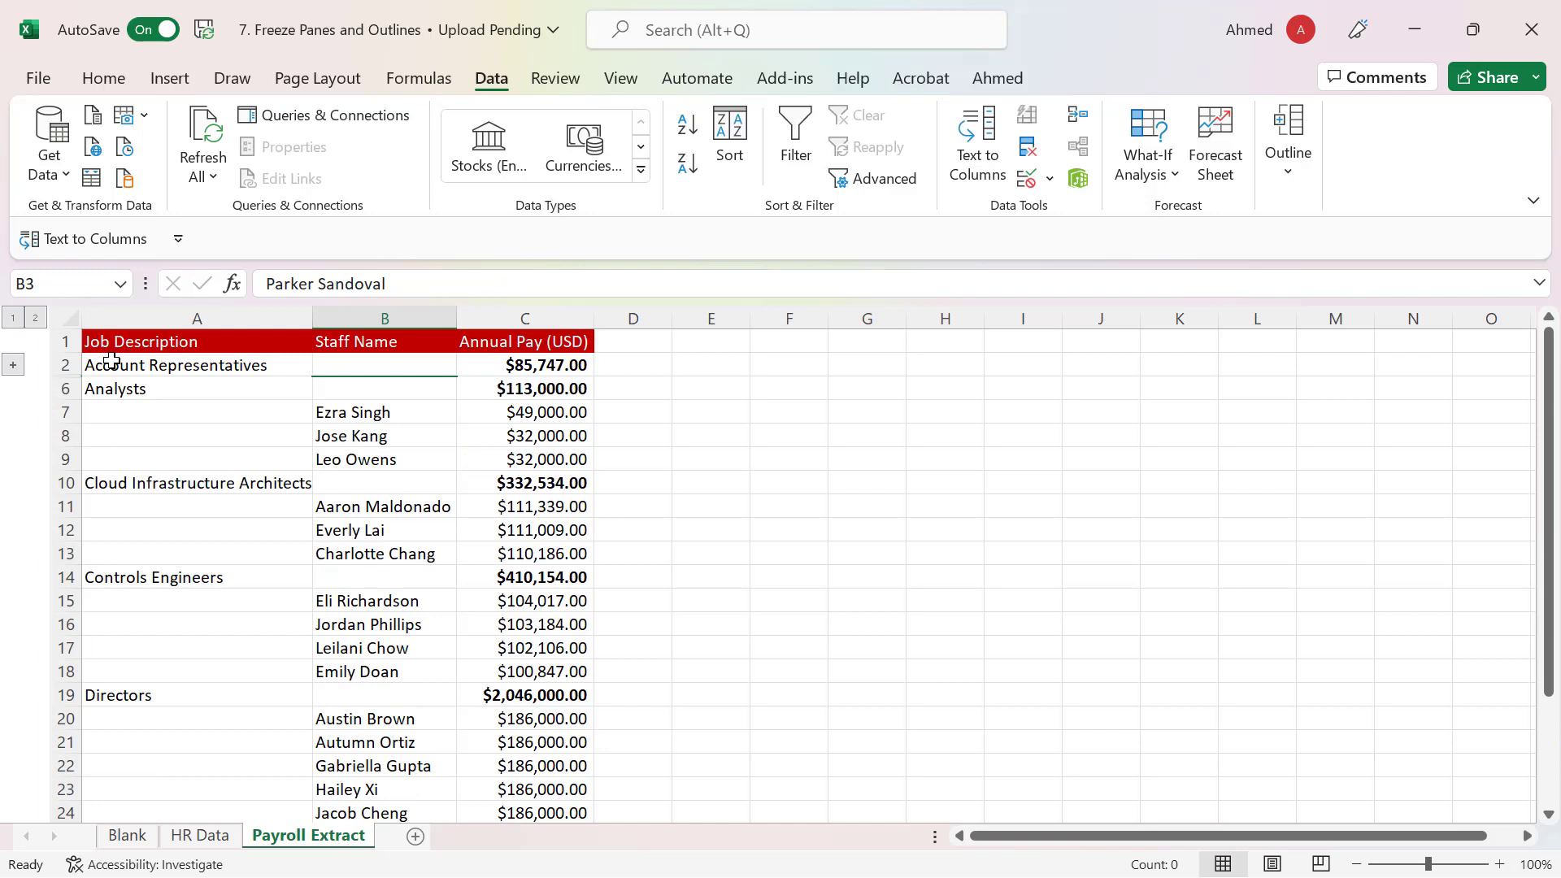
click(15, 367)
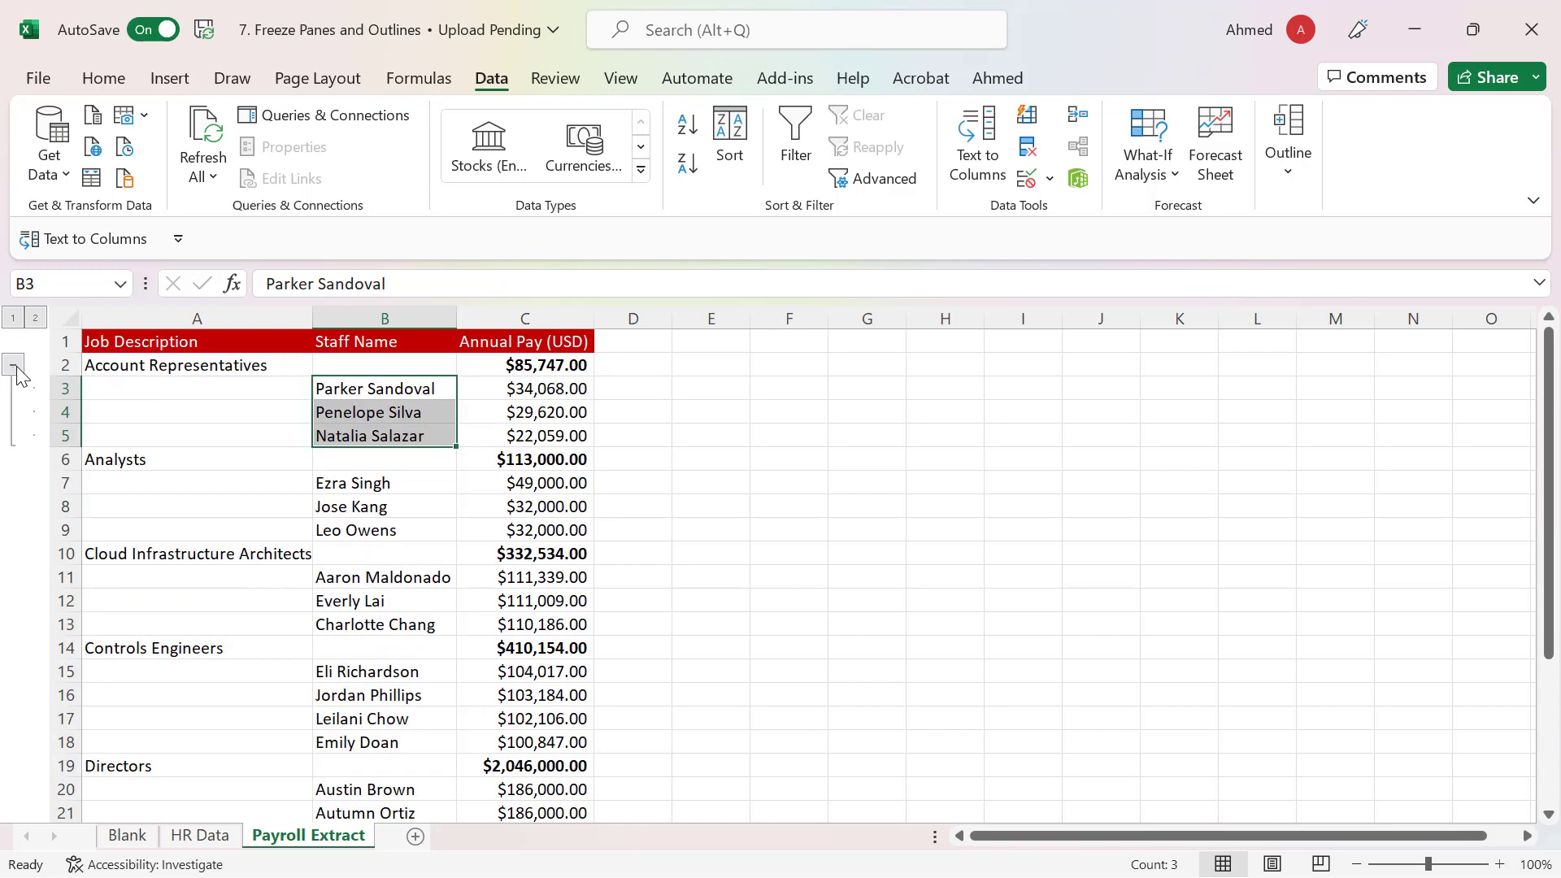
click(398, 393)
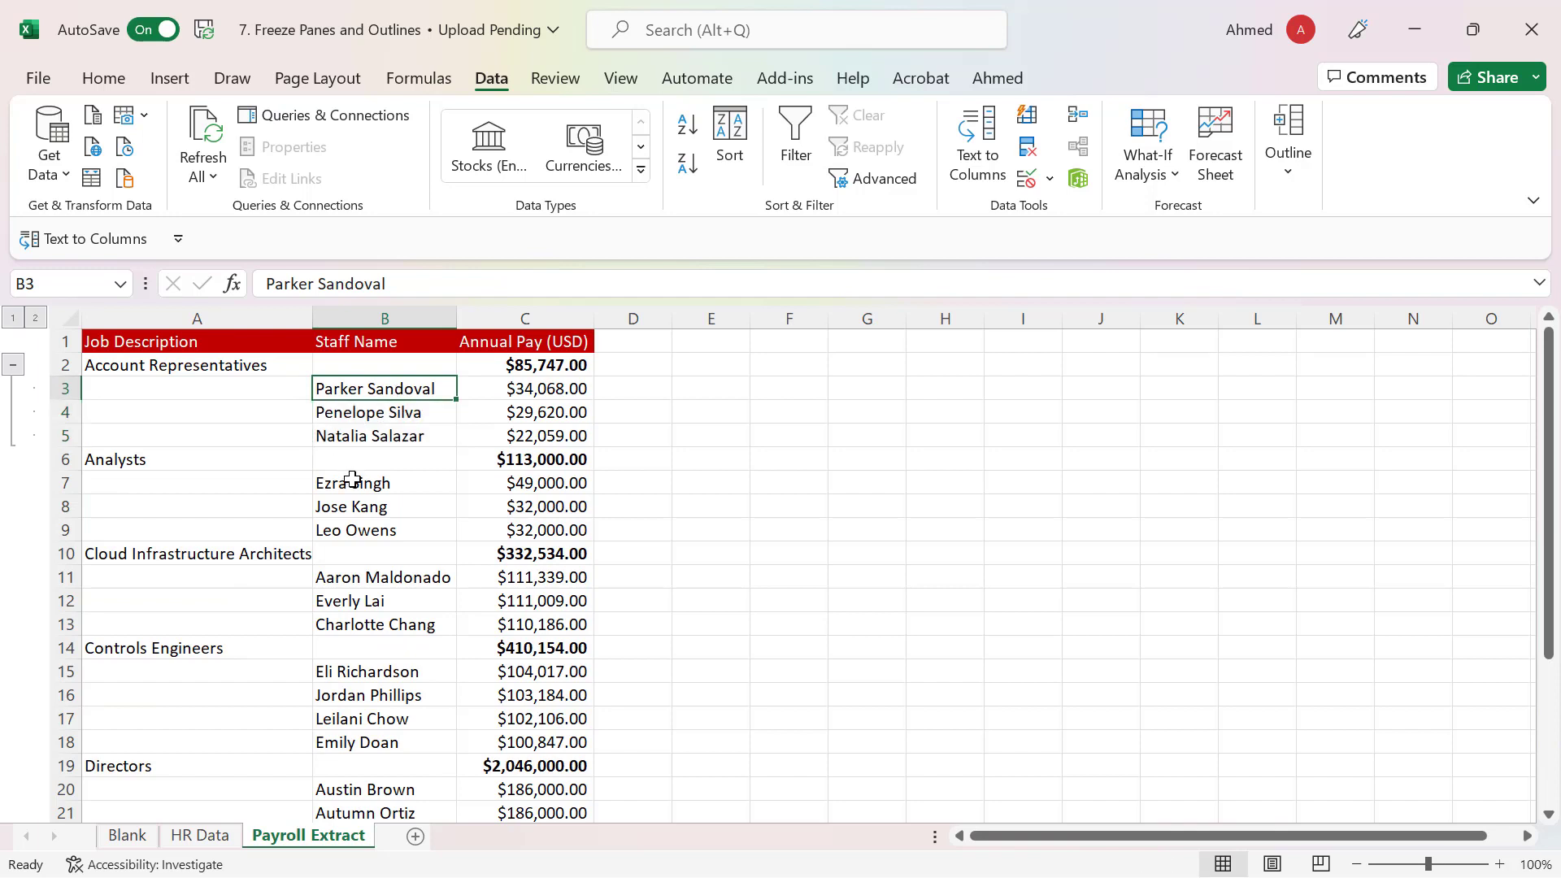
Group Analysts rows 7–9 and Cloud Infrastructure Architects rows 11–13 as Rows
drag(359, 483, 358, 527)
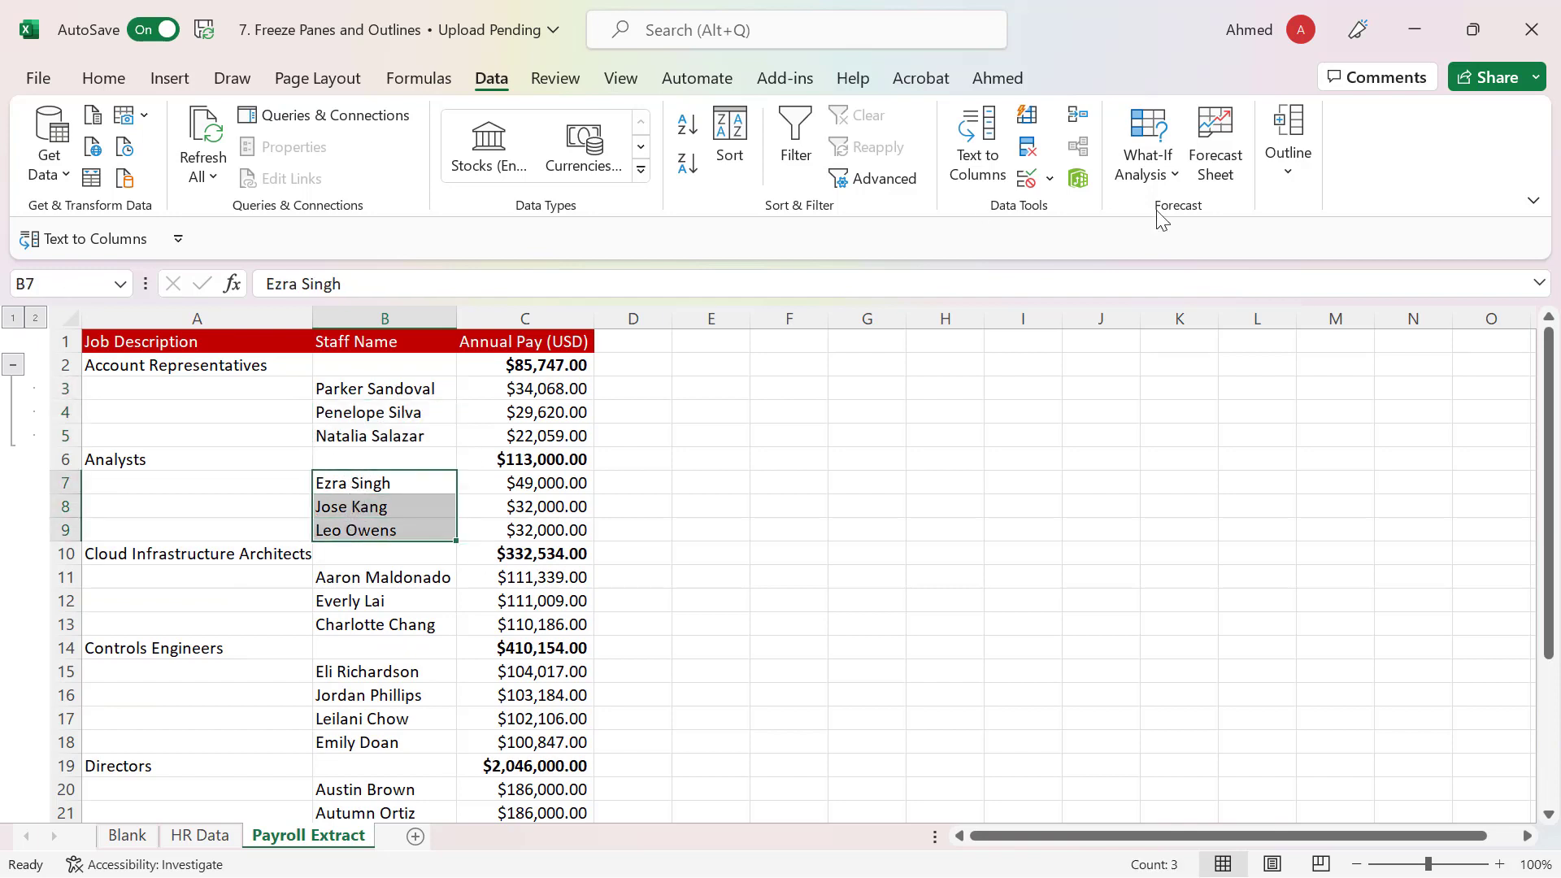
click(1281, 167)
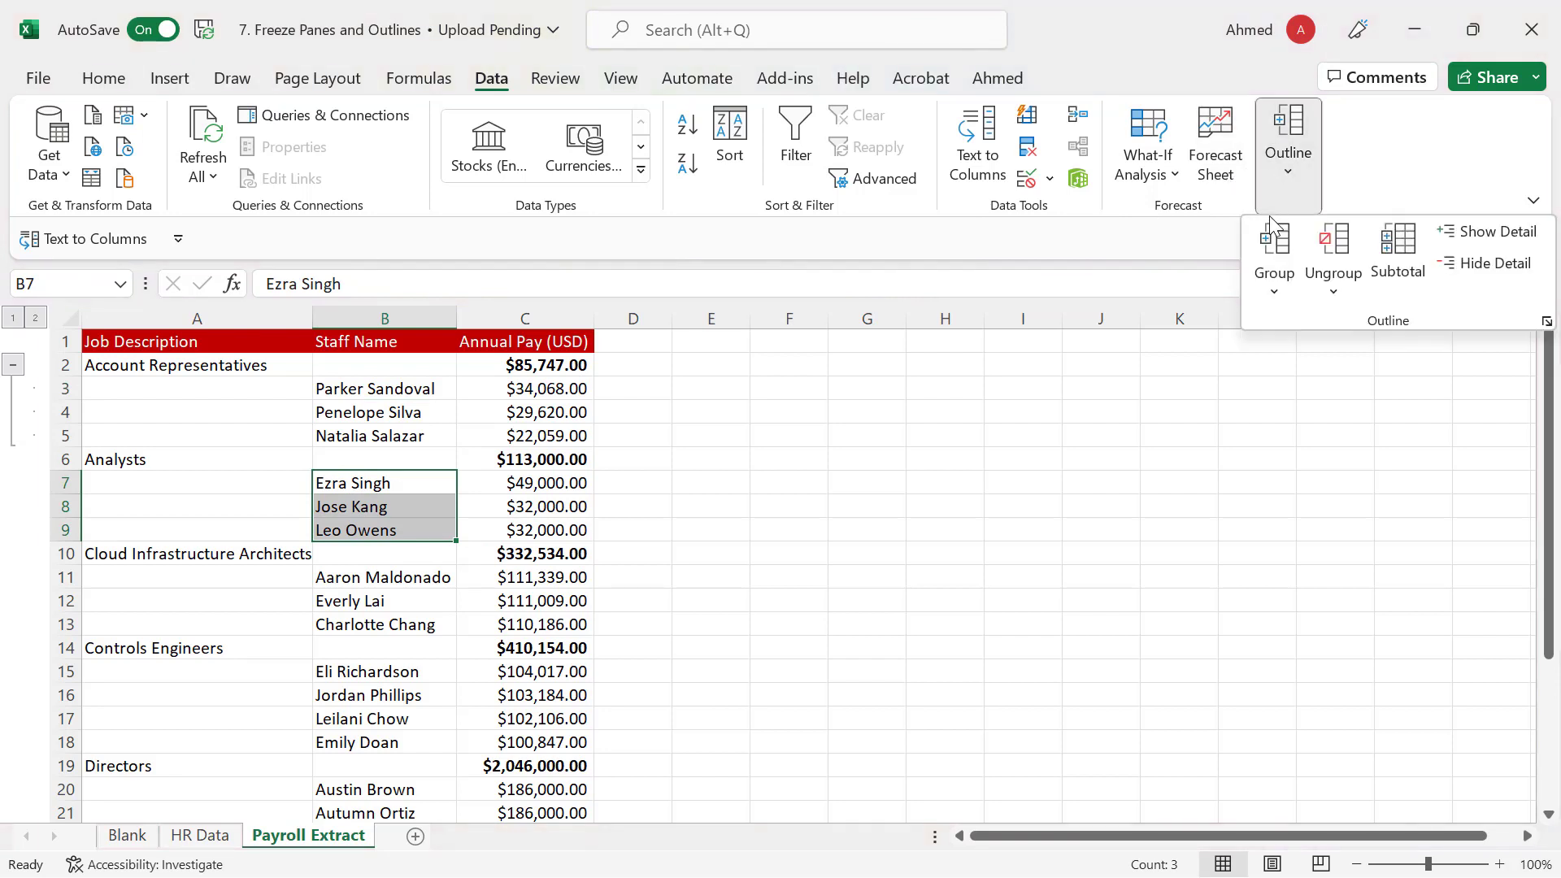
click(1274, 289)
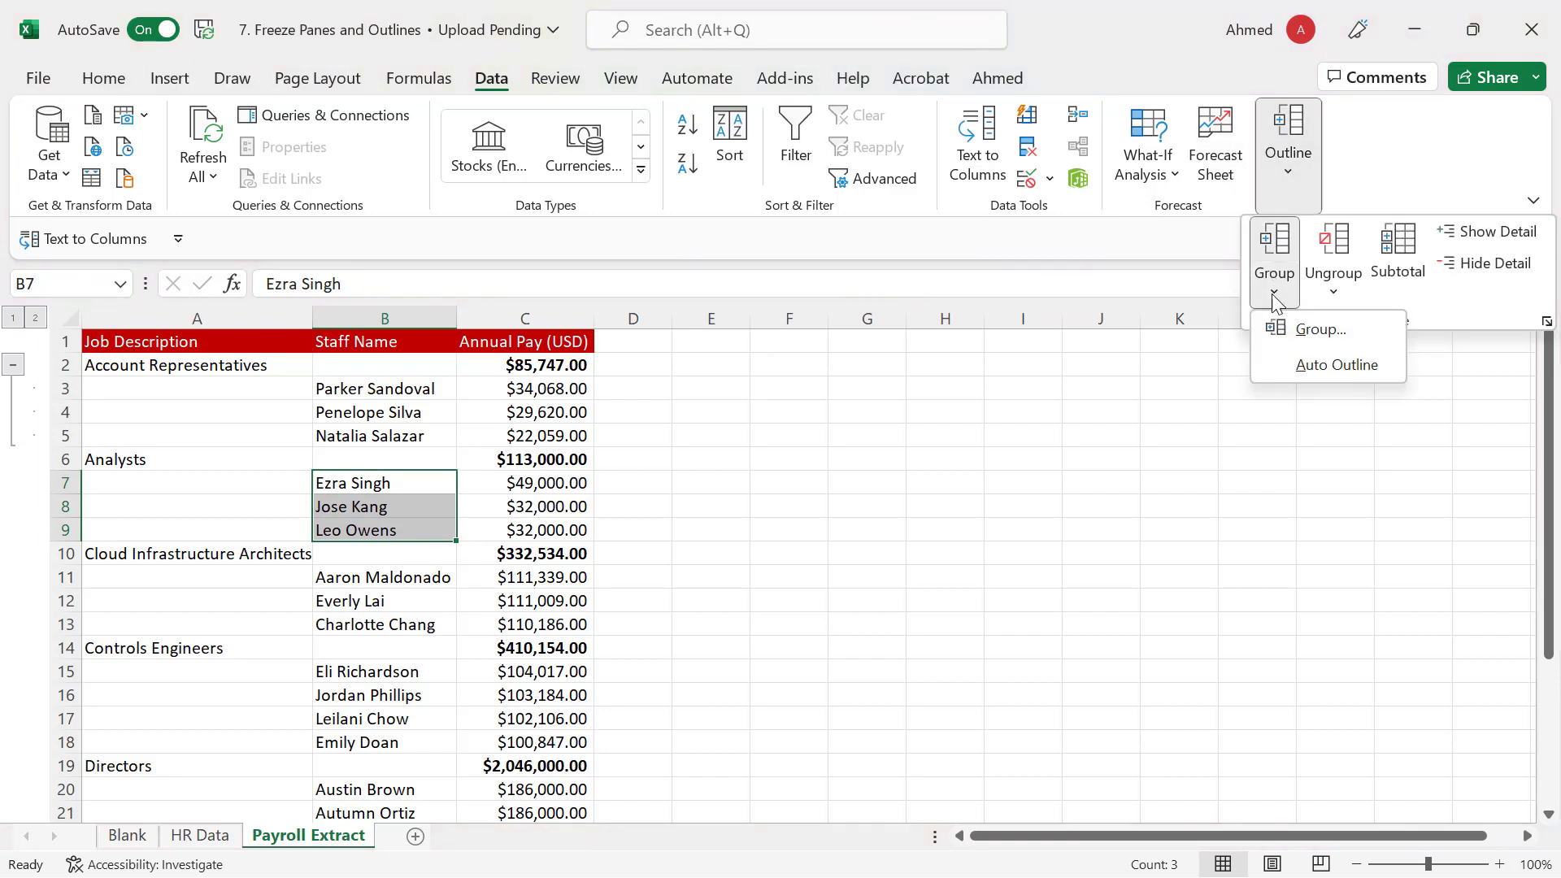
click(1319, 329)
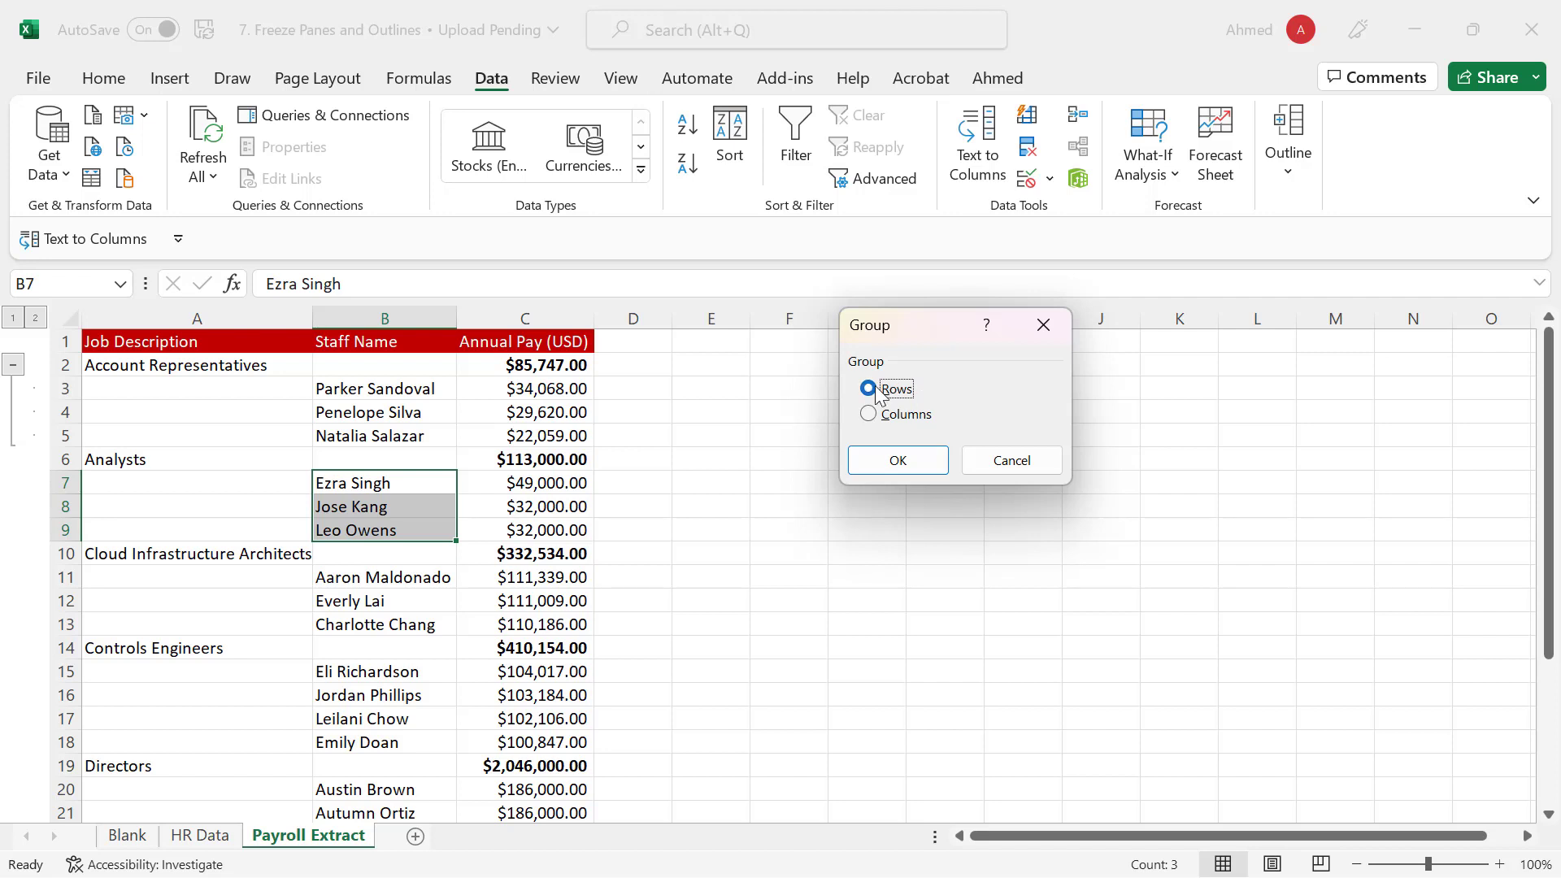
click(899, 460)
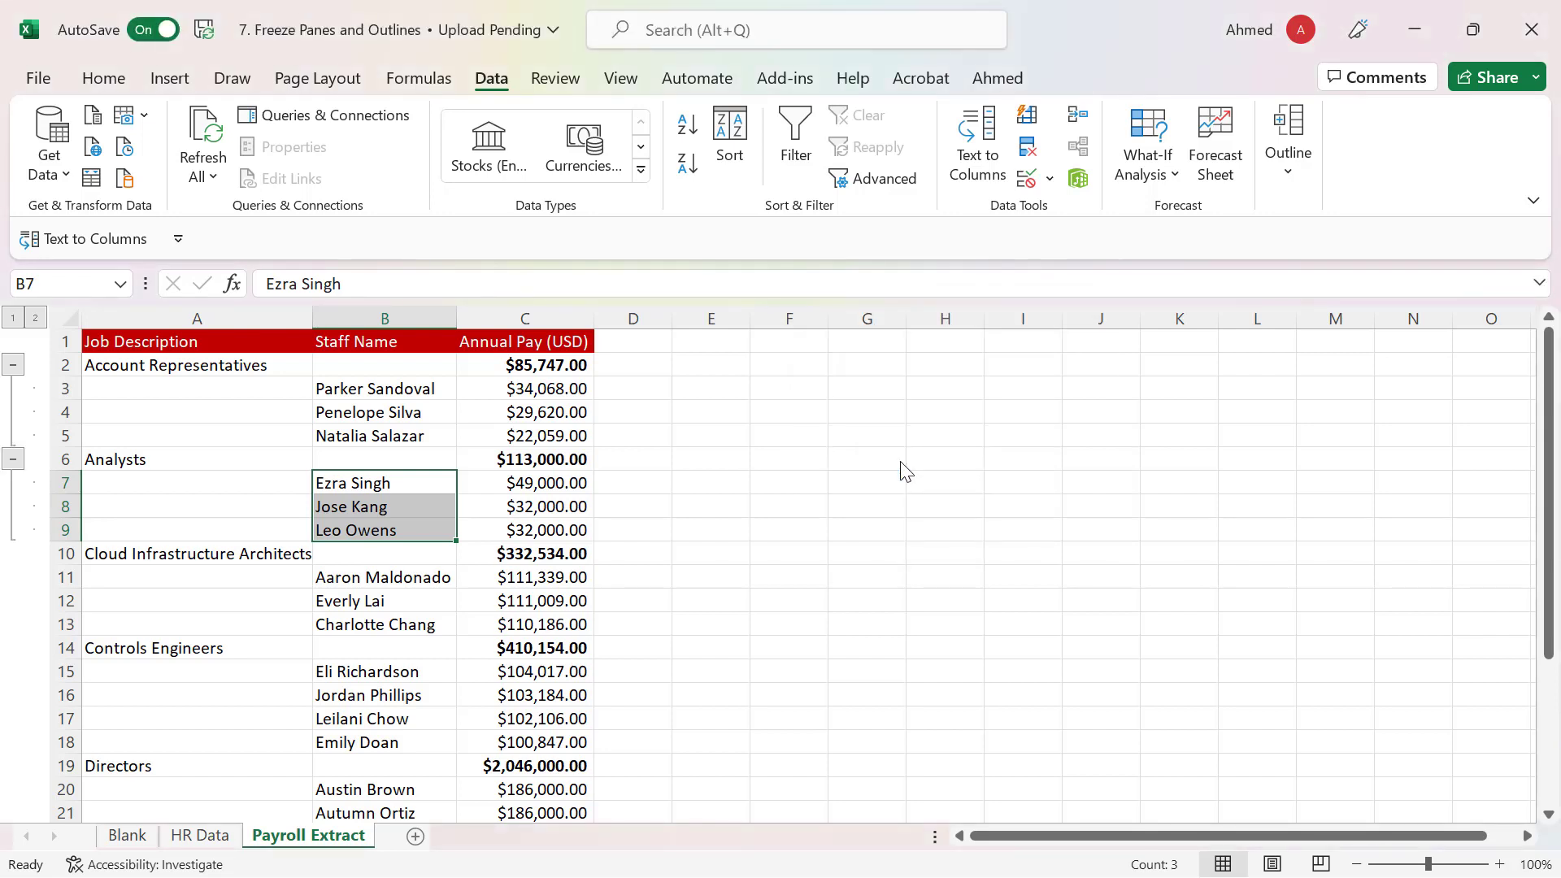
drag(390, 579, 380, 626)
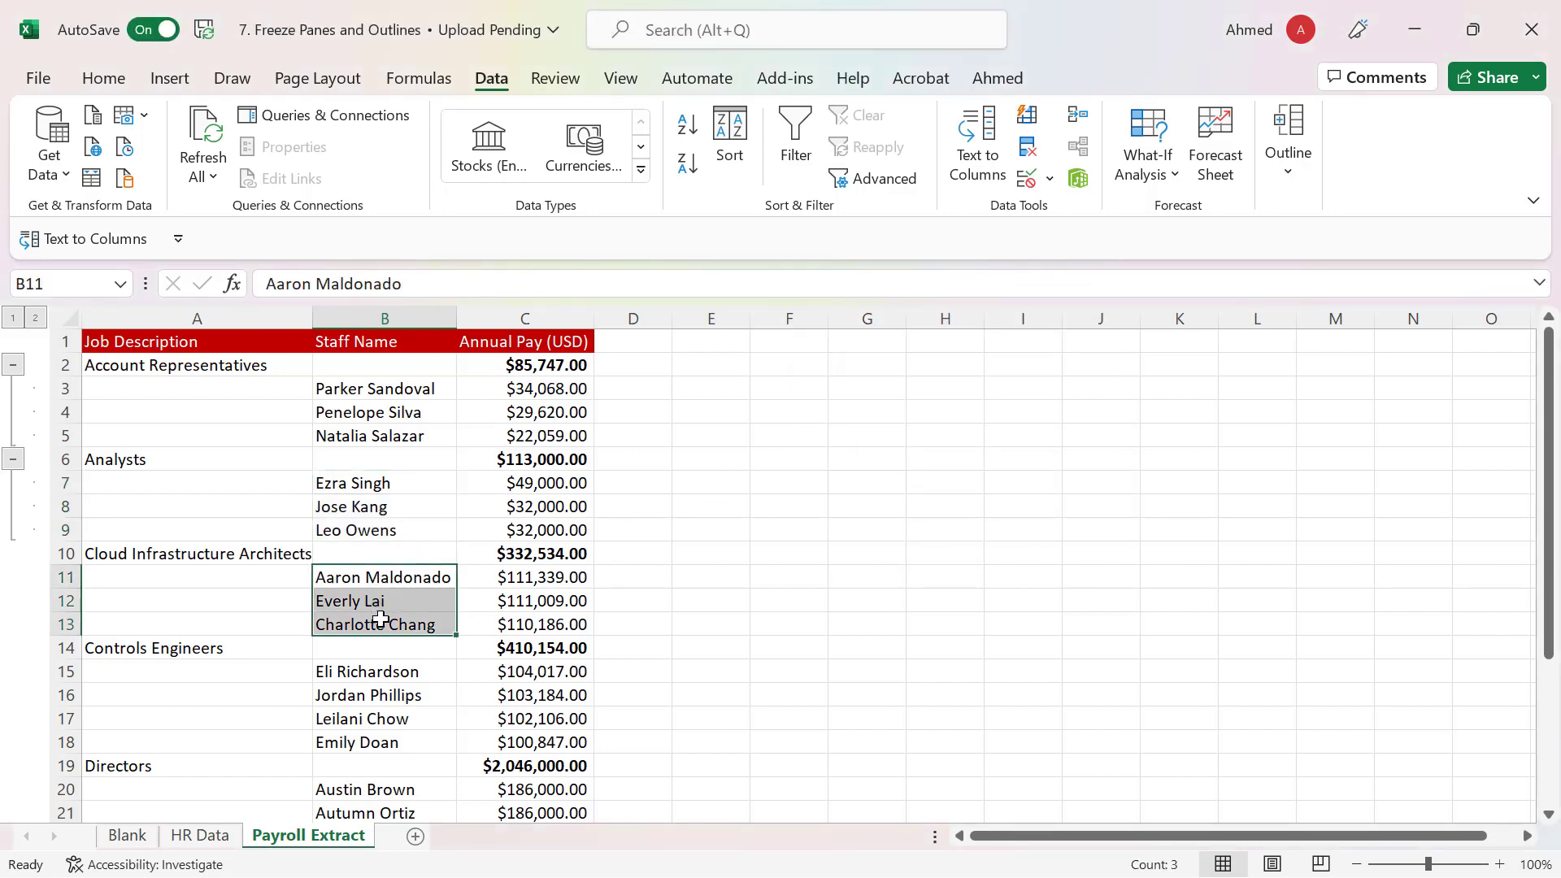
click(1286, 170)
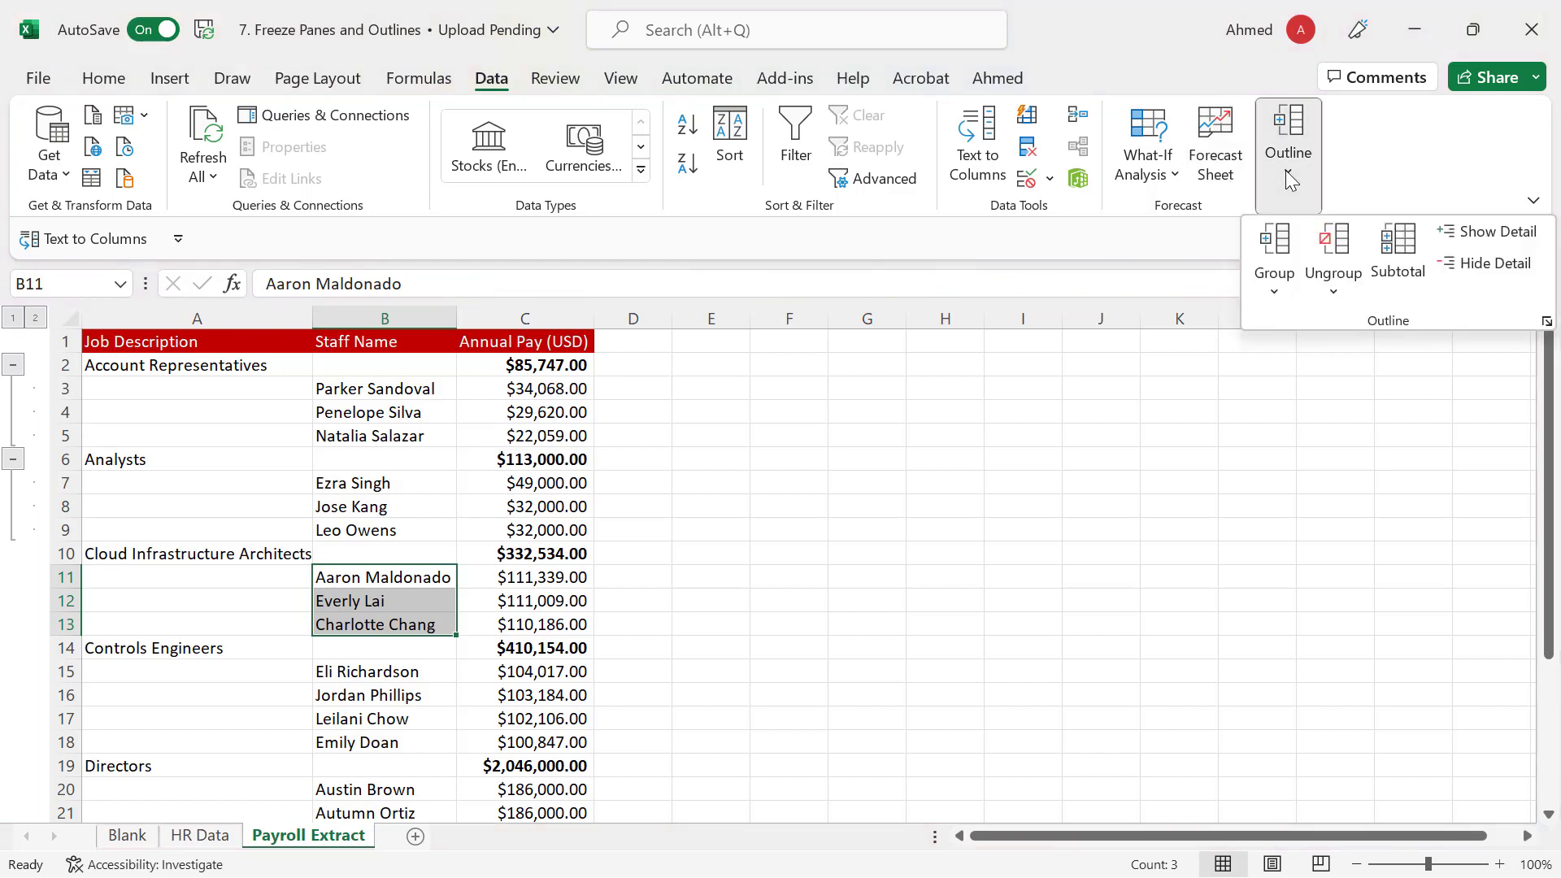
click(1273, 290)
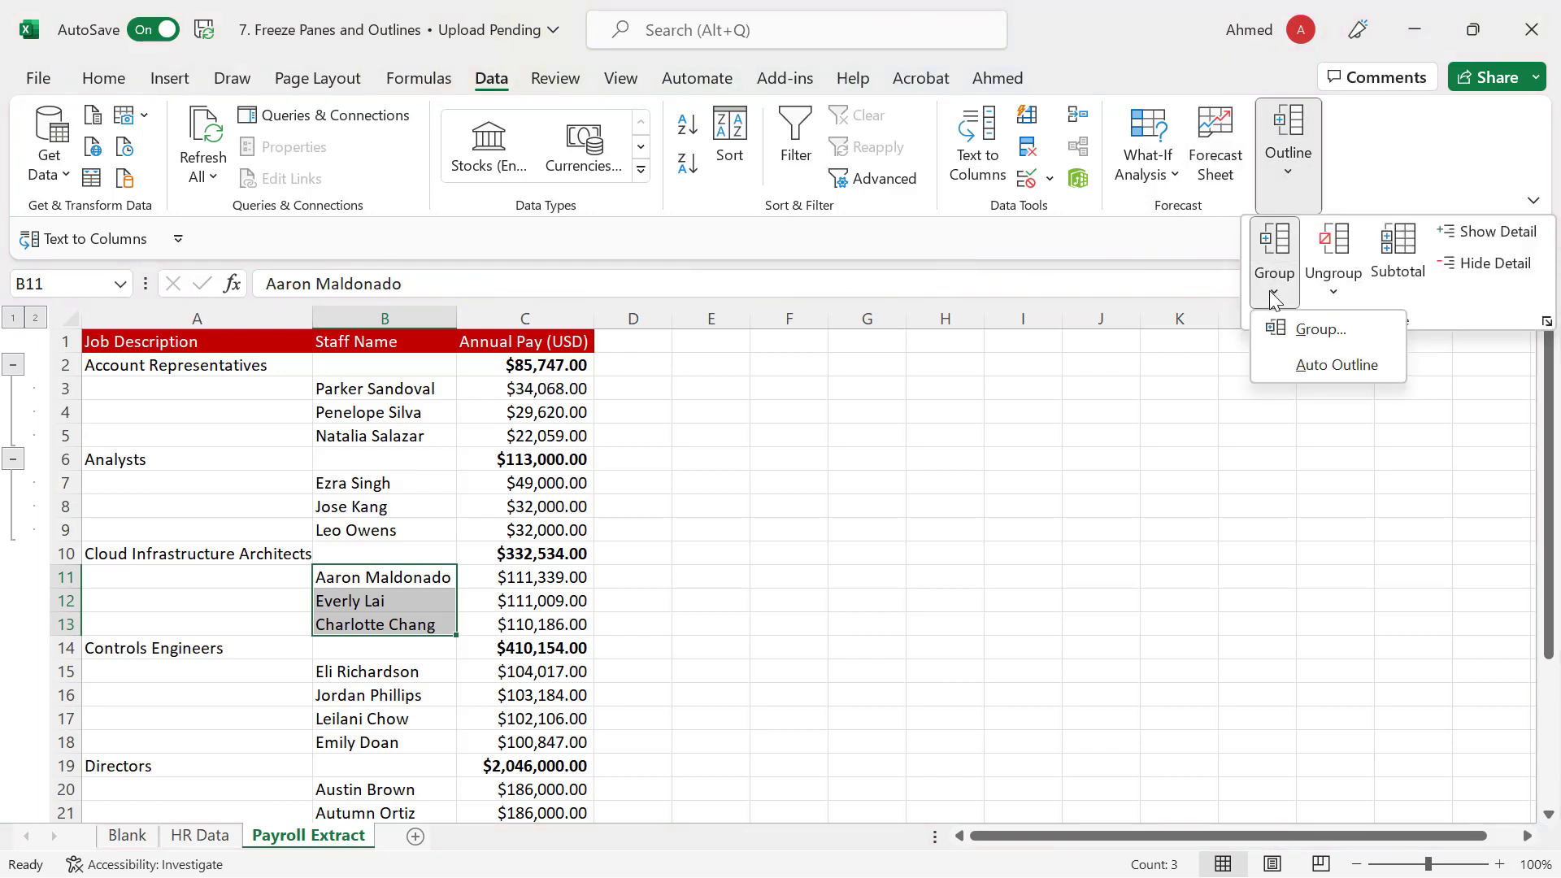
click(1316, 332)
click(894, 462)
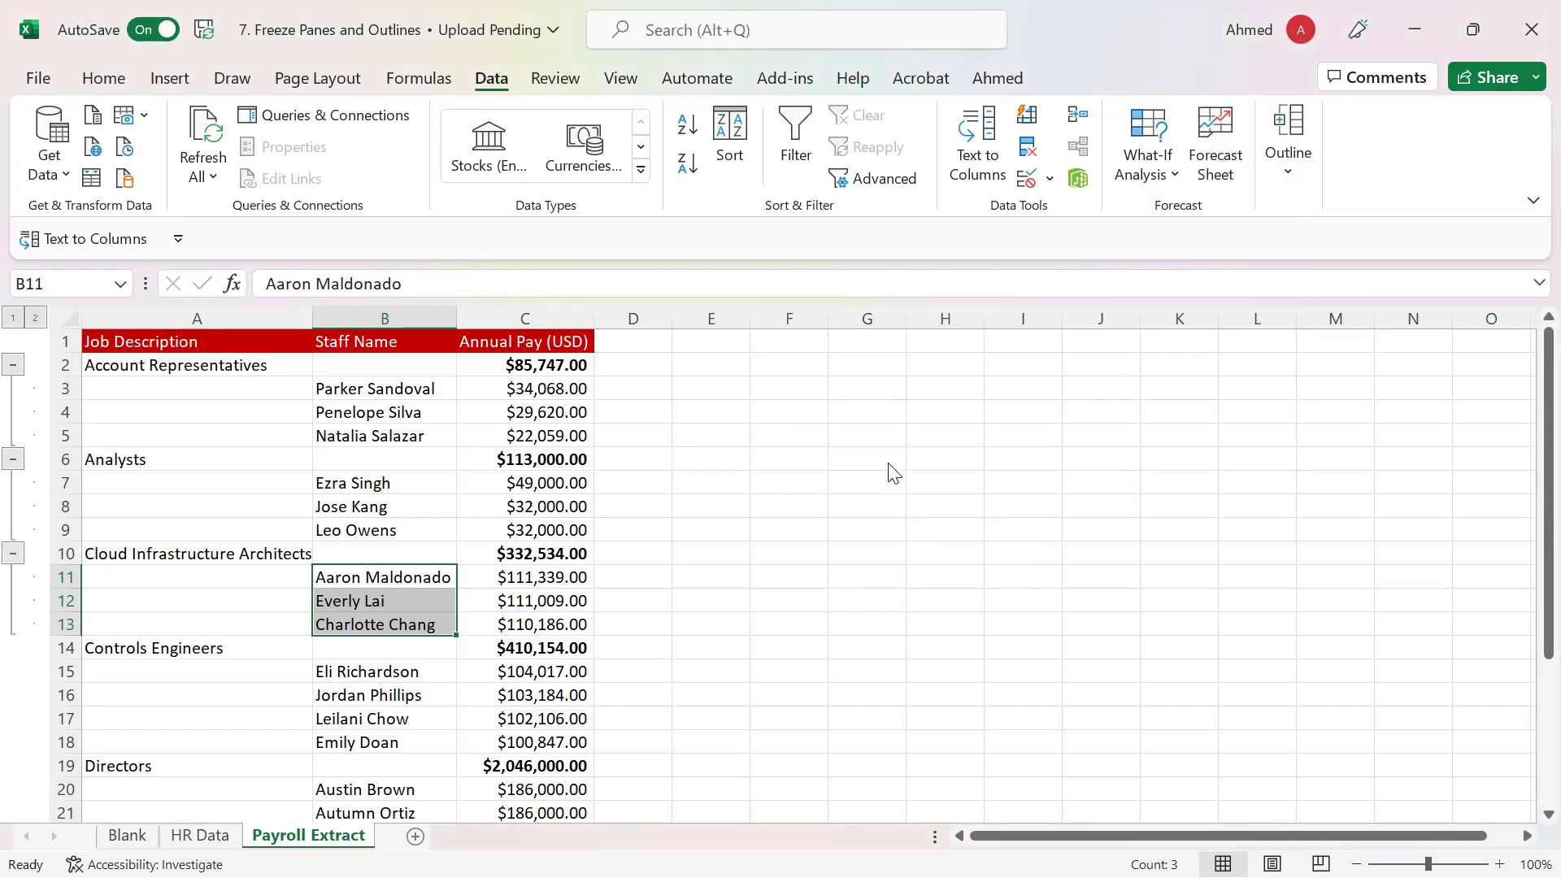
Group Controls Engineers rows 15–18 and Directors rows 20–30 as Rows
drag(1549, 355, 1548, 403)
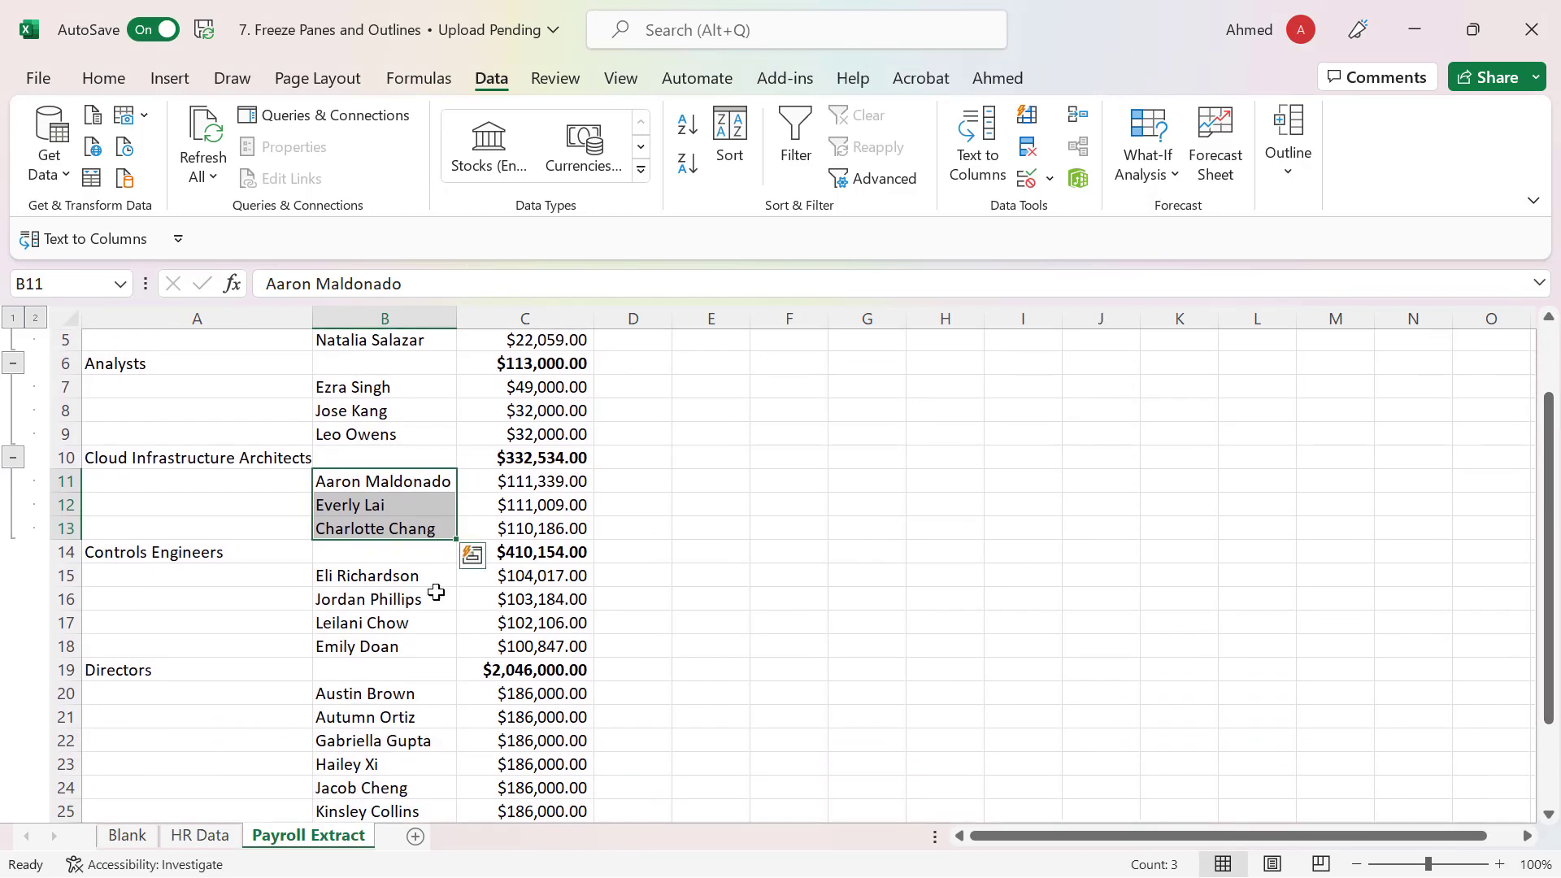
drag(342, 574, 347, 642)
click(1280, 179)
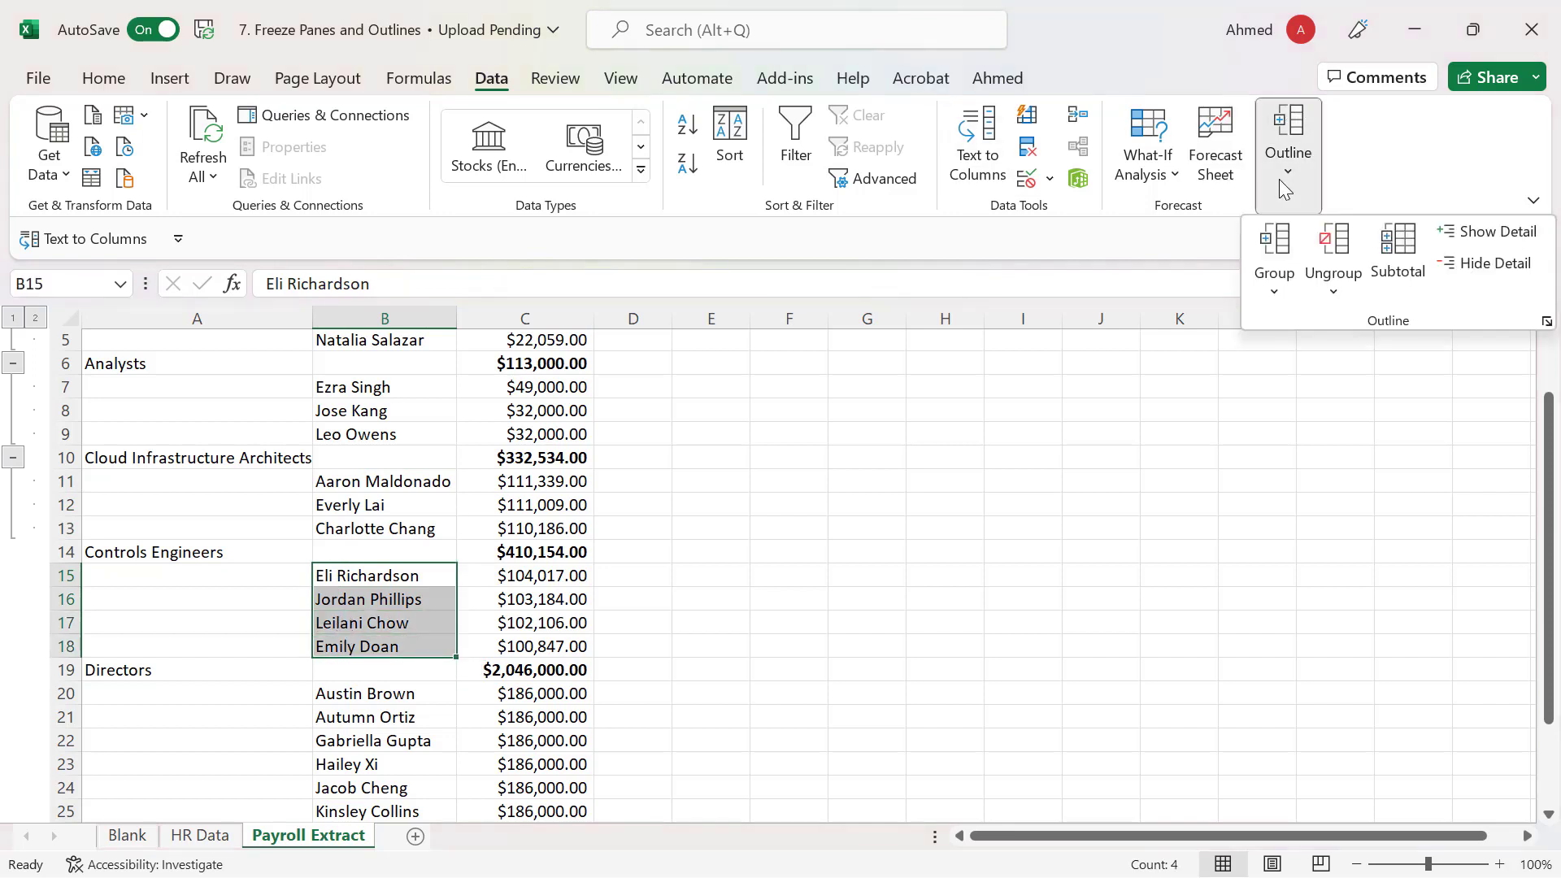
click(1277, 295)
click(1311, 328)
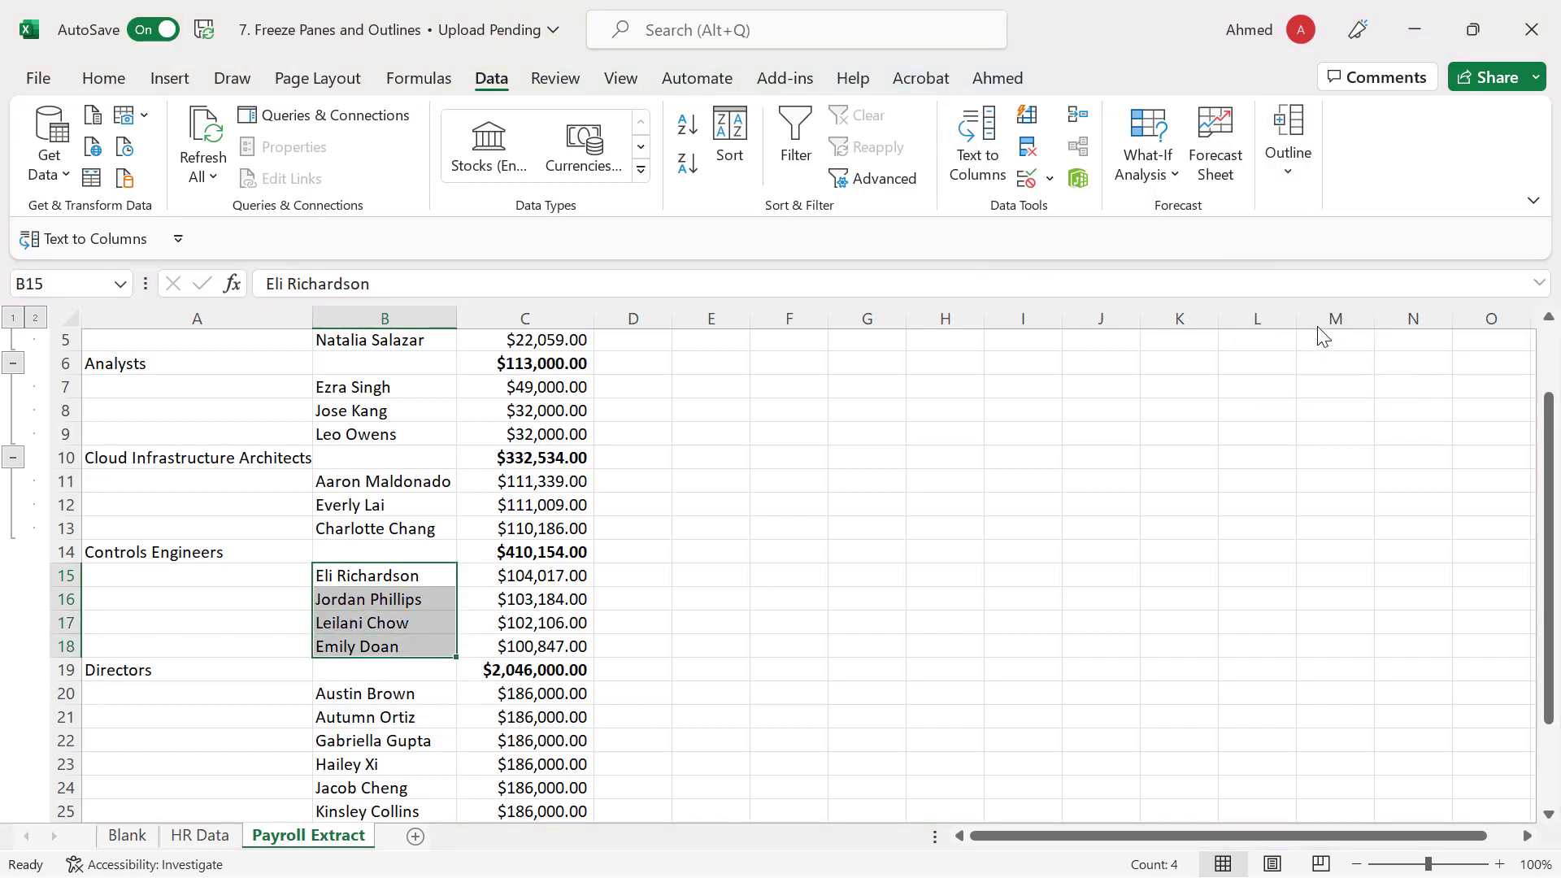
click(882, 467)
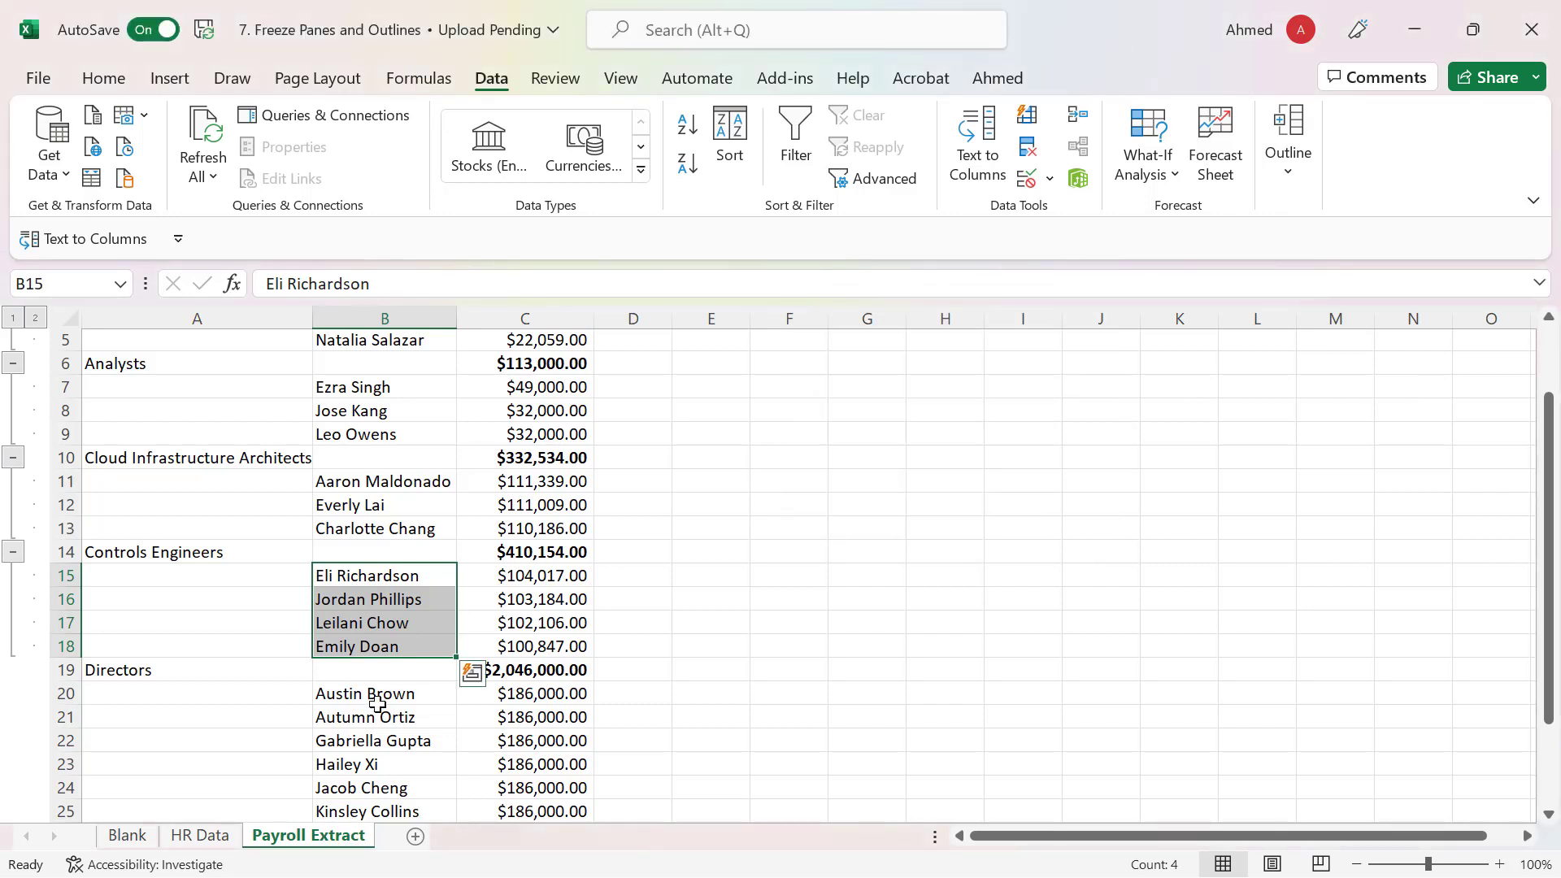
drag(354, 704, 357, 793)
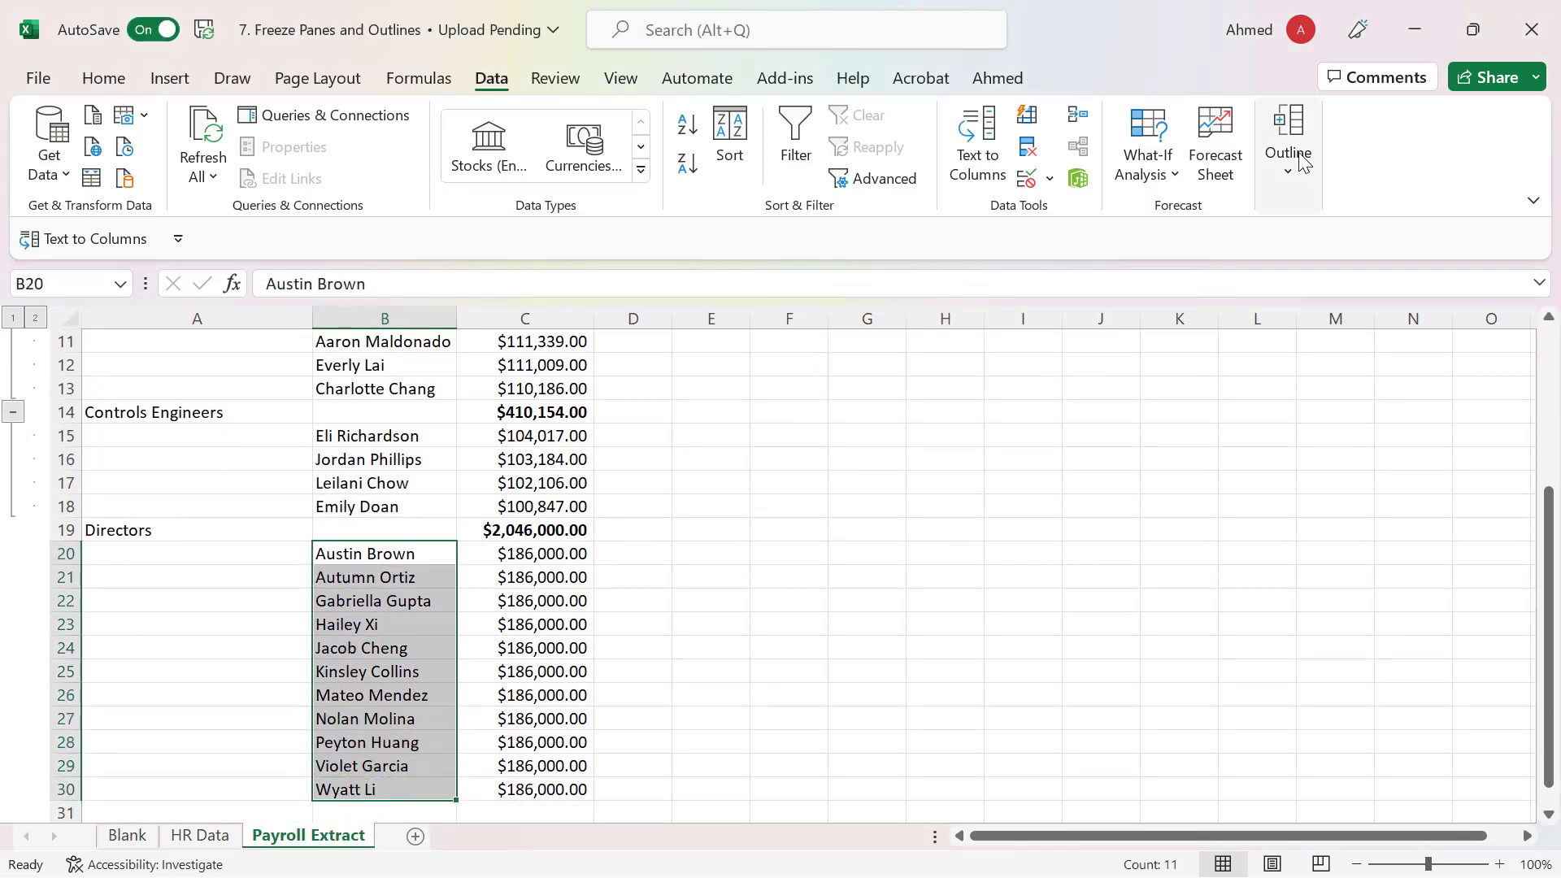
click(1286, 181)
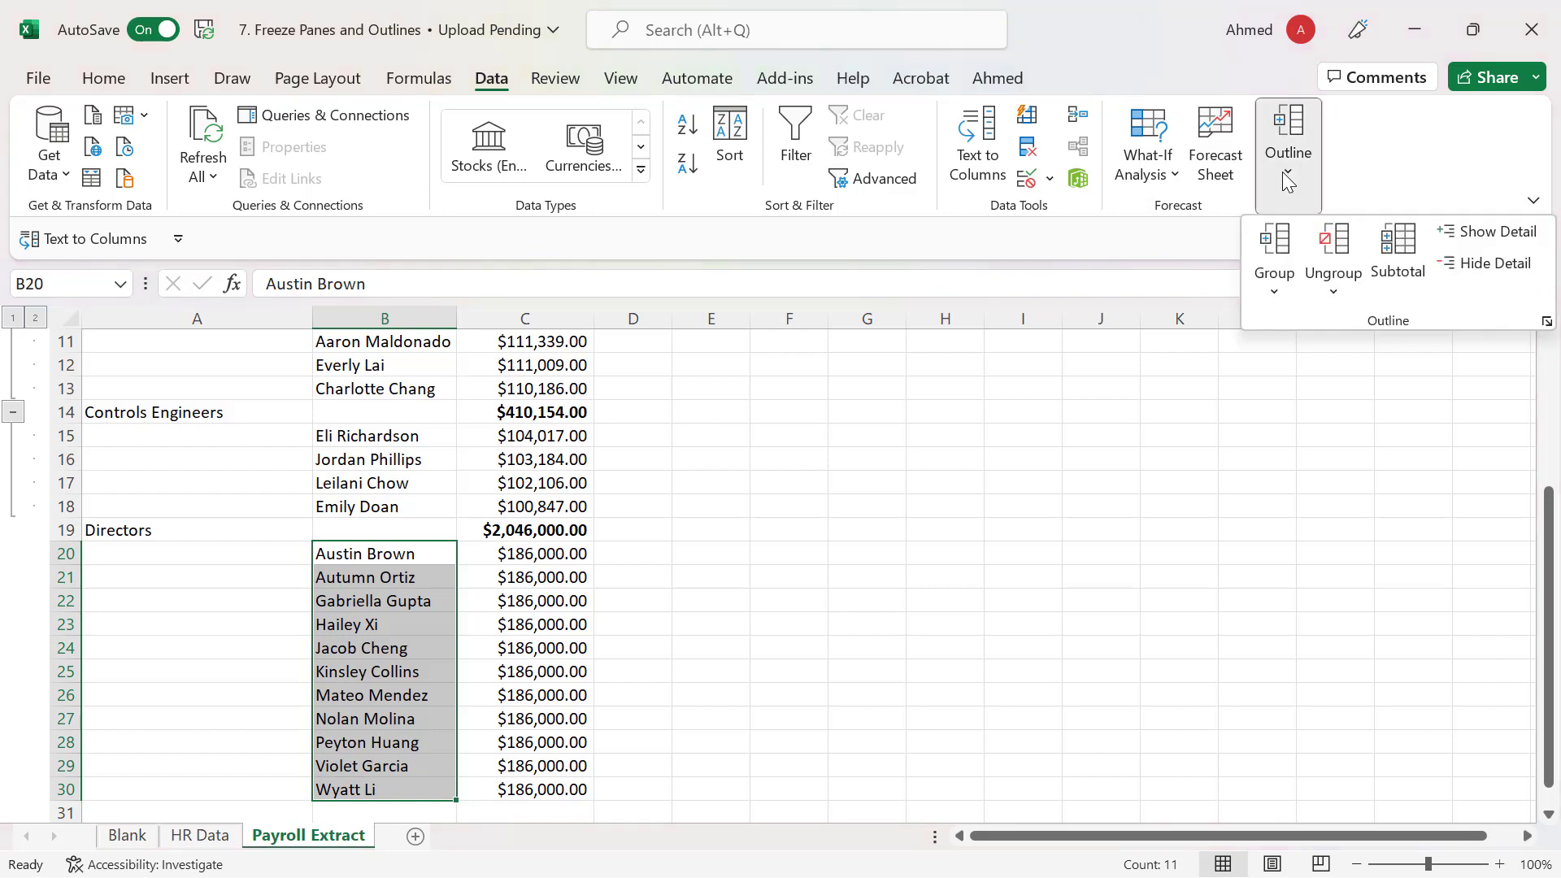
click(1275, 289)
click(1319, 329)
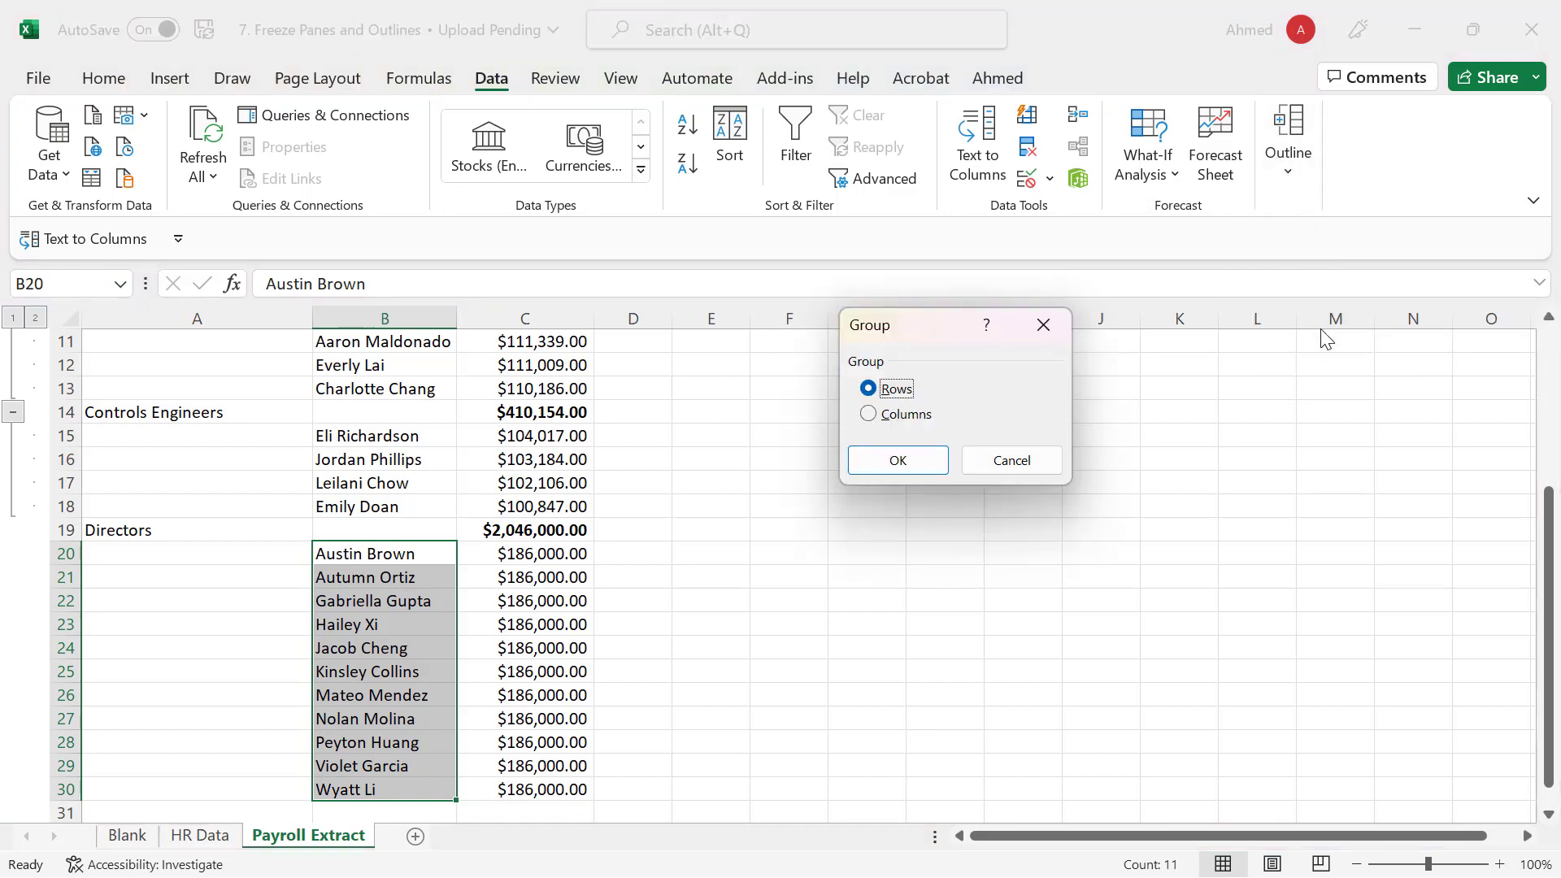
click(936, 460)
drag(1551, 527, 1551, 370)
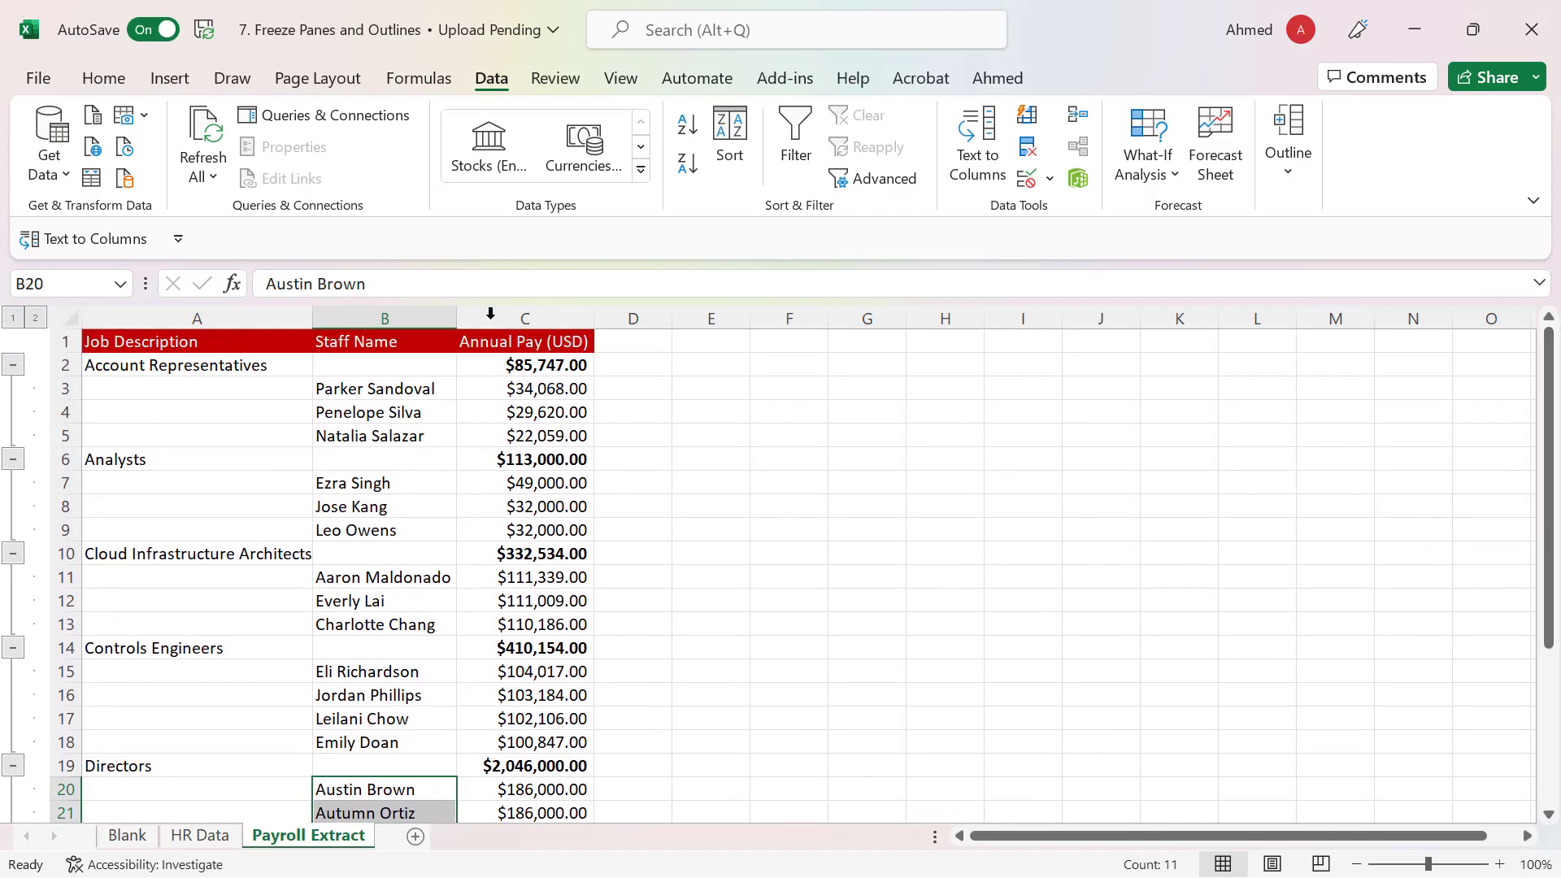
Collapse all five category groups, then re-expand only Analysts and Directors
click(12, 365)
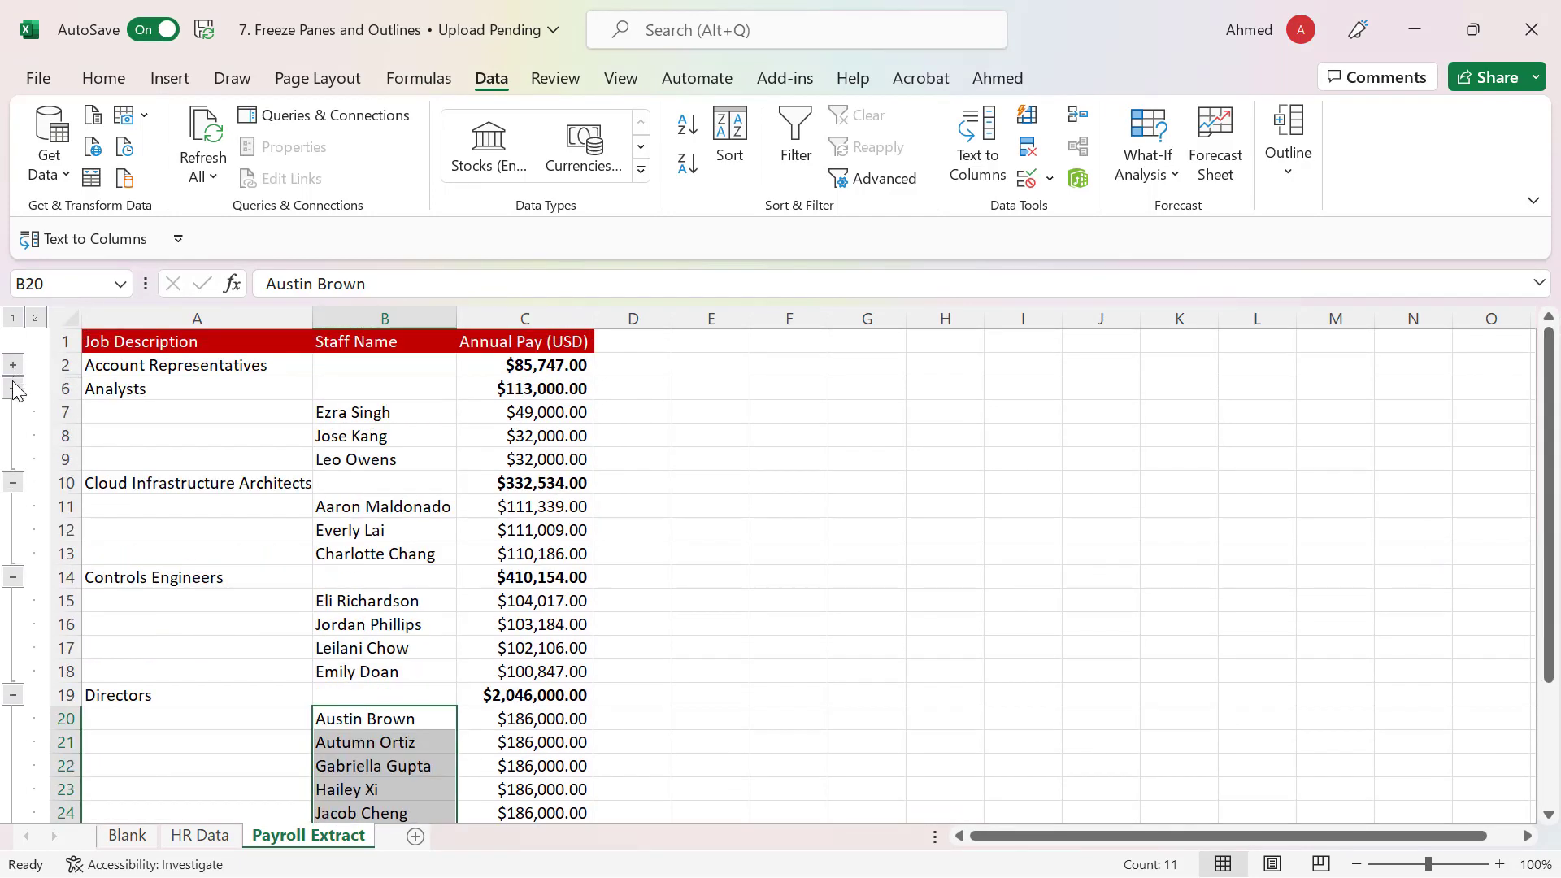
click(13, 390)
click(13, 412)
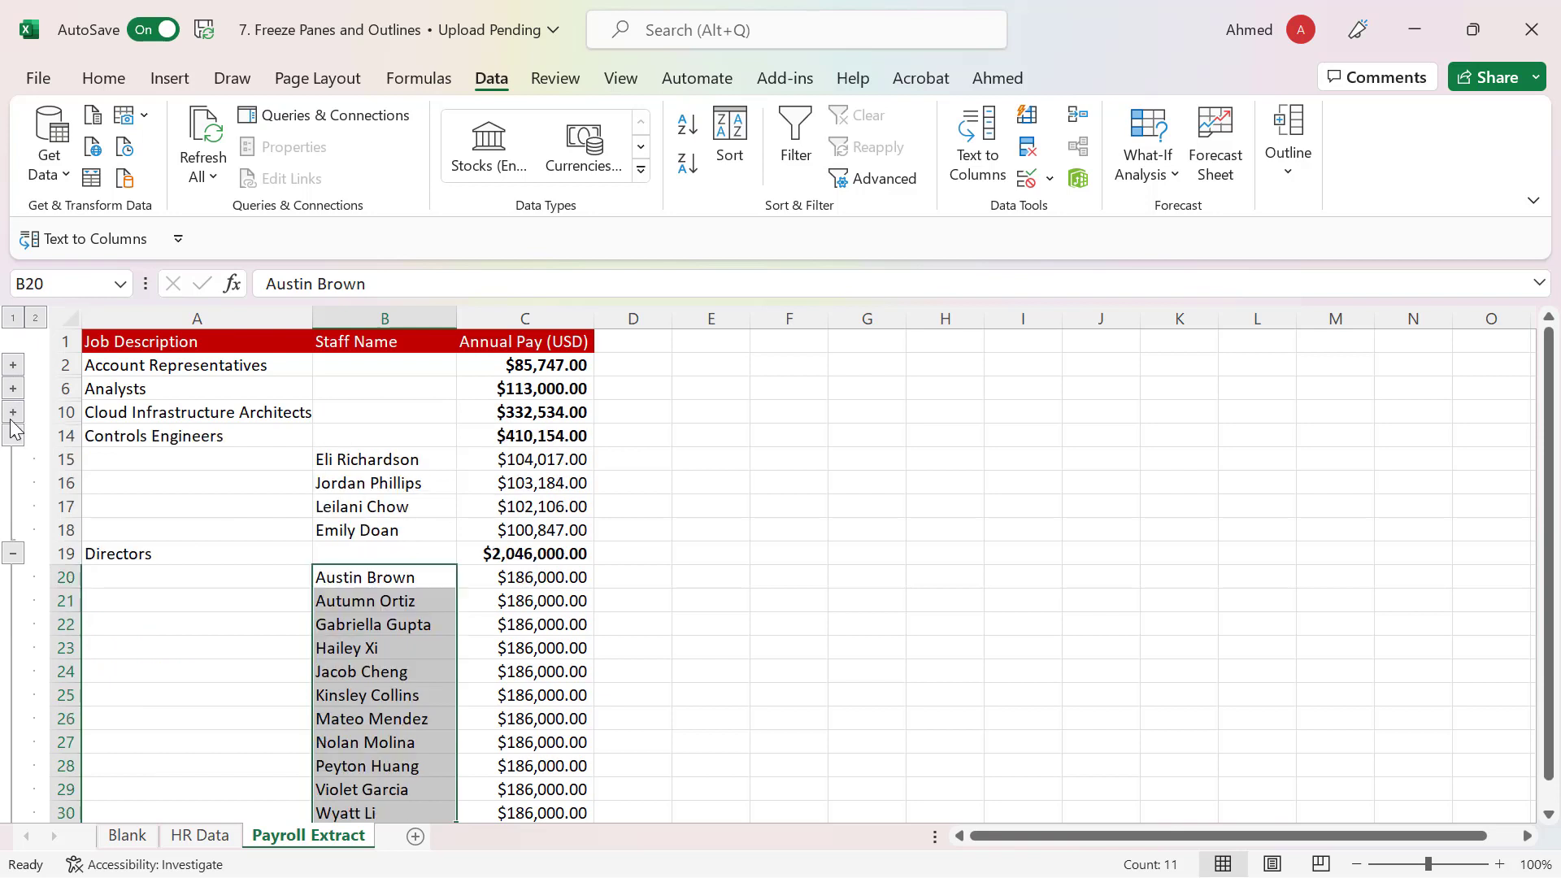
click(13, 437)
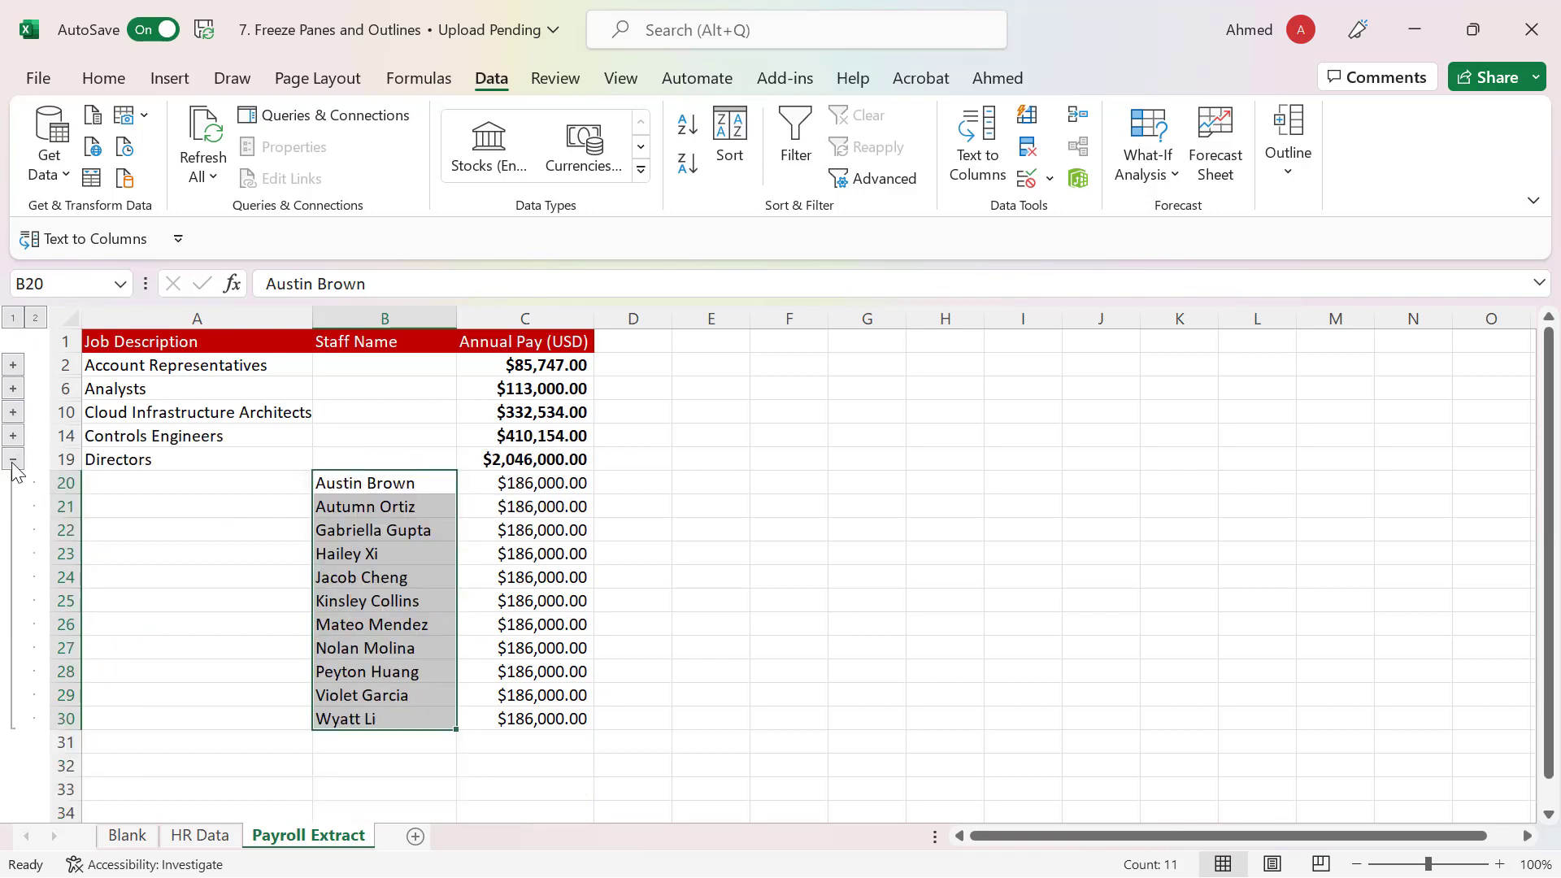
click(13, 460)
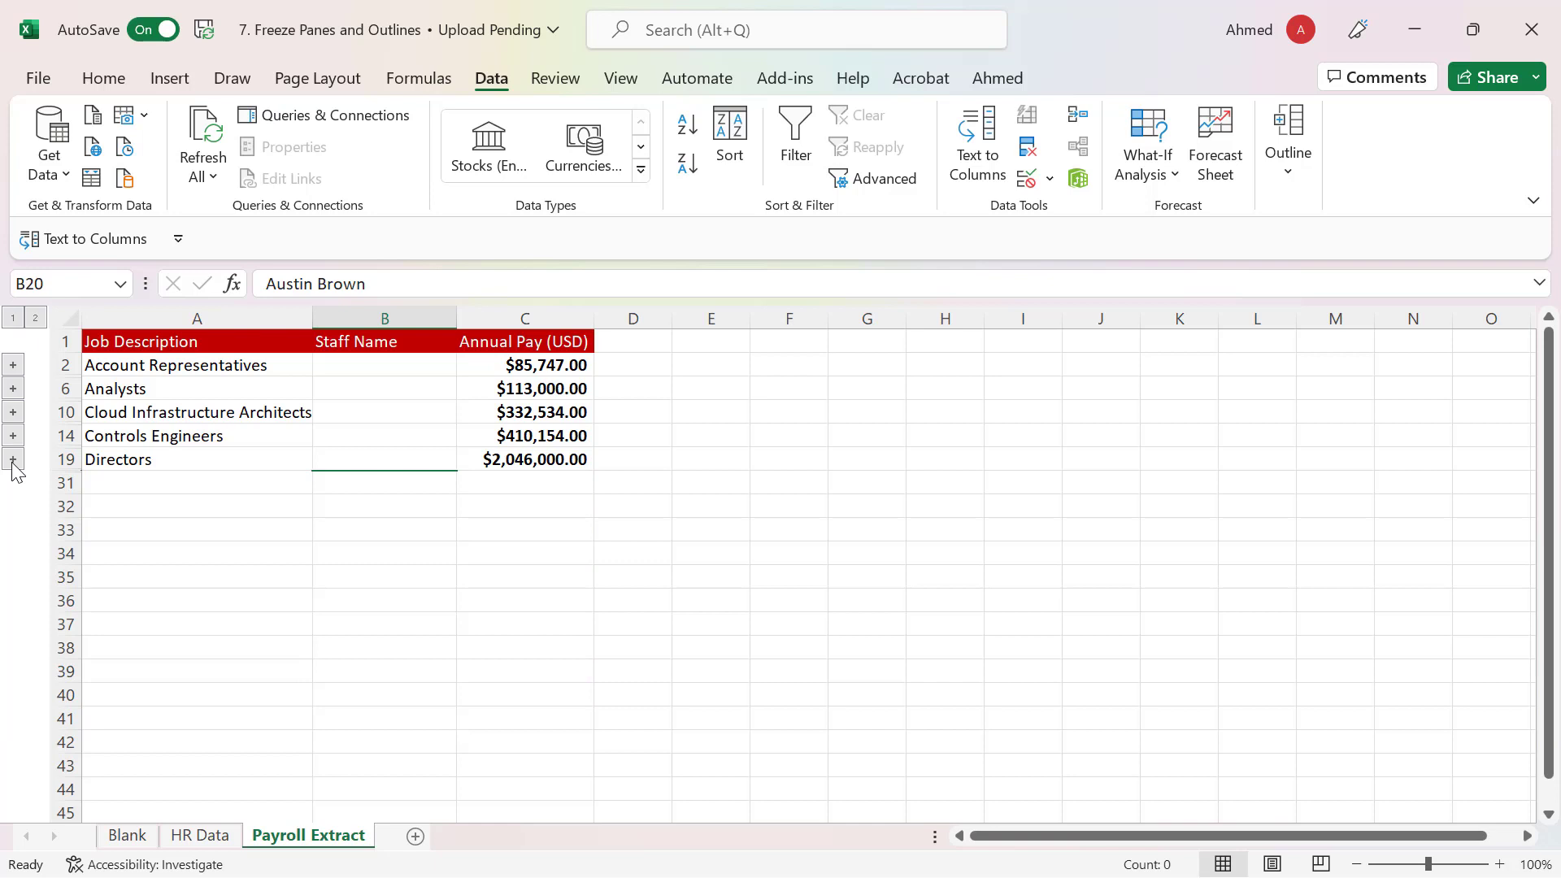
click(13, 390)
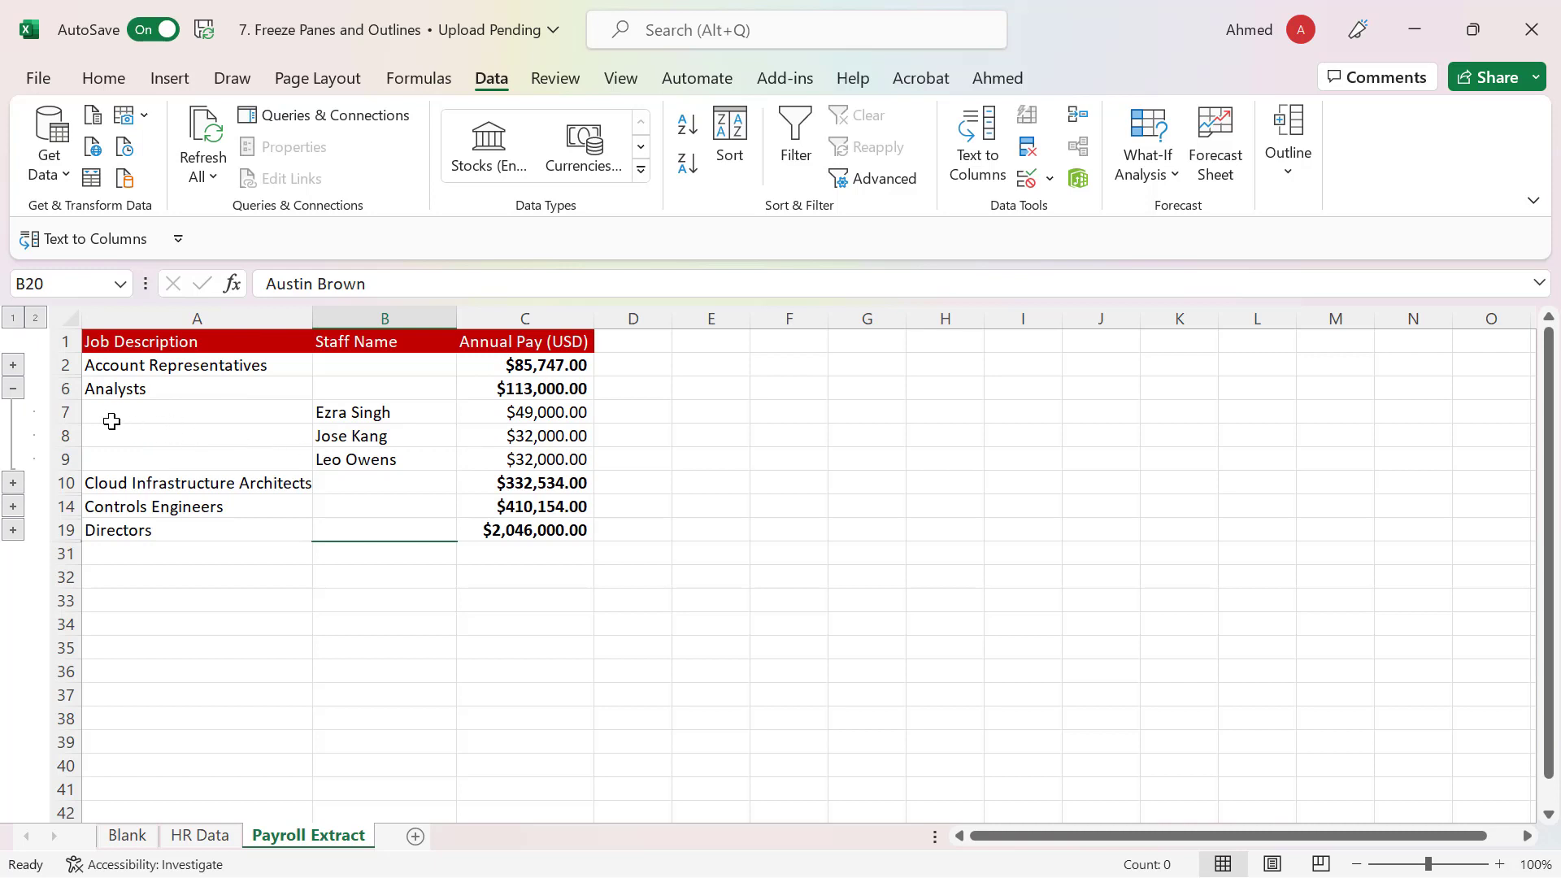
click(13, 530)
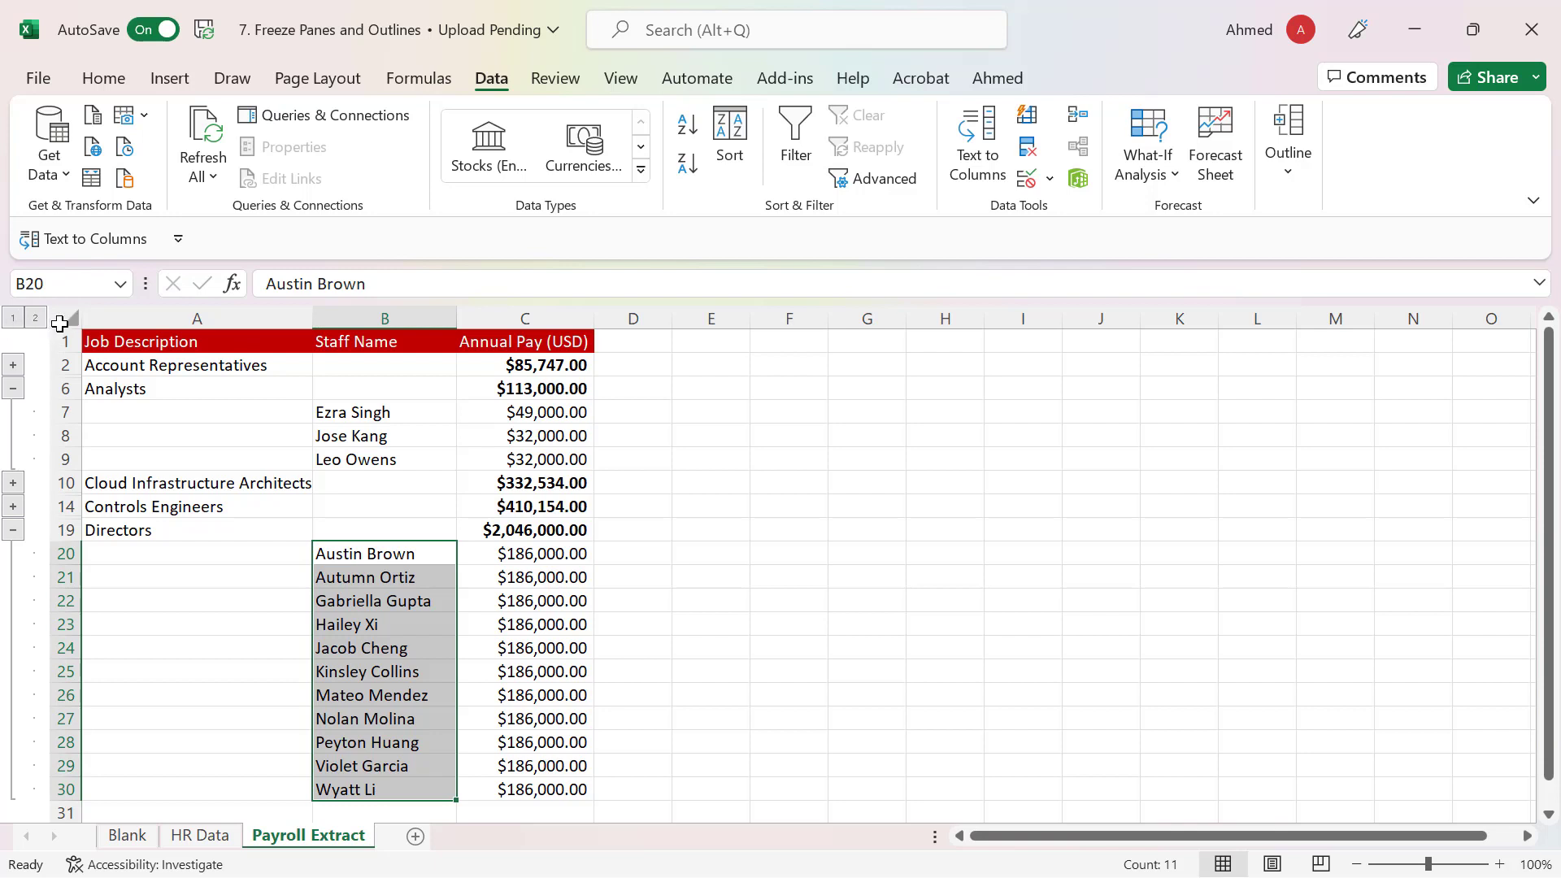
Switch the outline to level 1 for totals only, then level 2 to show all staff
click(131, 367)
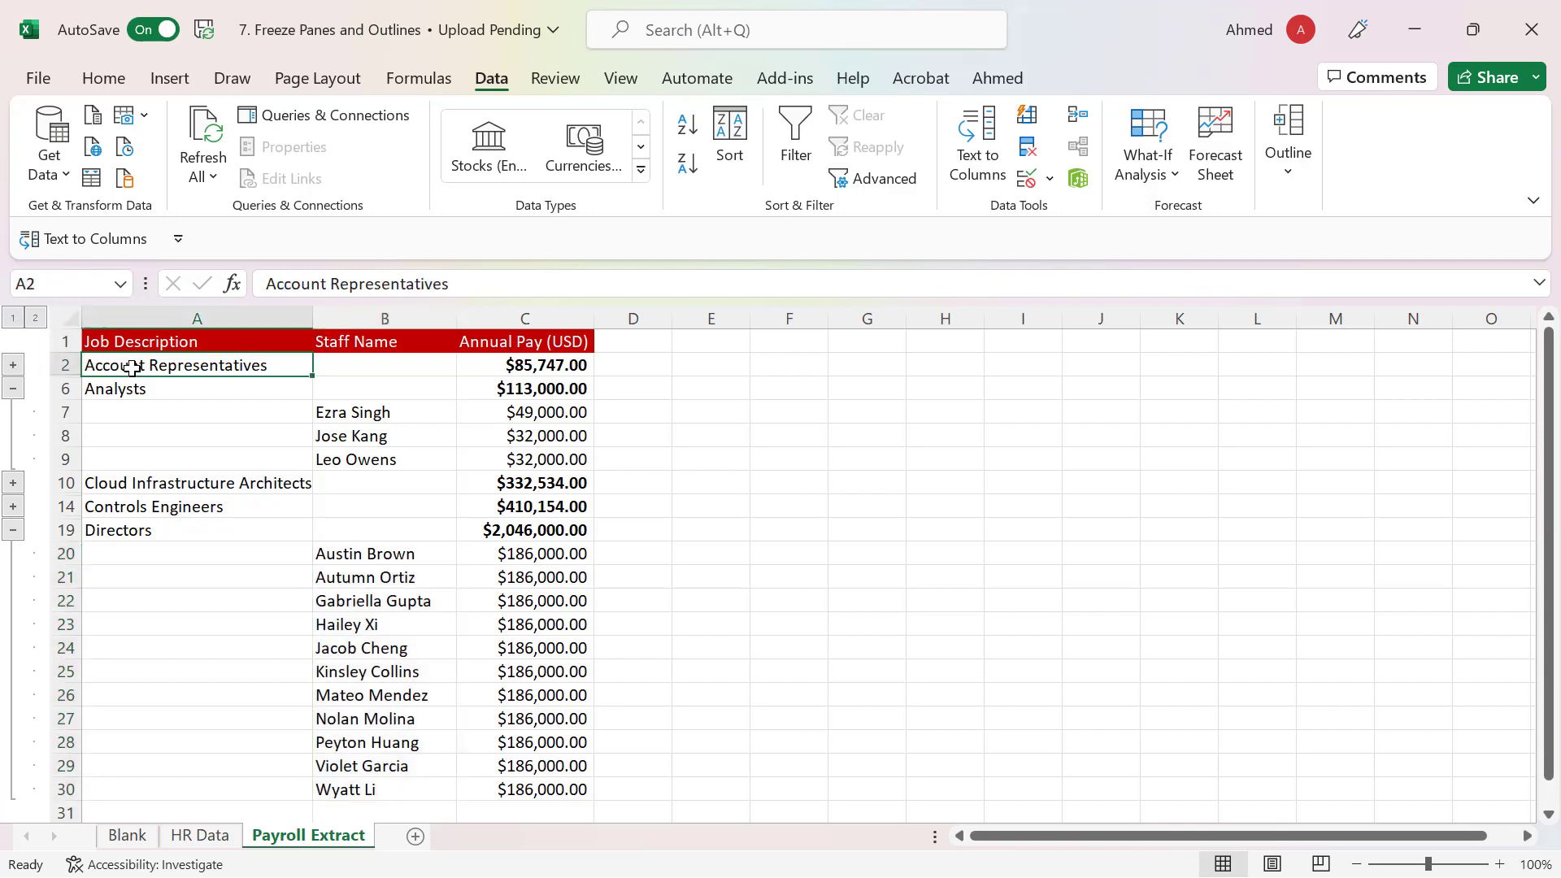
click(359, 416)
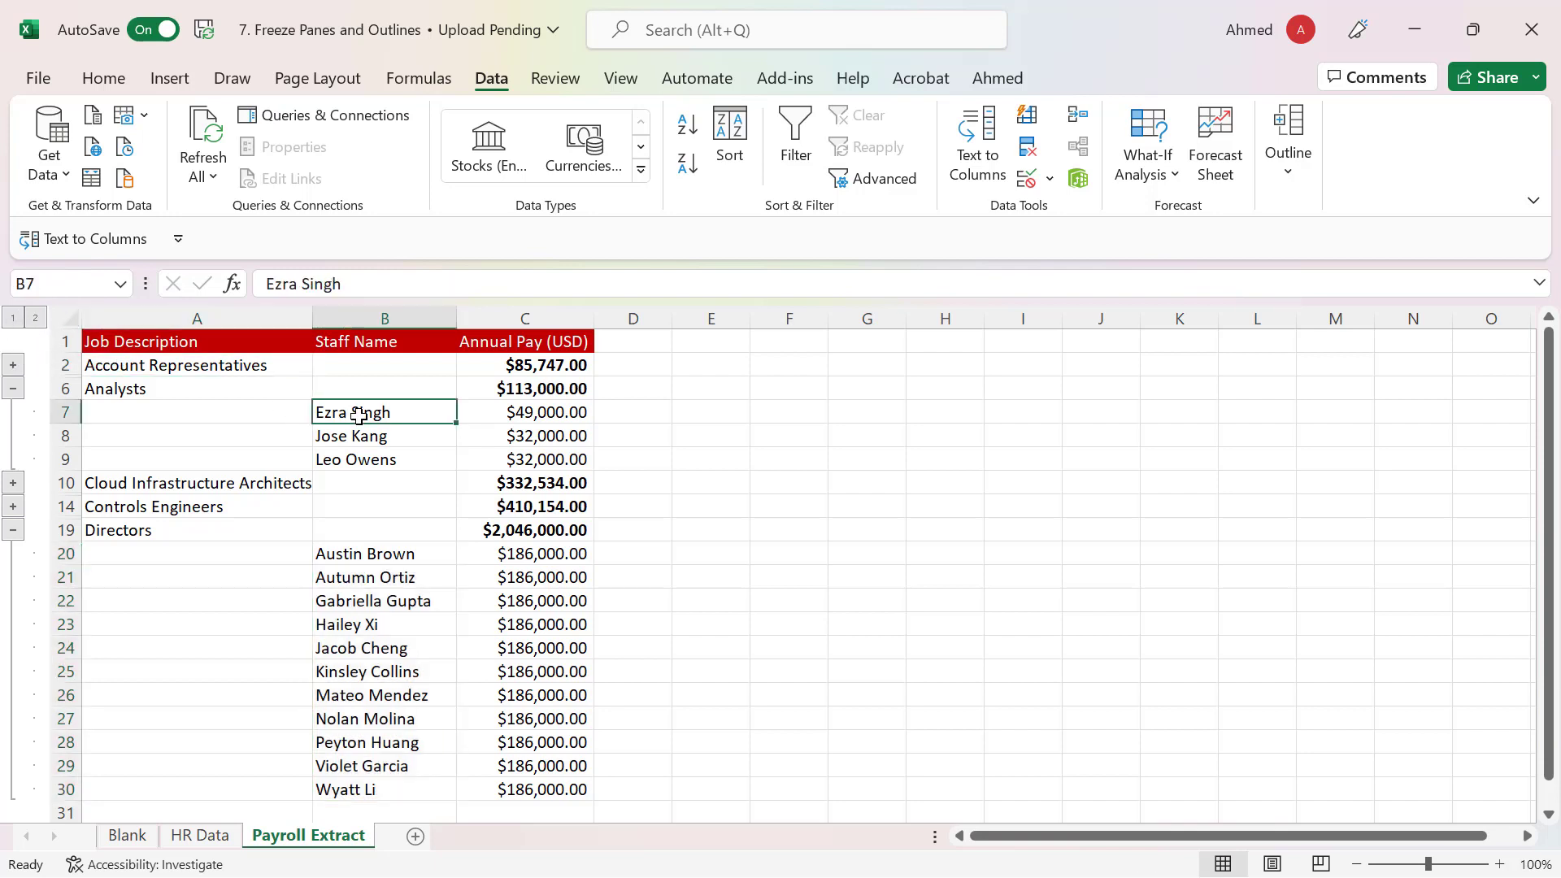
click(128, 366)
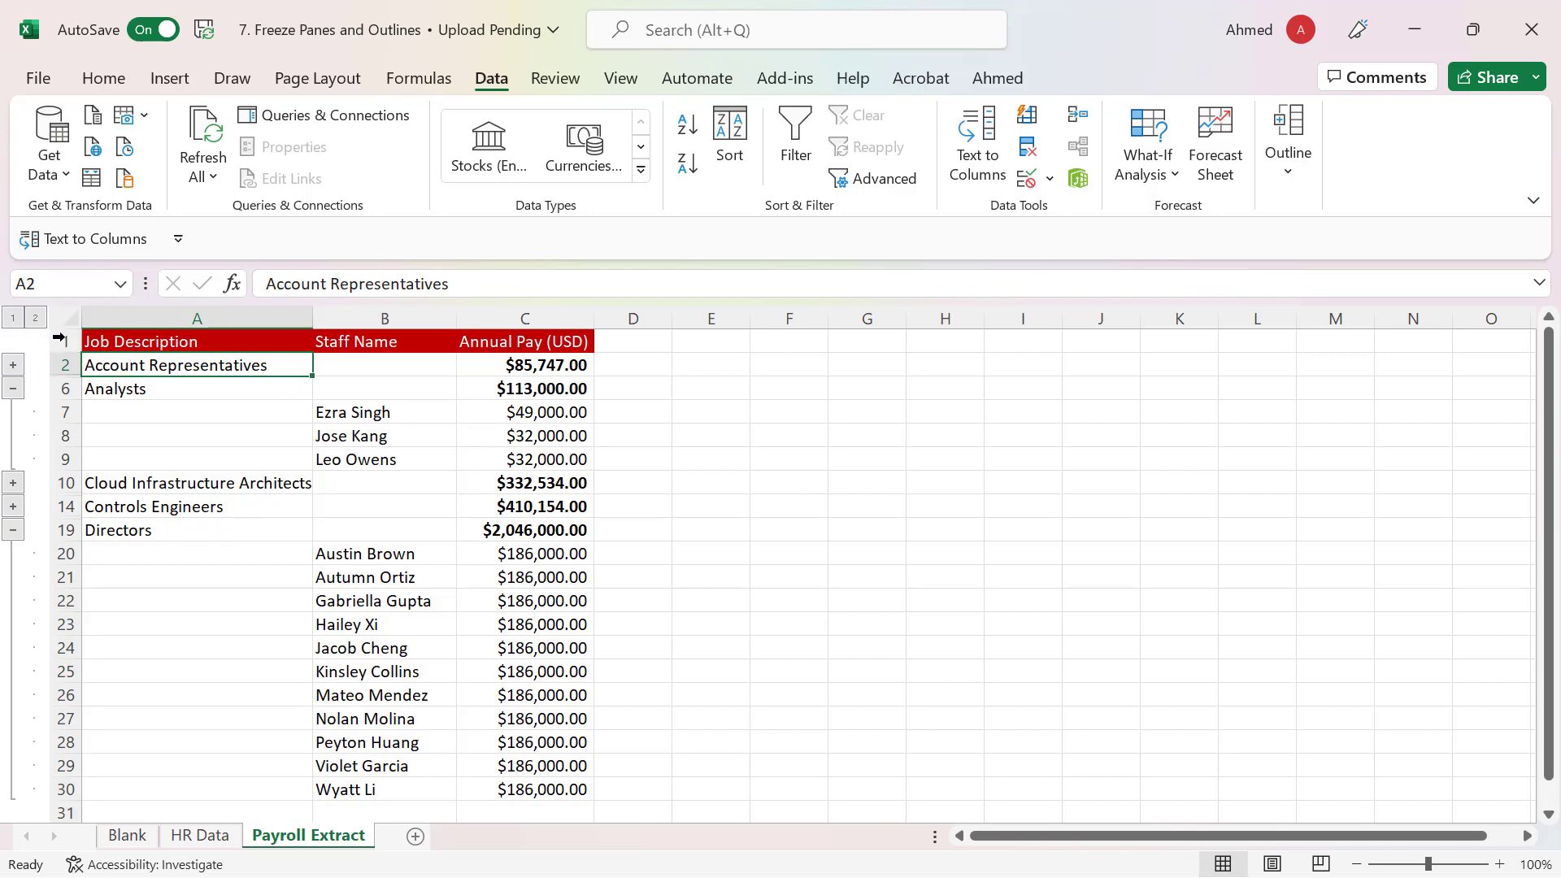
click(12, 319)
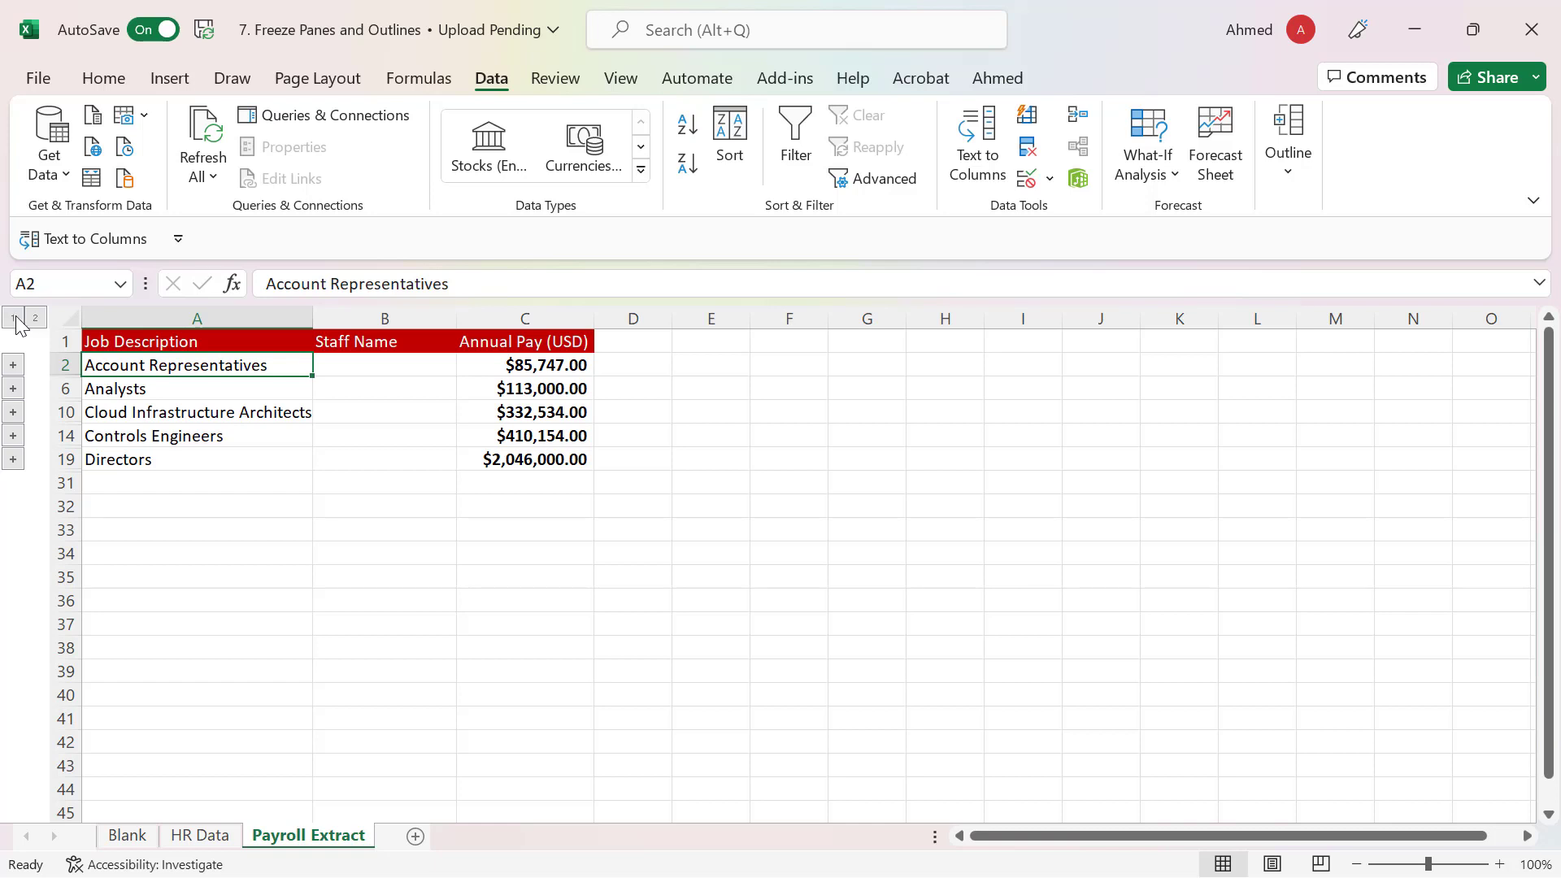
click(35, 318)
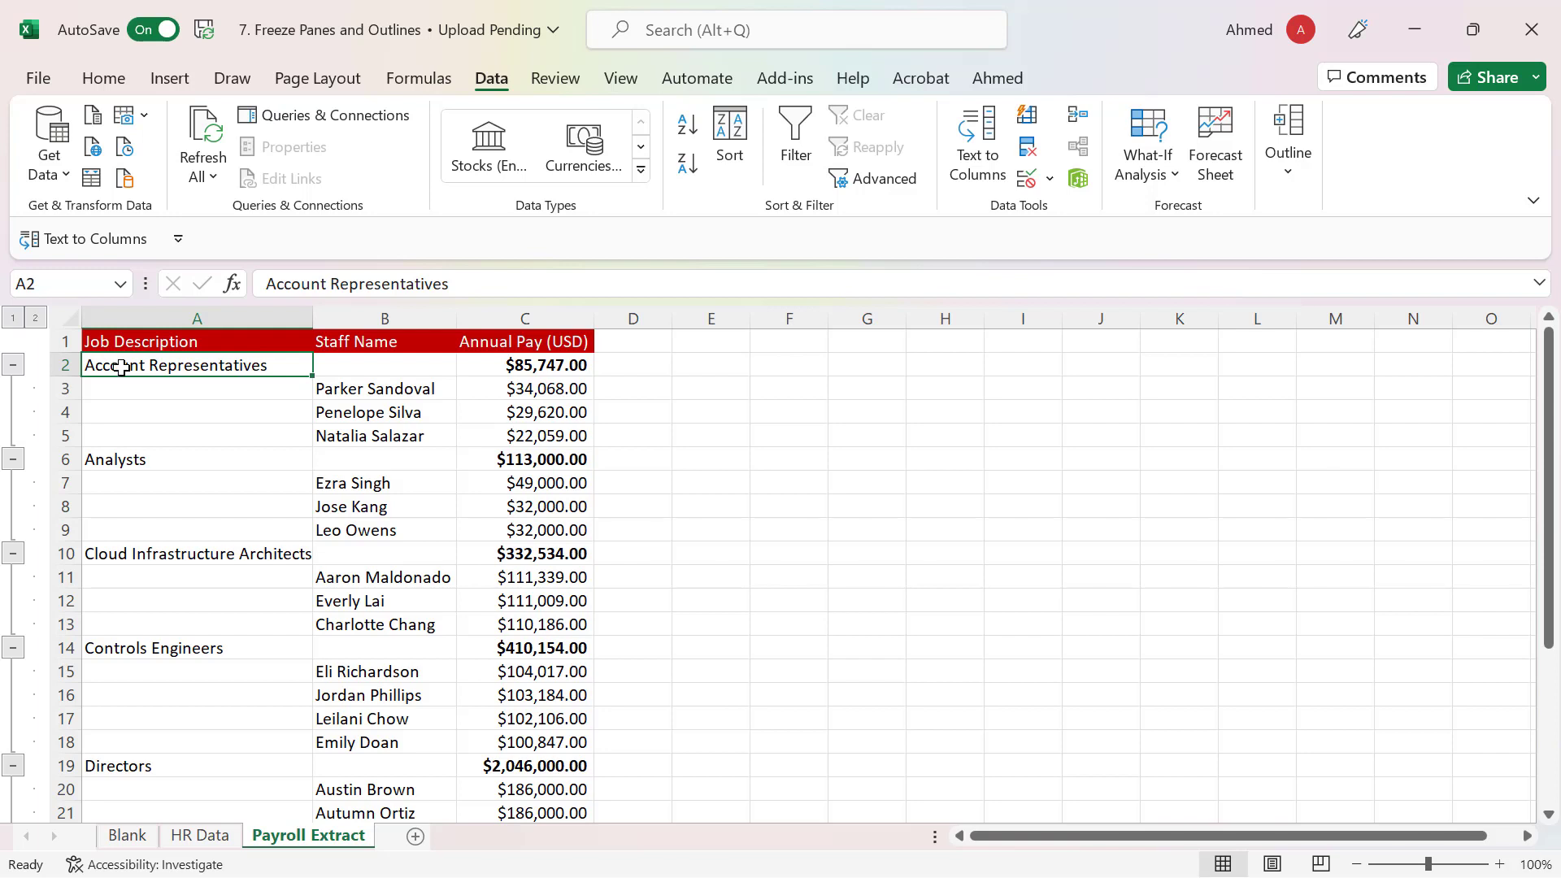
click(383, 319)
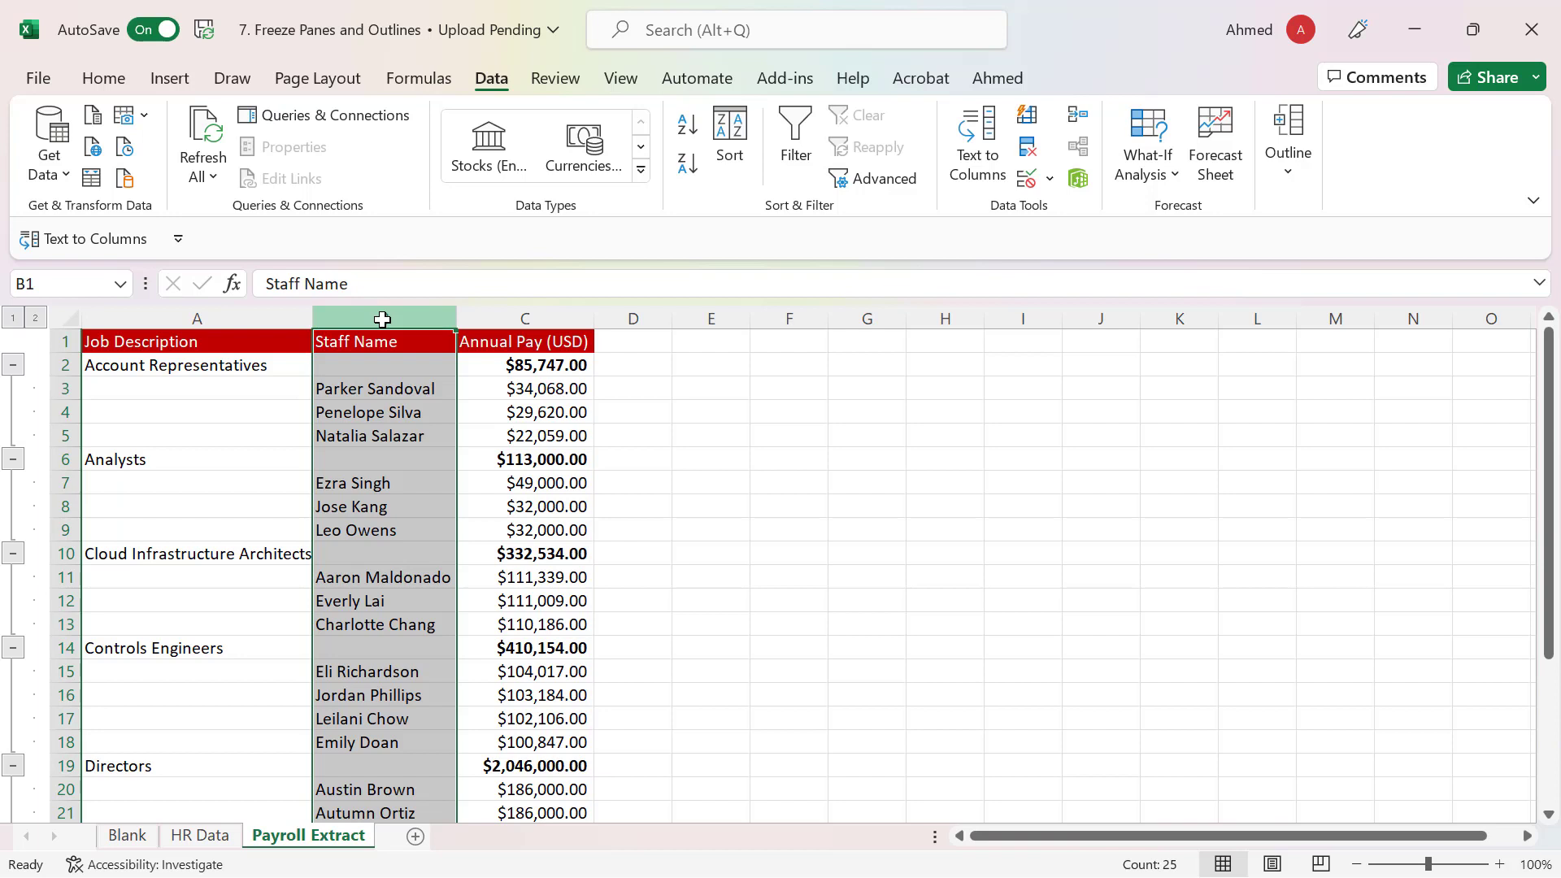
click(151, 384)
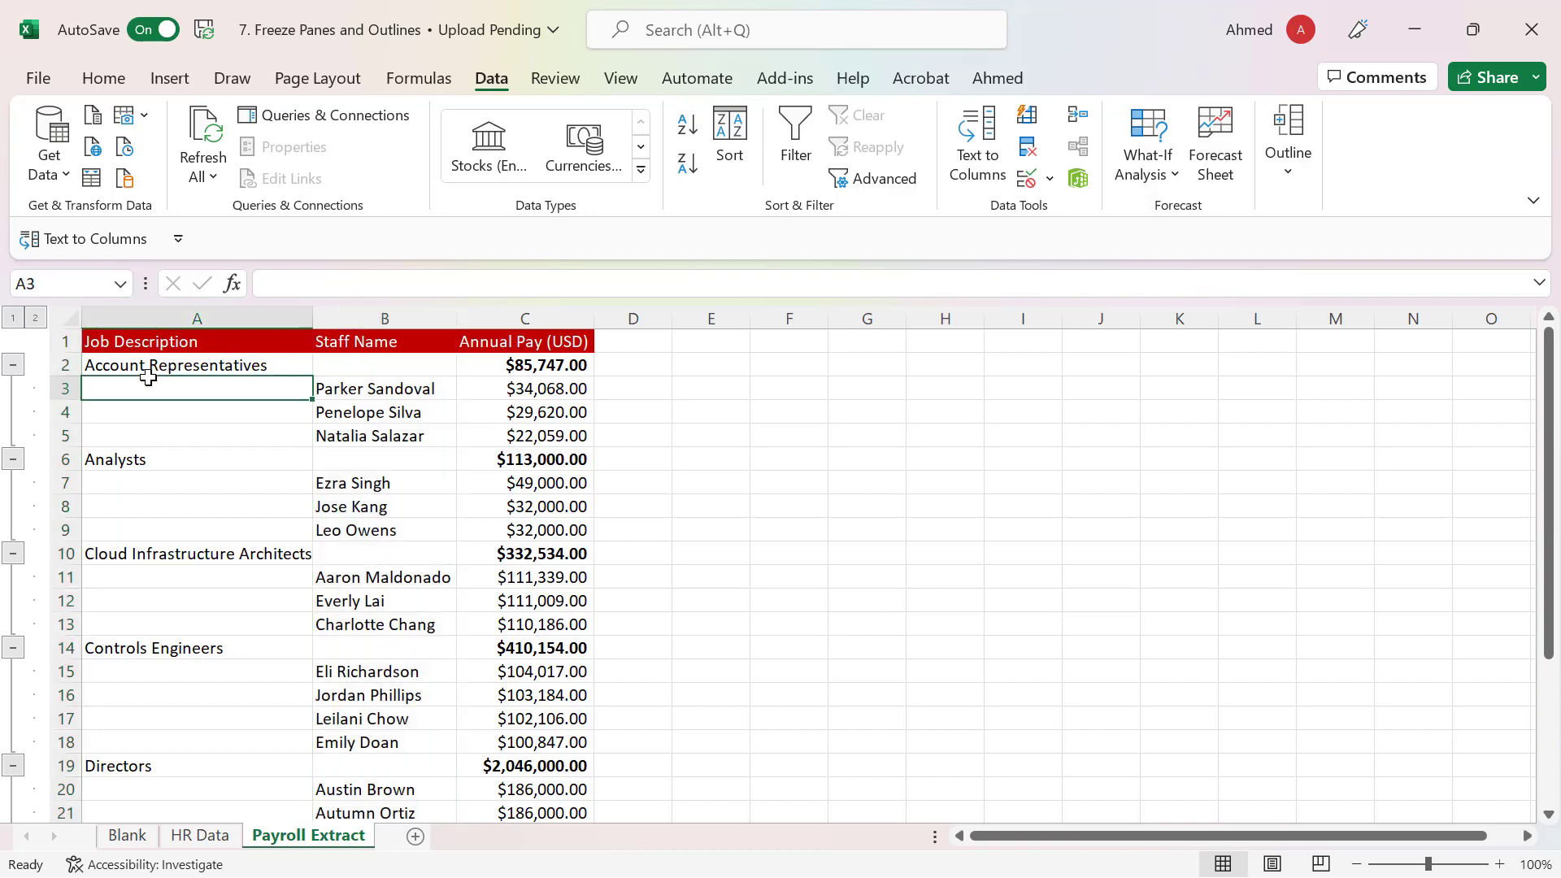
click(119, 364)
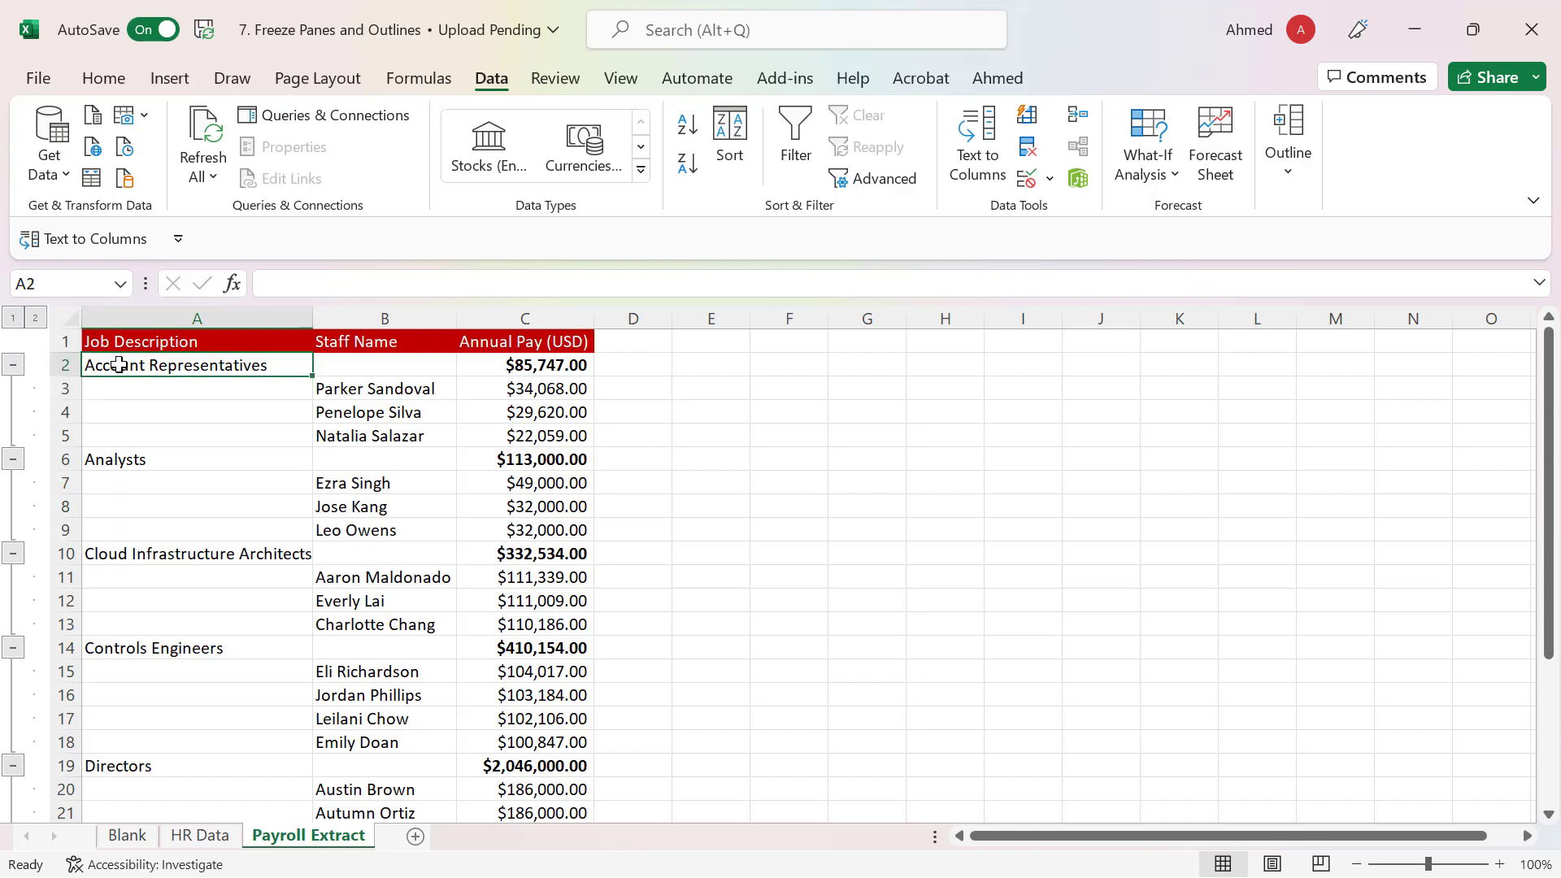
click(351, 394)
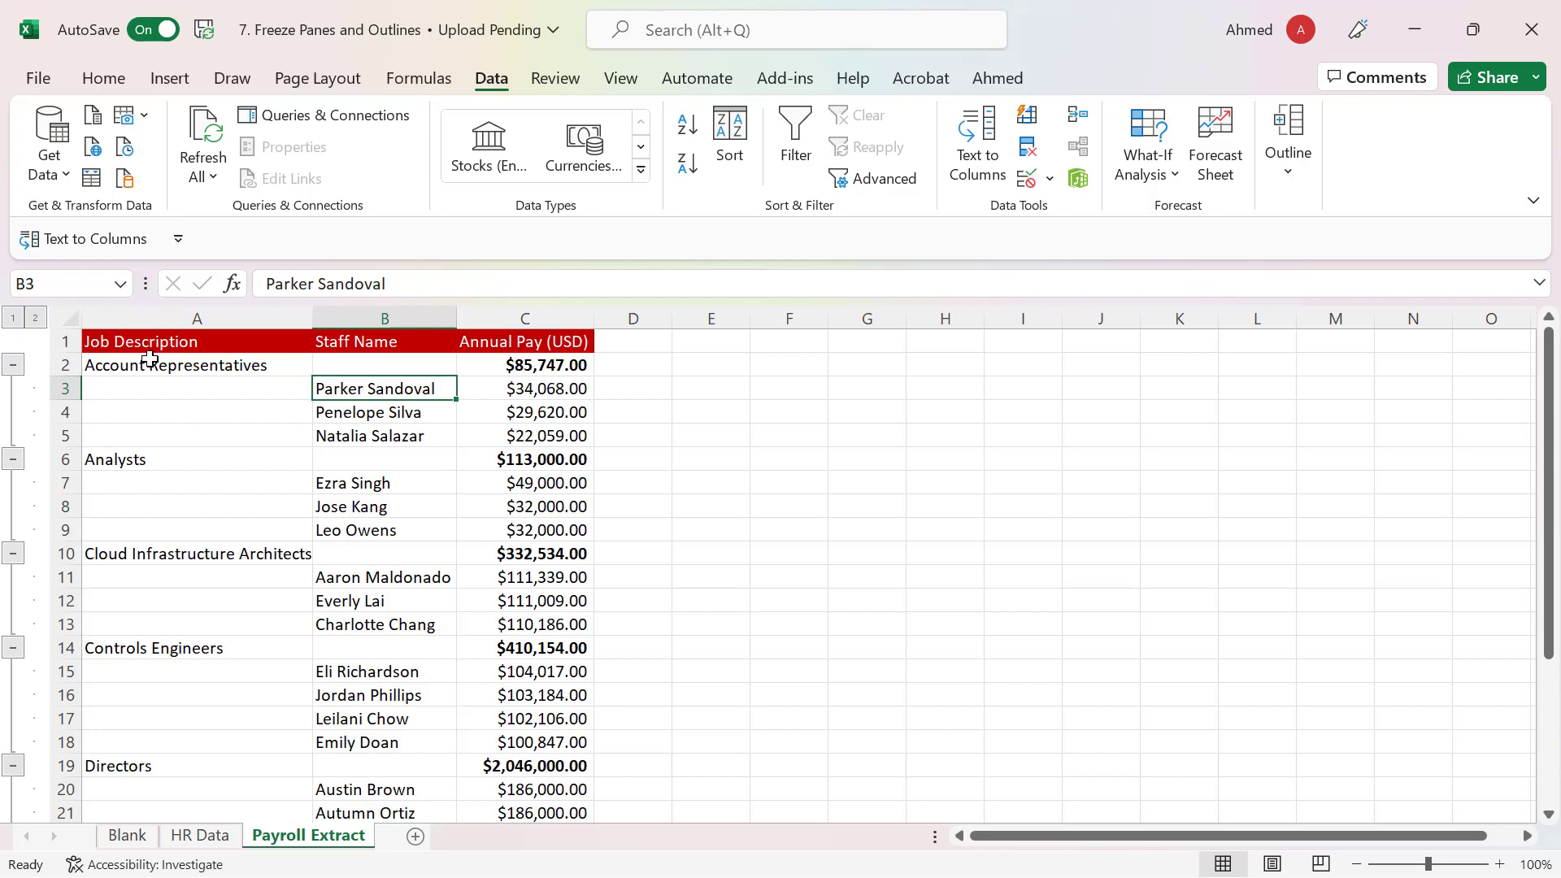
click(115, 342)
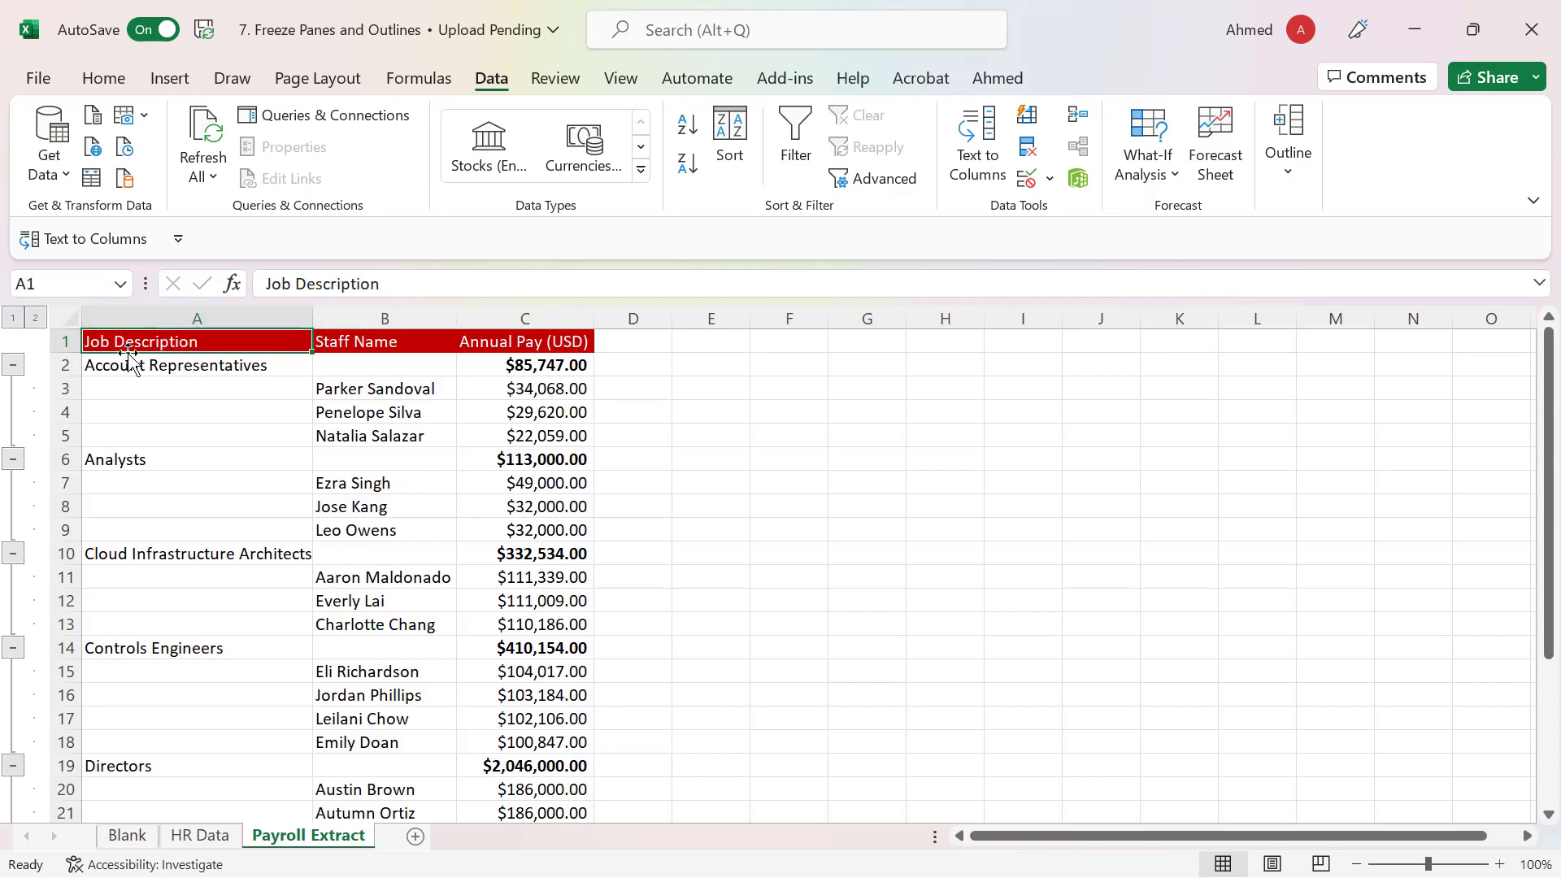
click(103, 367)
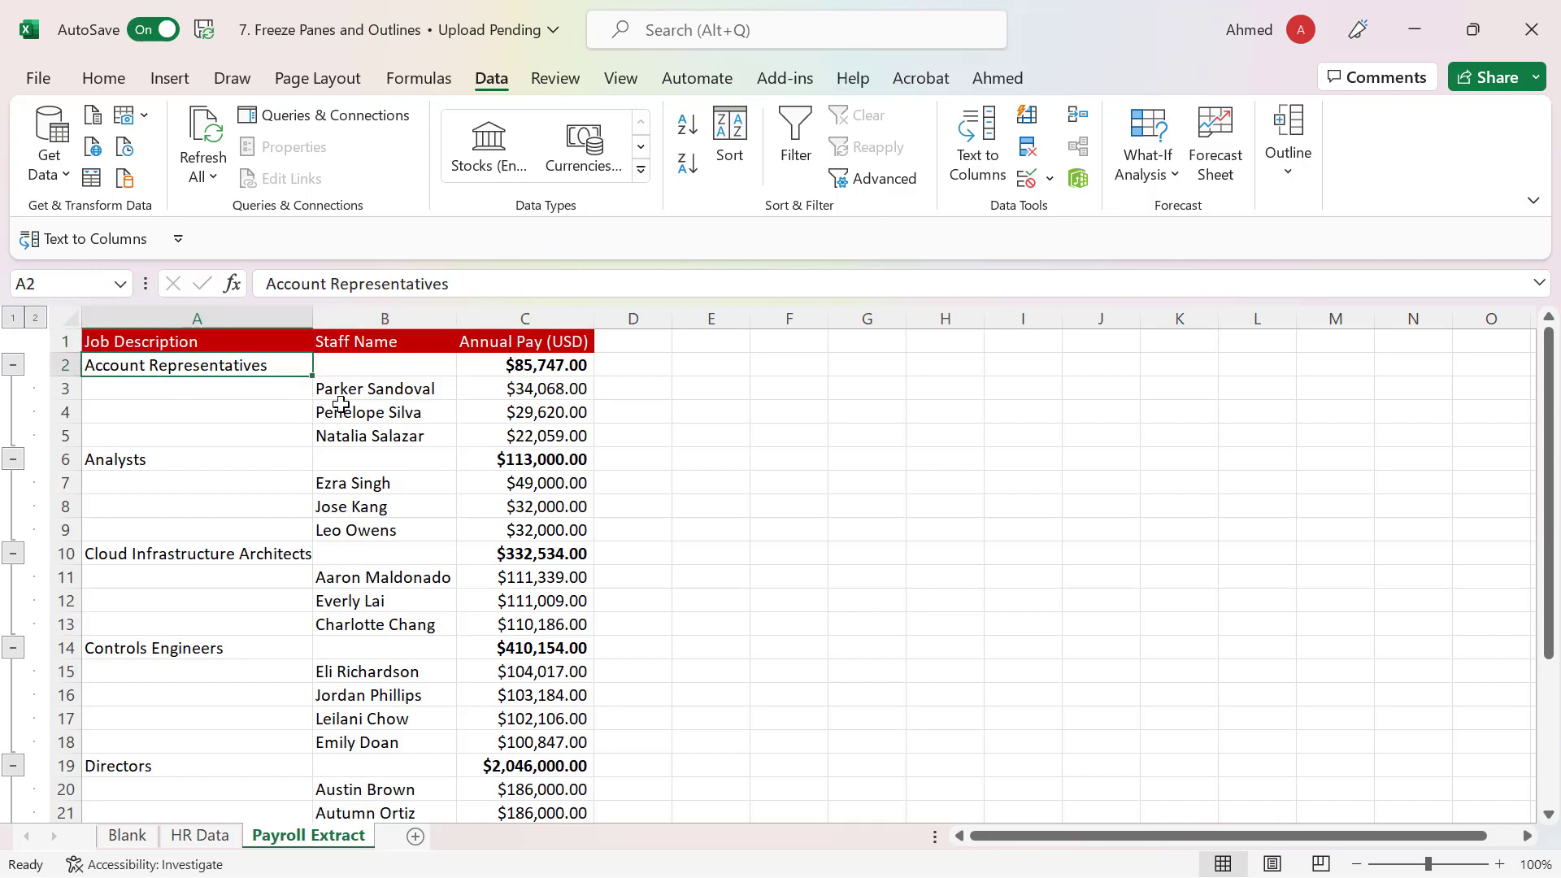
Ungroup Account Representatives rows B3:B5 as Rows via the Ungroup dialog
drag(369, 388, 372, 431)
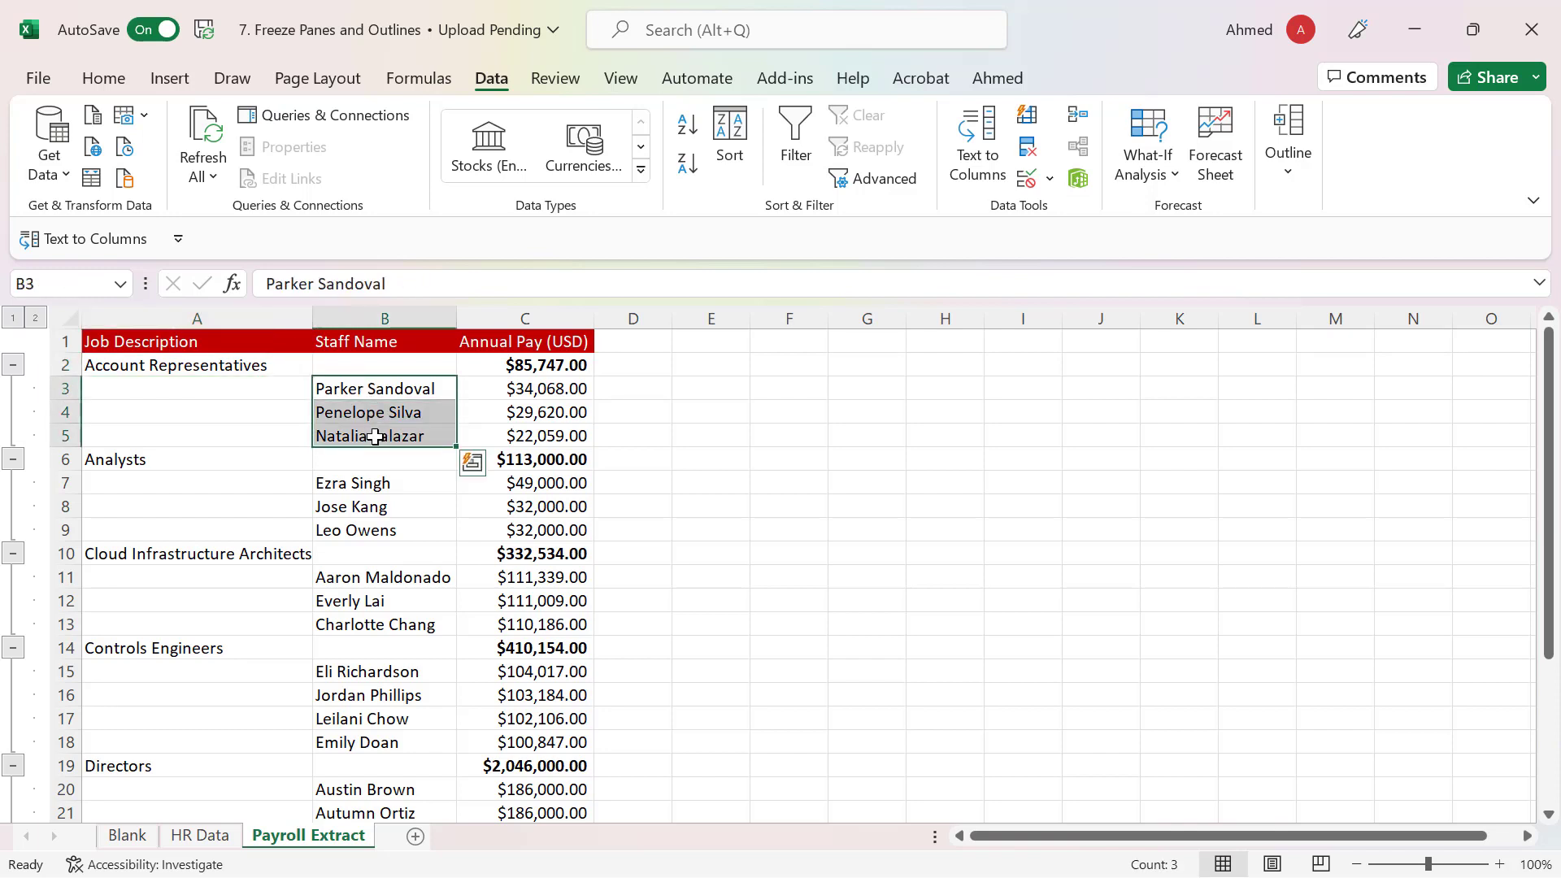
click(1283, 176)
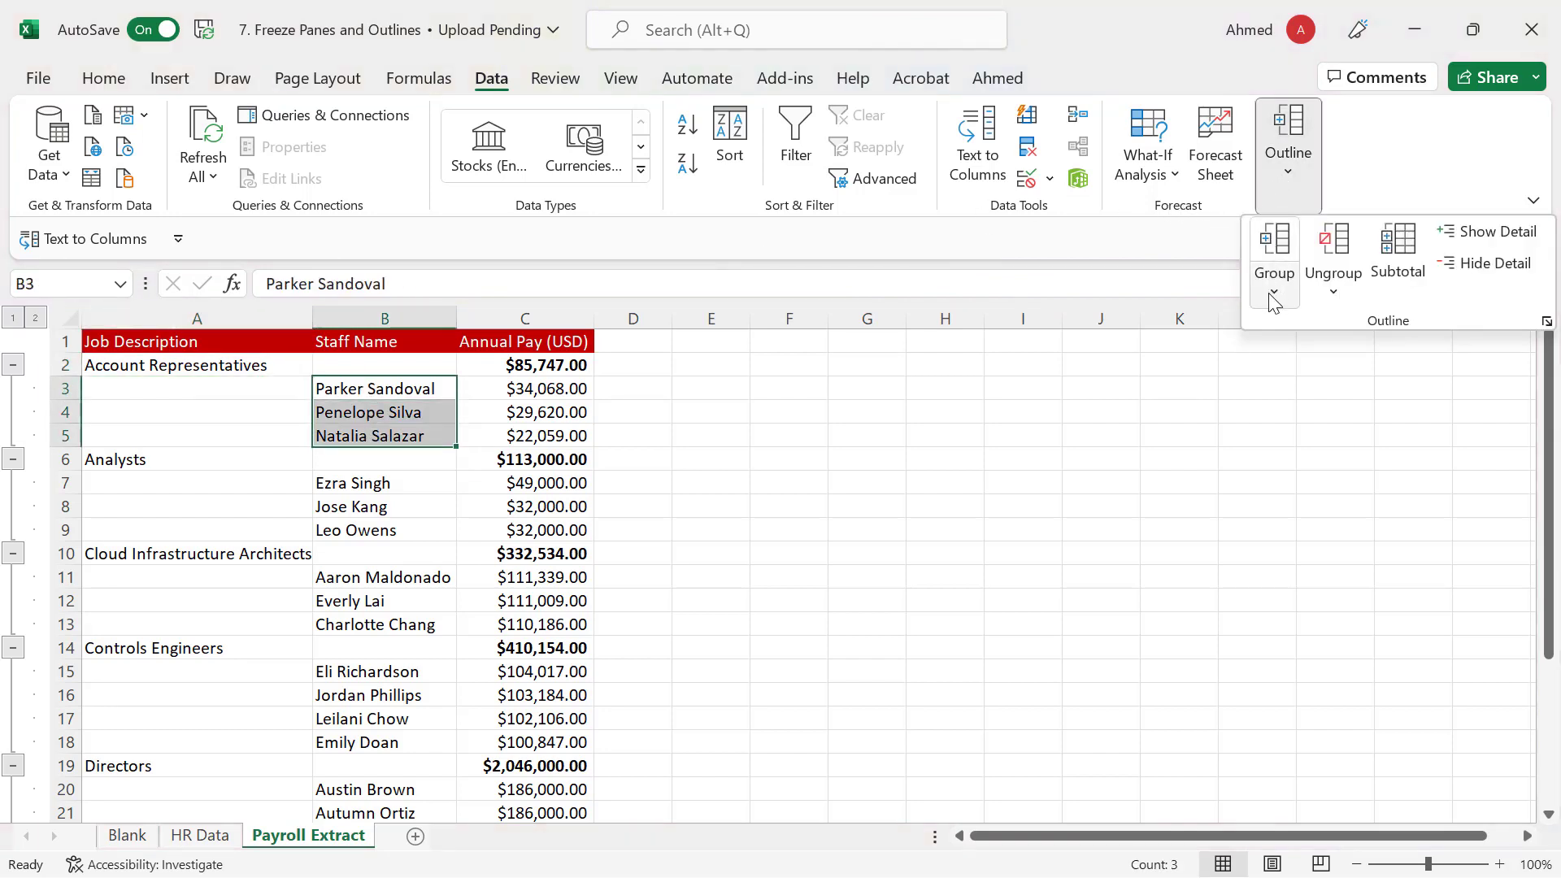
click(1334, 294)
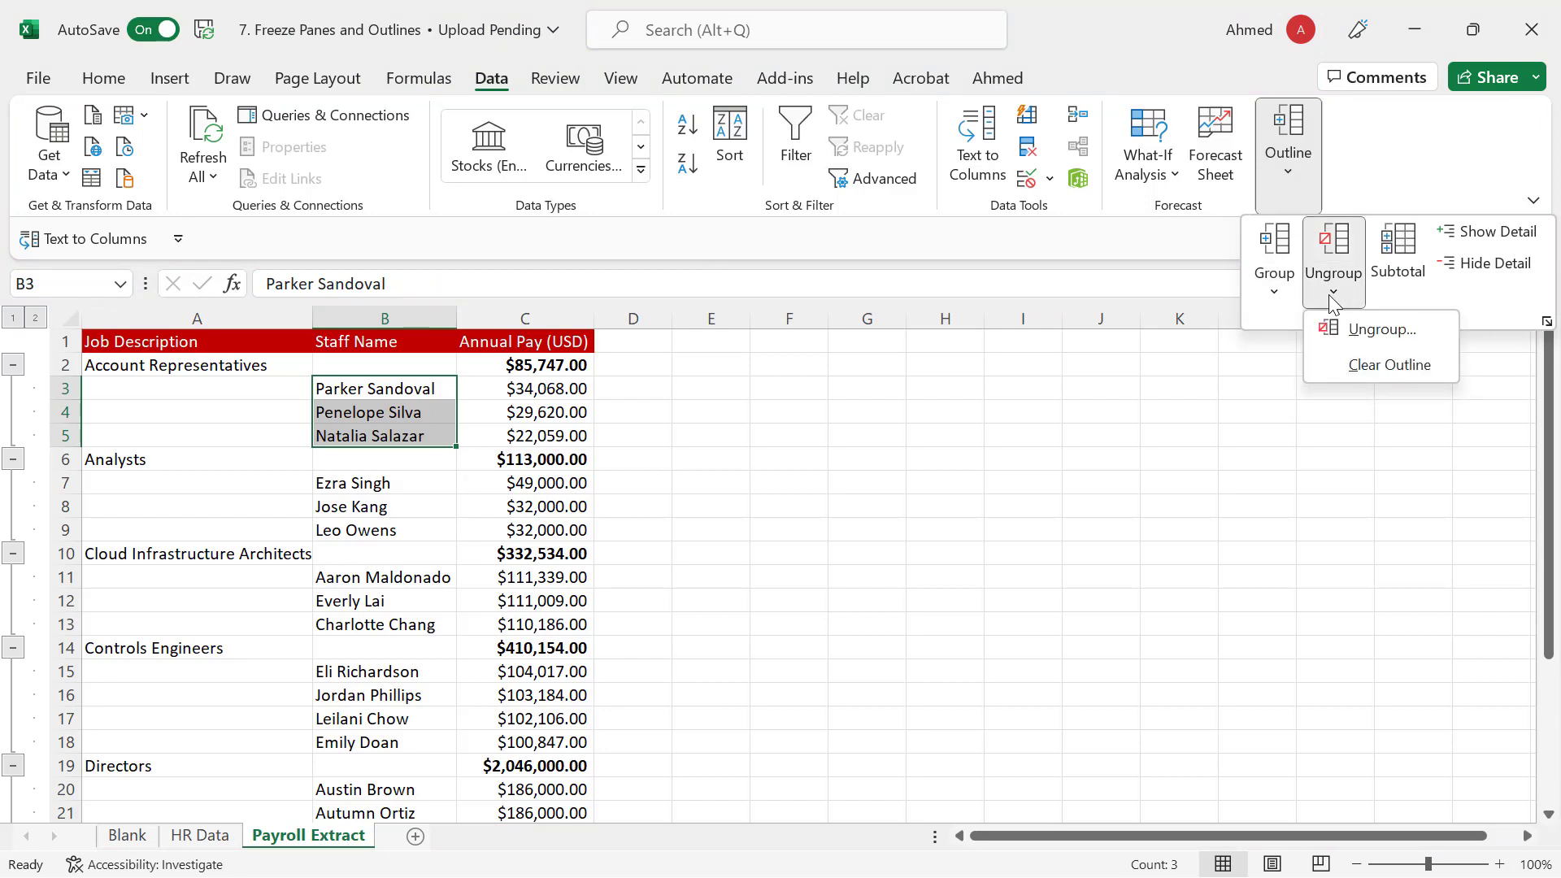
click(1374, 332)
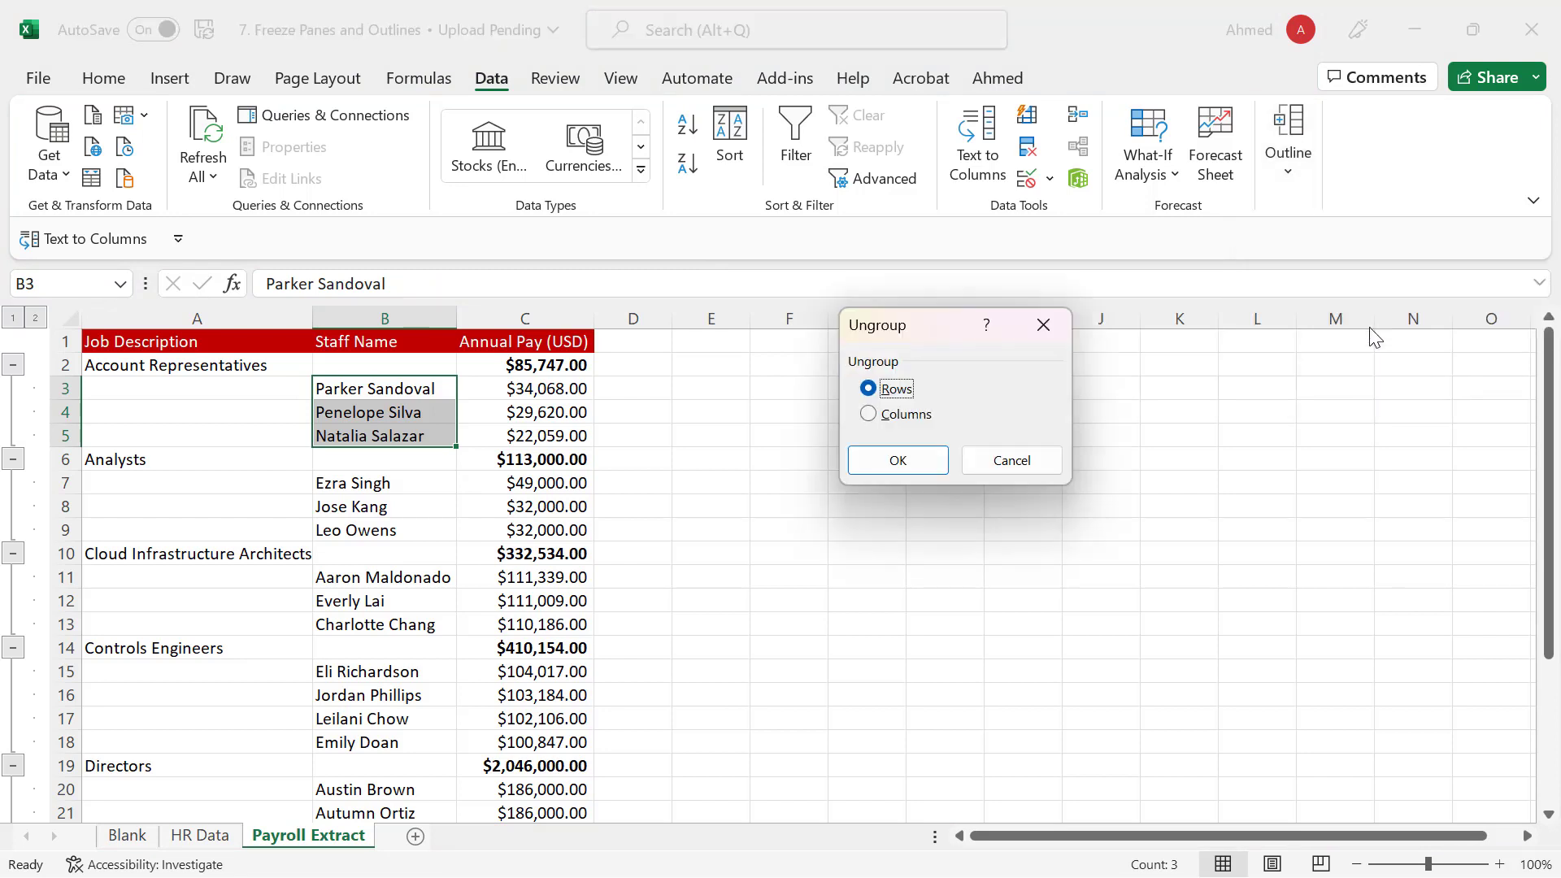
click(887, 467)
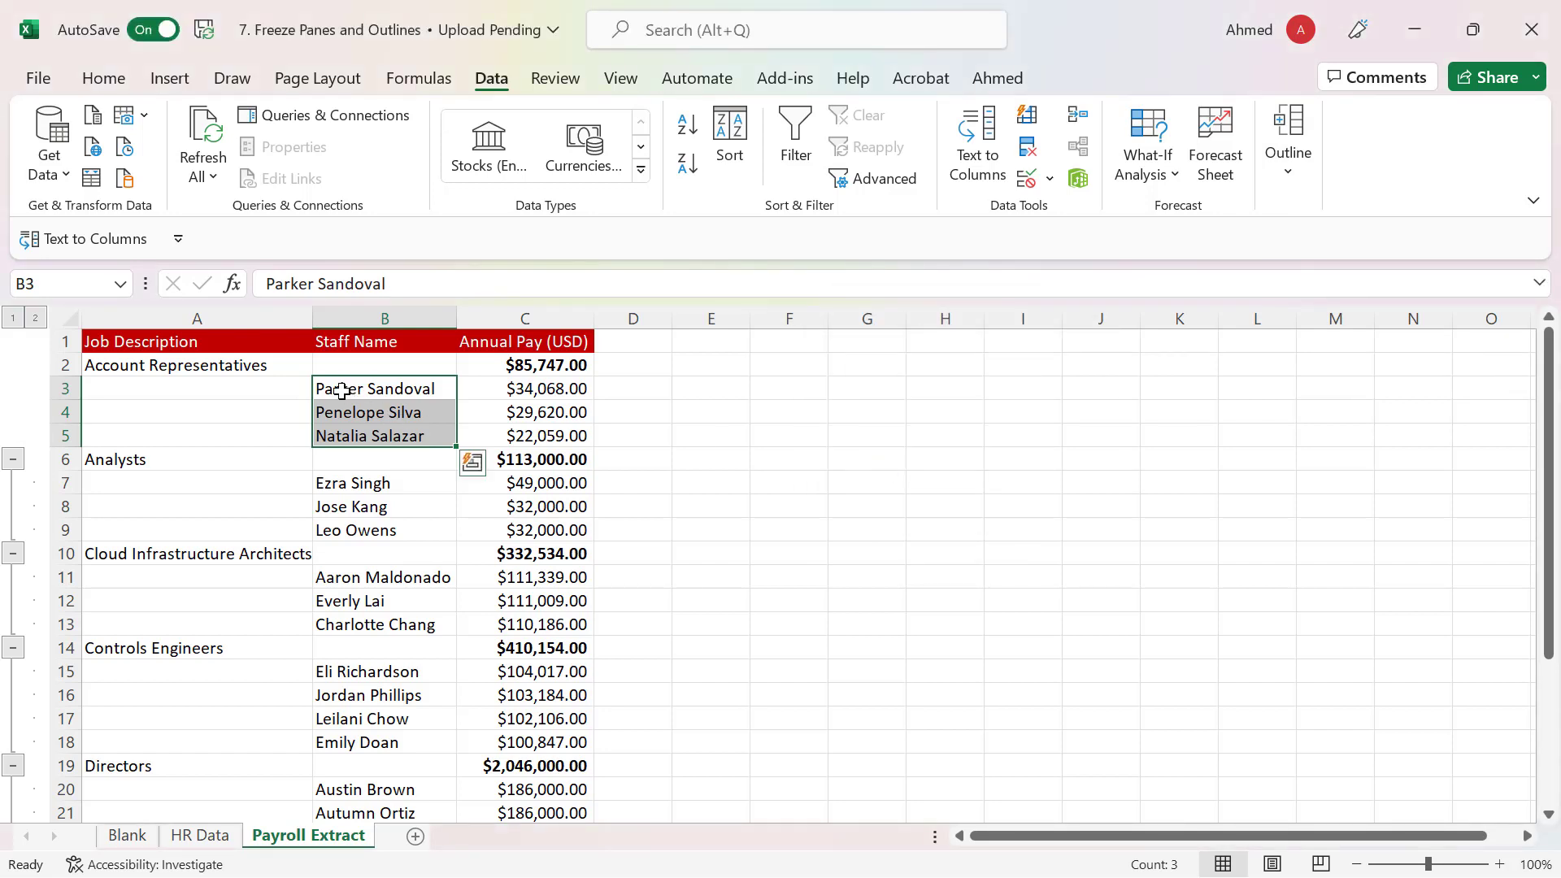
Select the payroll data from A2 down and apply Clear Outline
drag(94, 362, 558, 766)
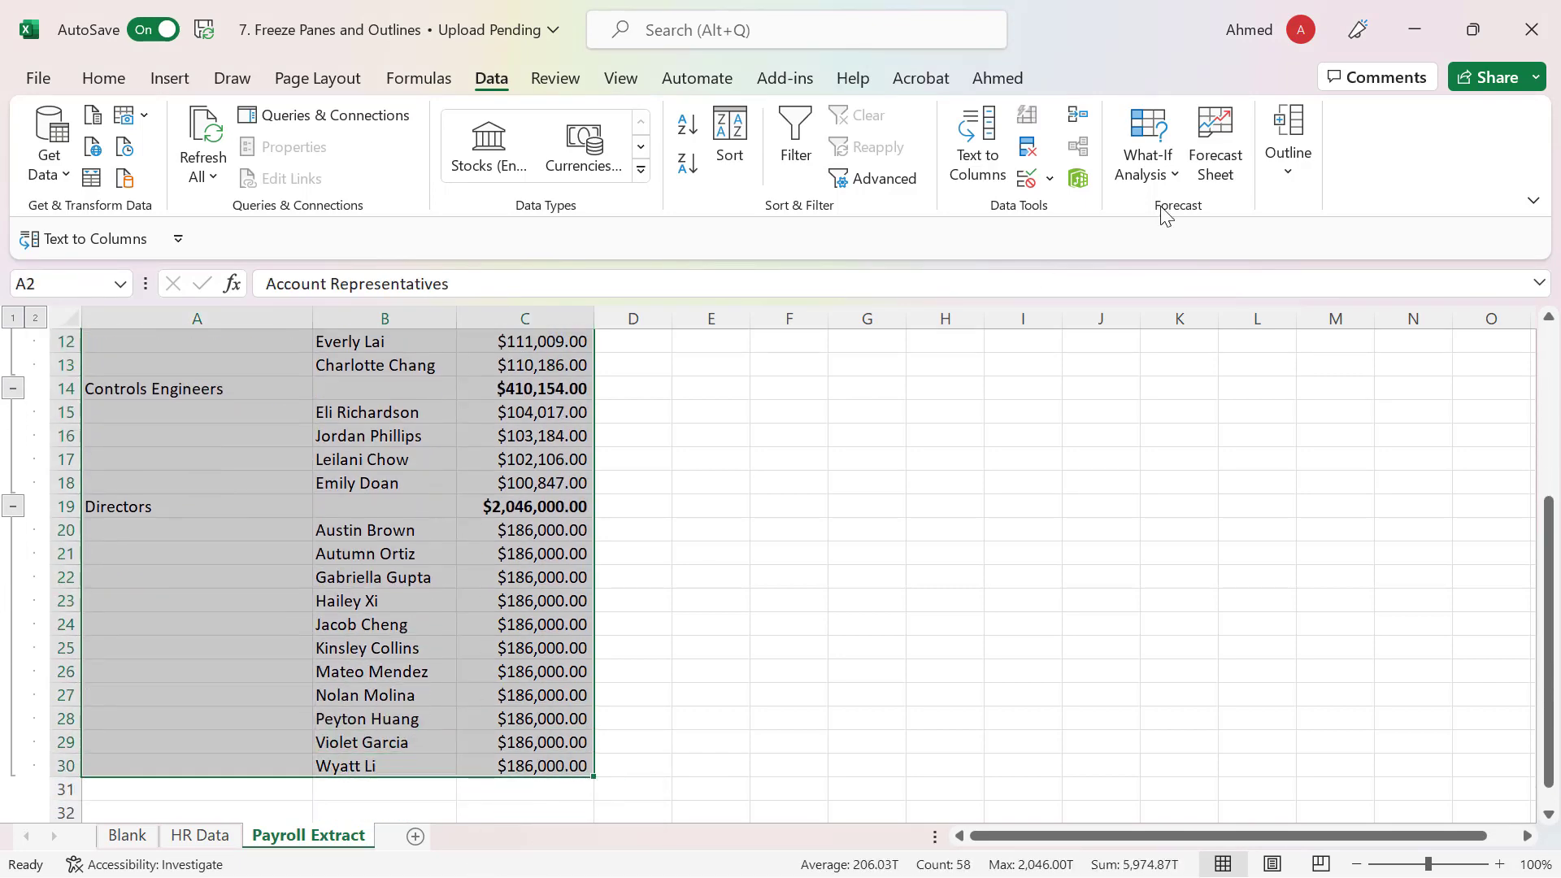
click(1280, 167)
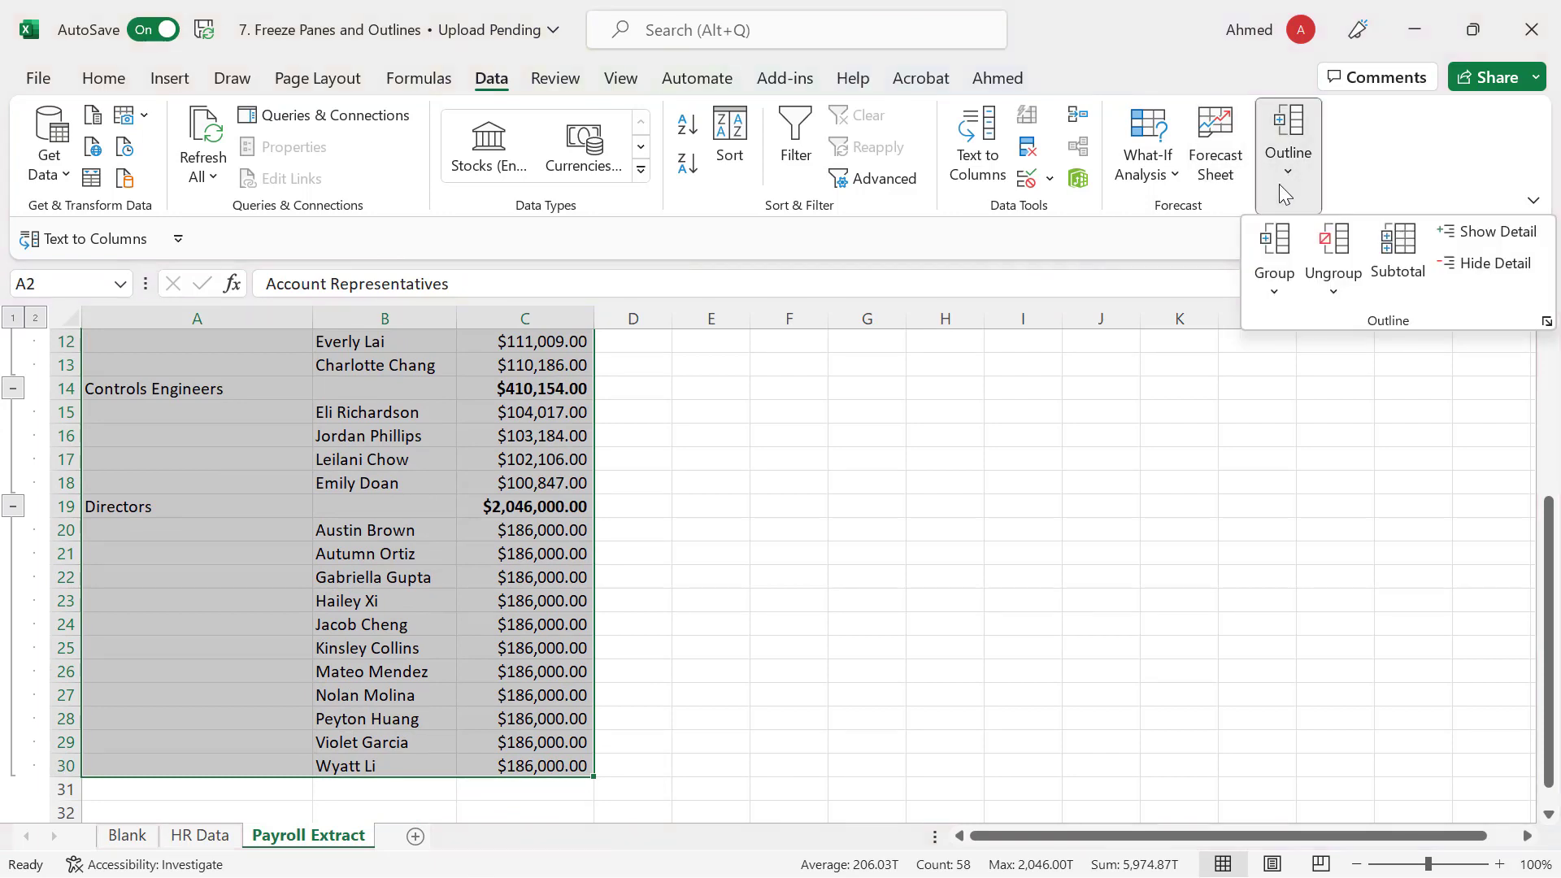
click(1333, 296)
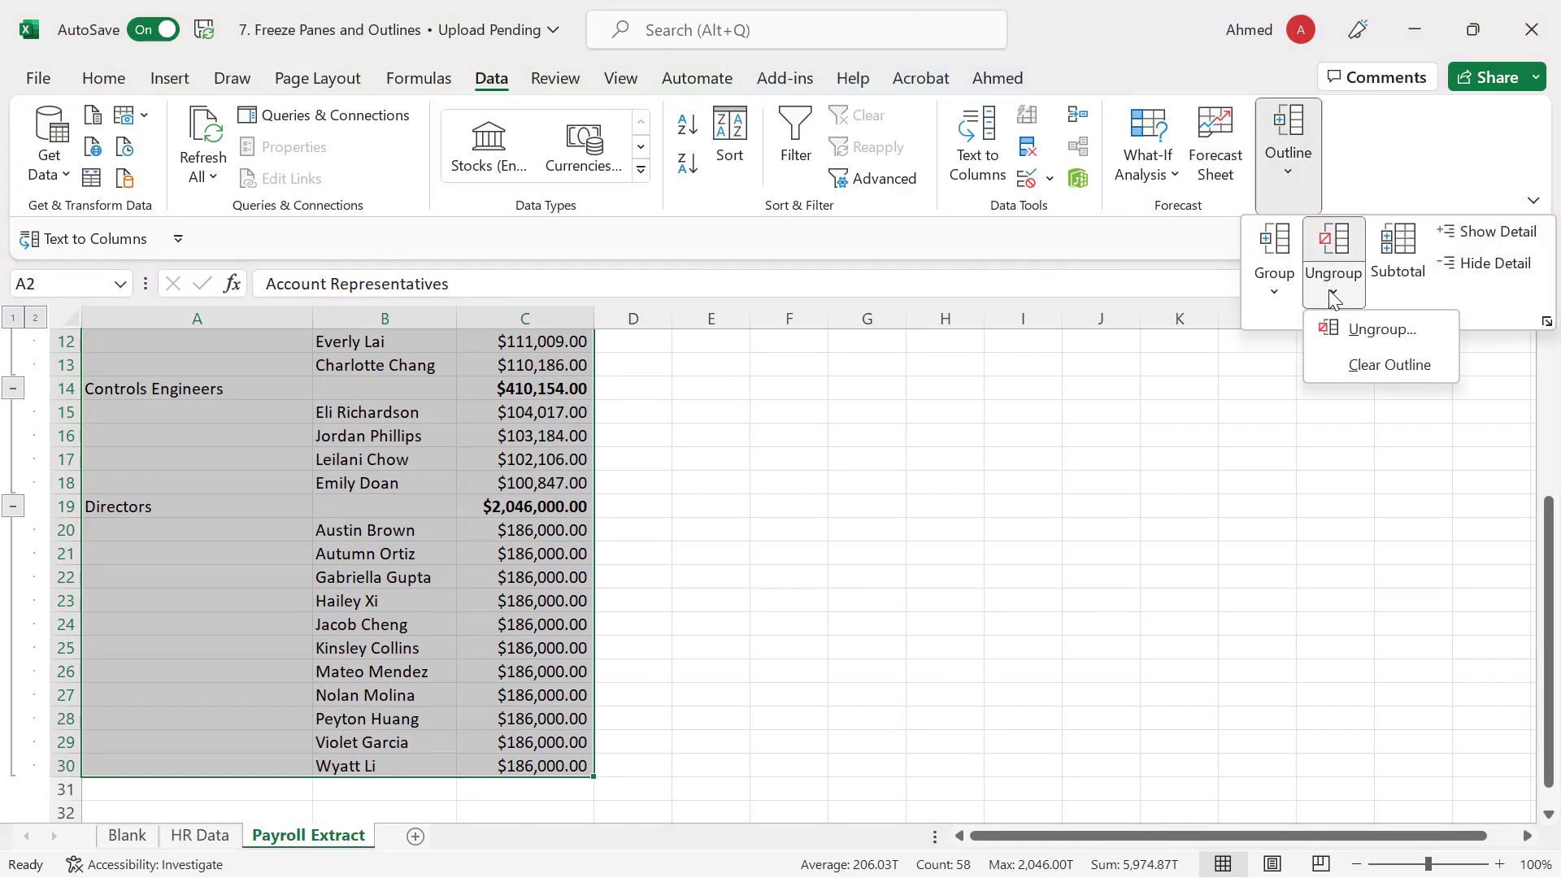
click(1371, 366)
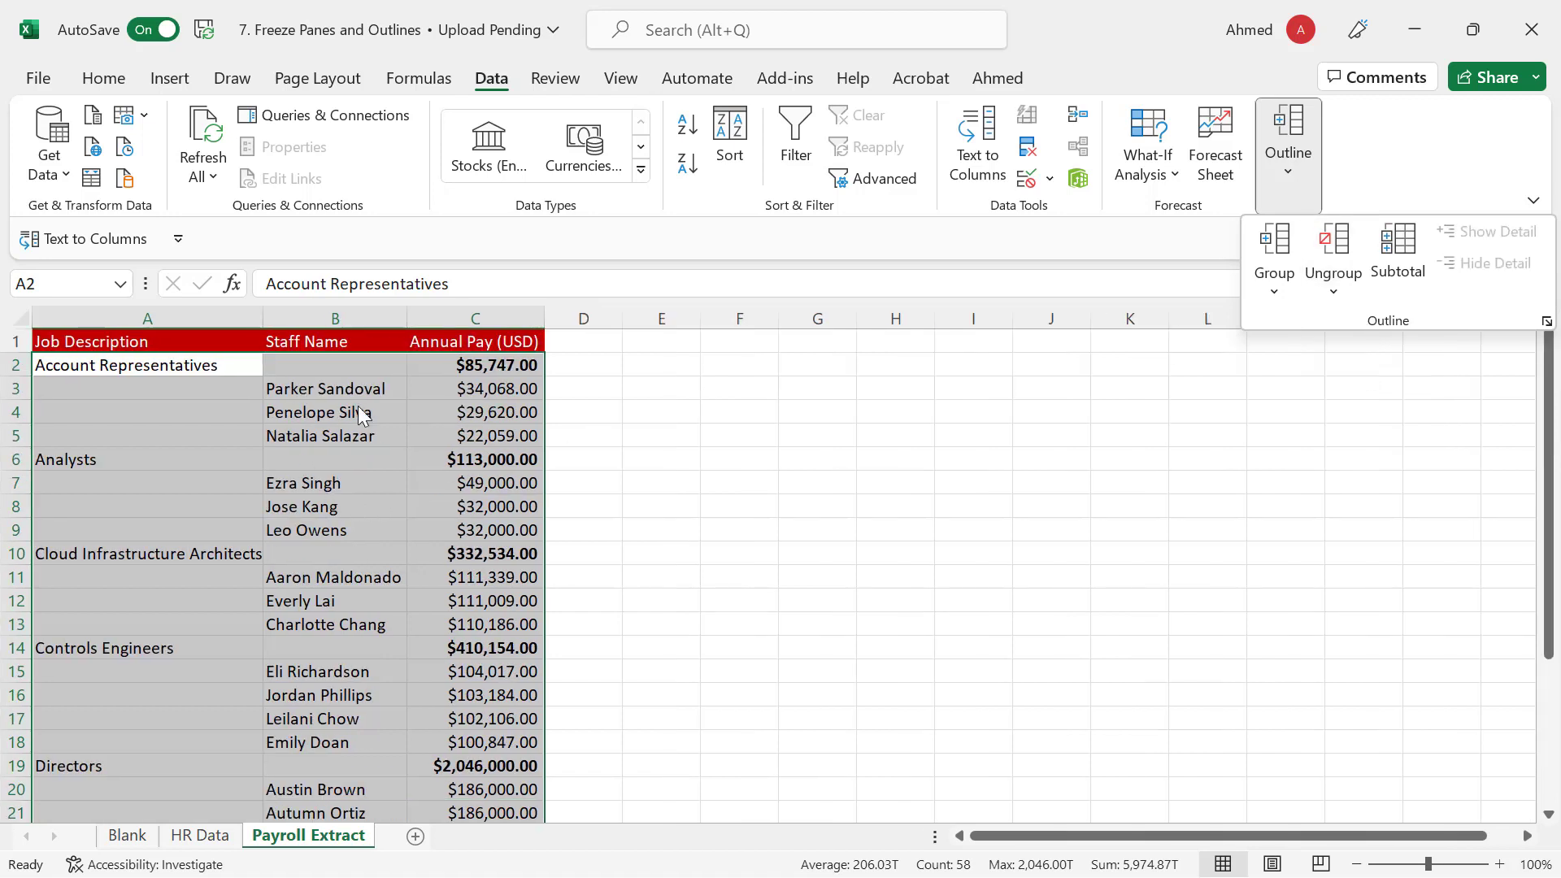
key(Escape)
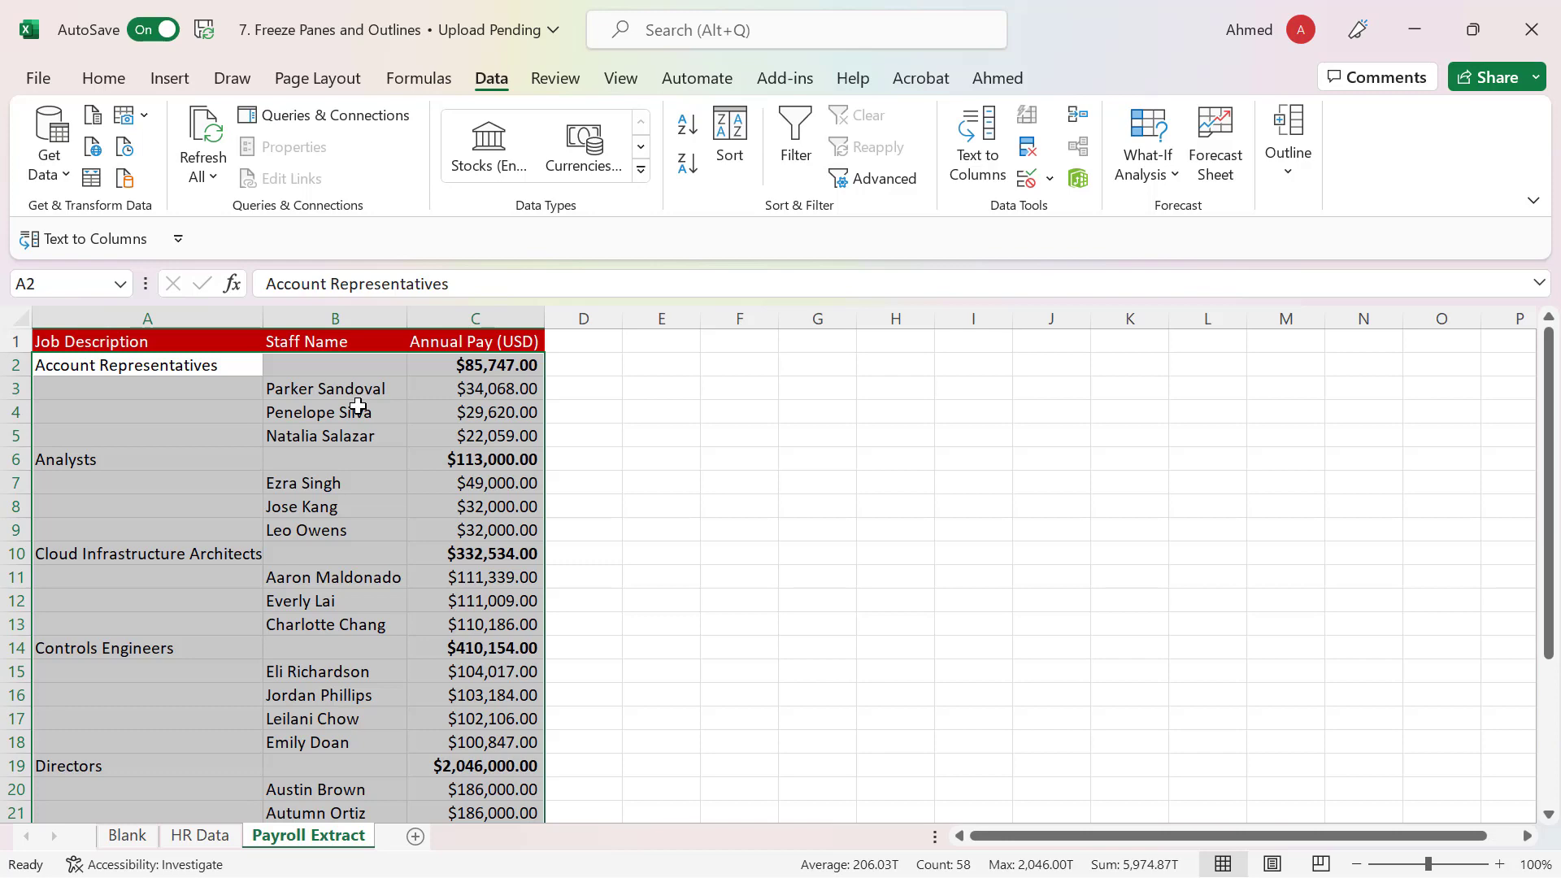
Check the category and staff cells, then select the entire table A1:C30
click(108, 367)
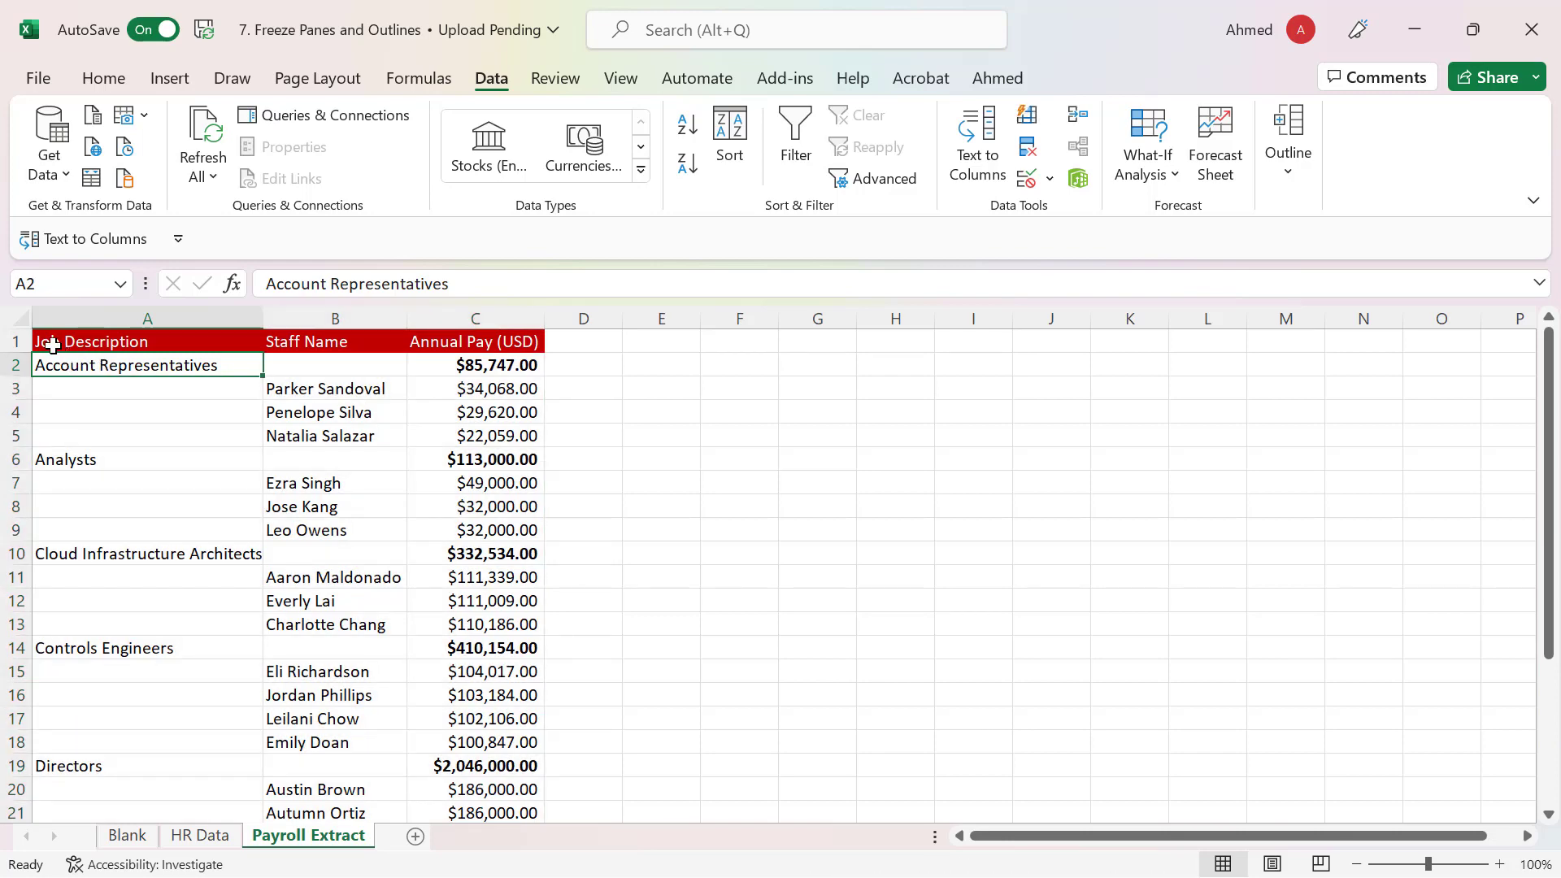
drag(41, 340, 446, 487)
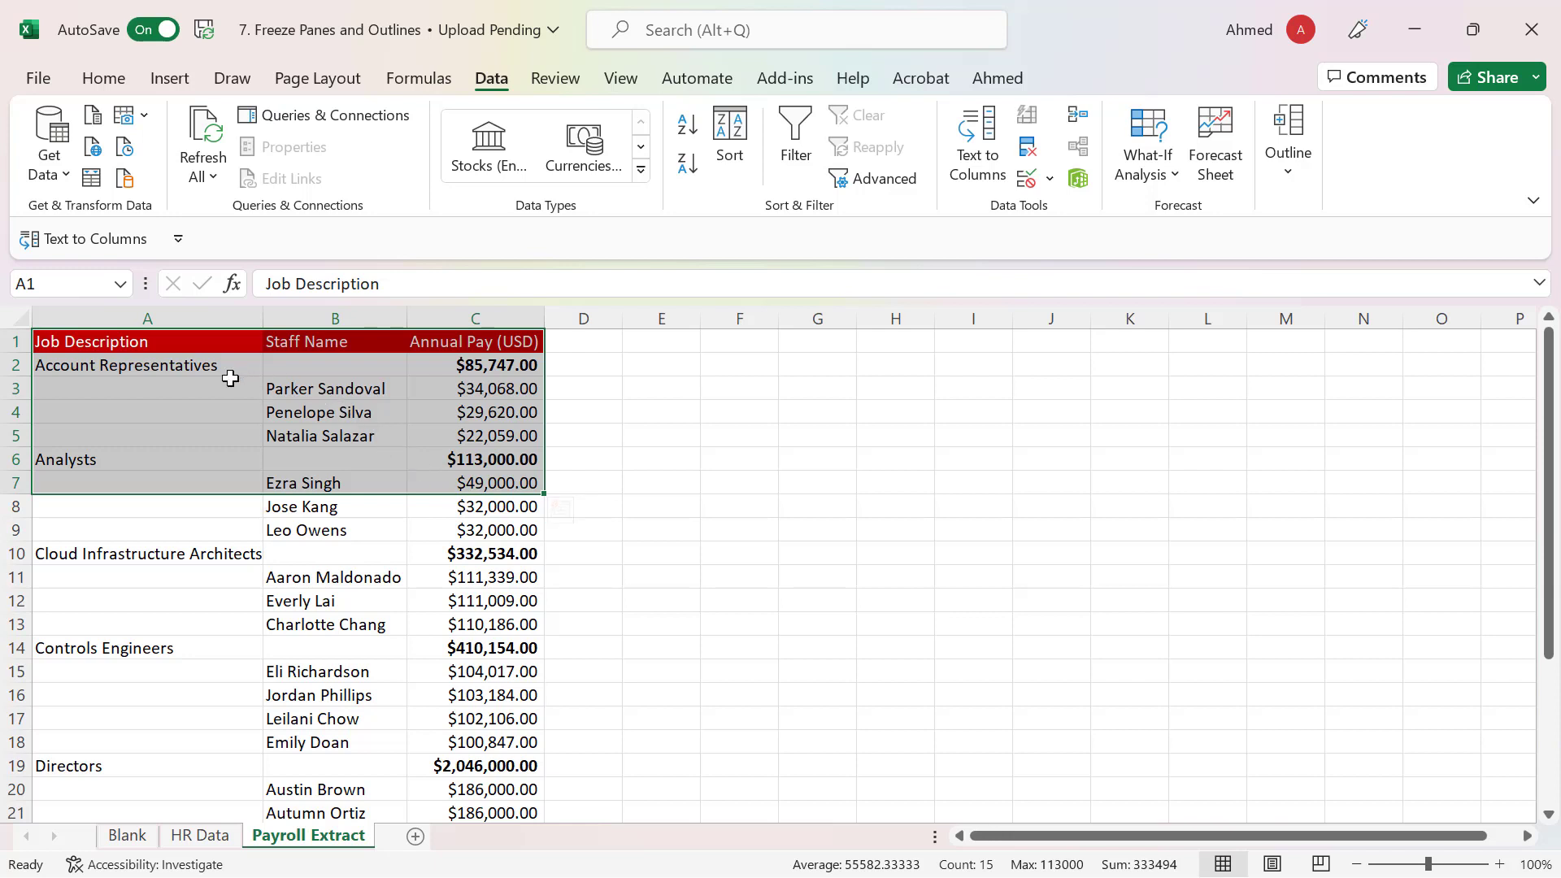
click(60, 368)
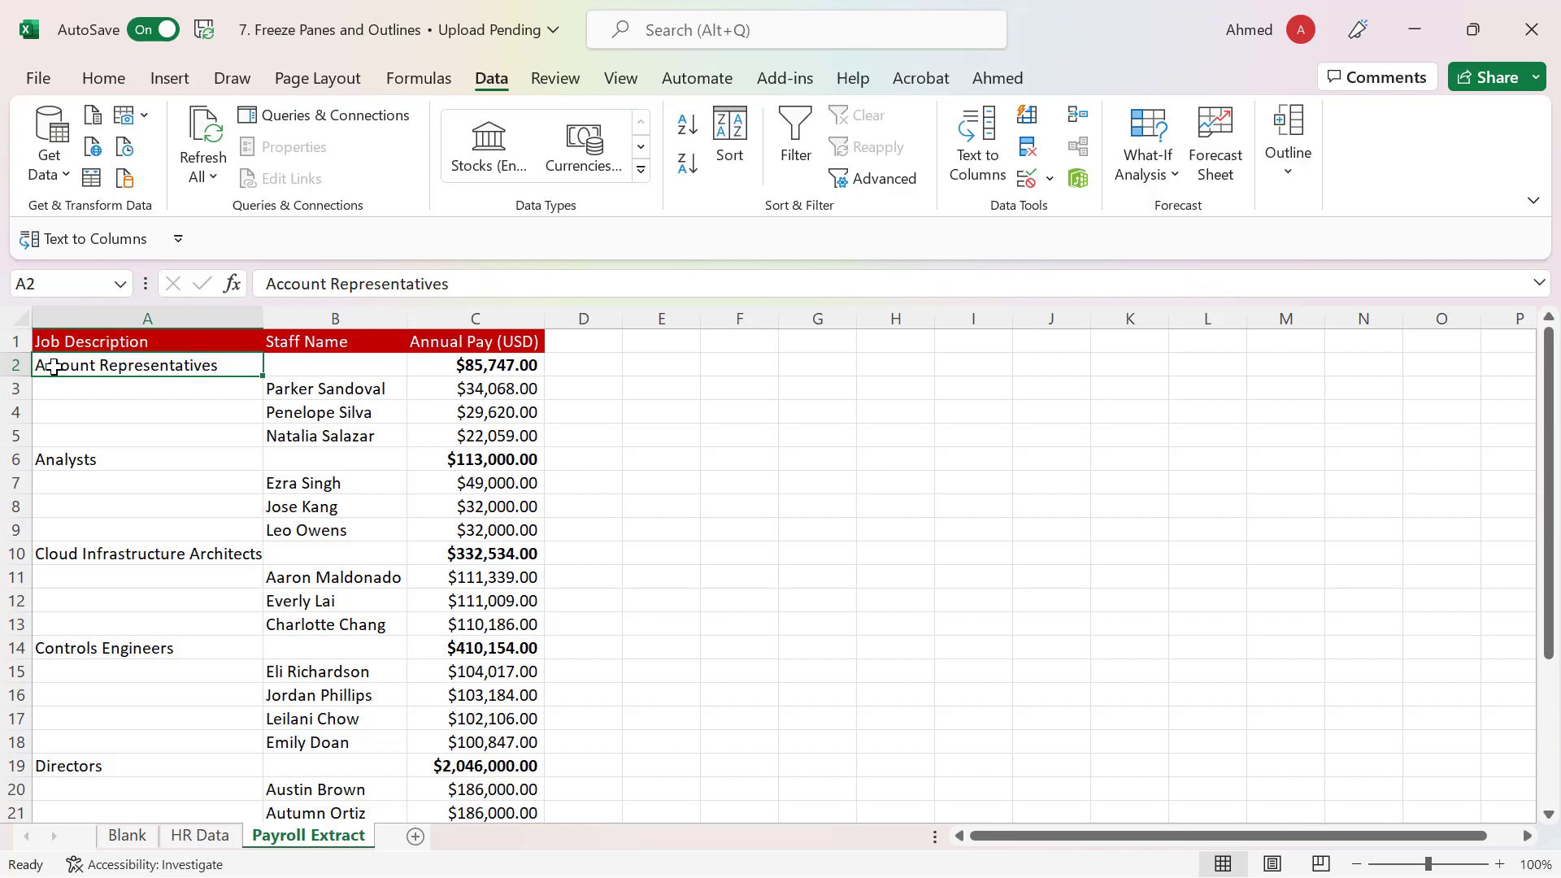
drag(293, 389, 306, 432)
click(75, 463)
drag(294, 488, 315, 616)
click(56, 553)
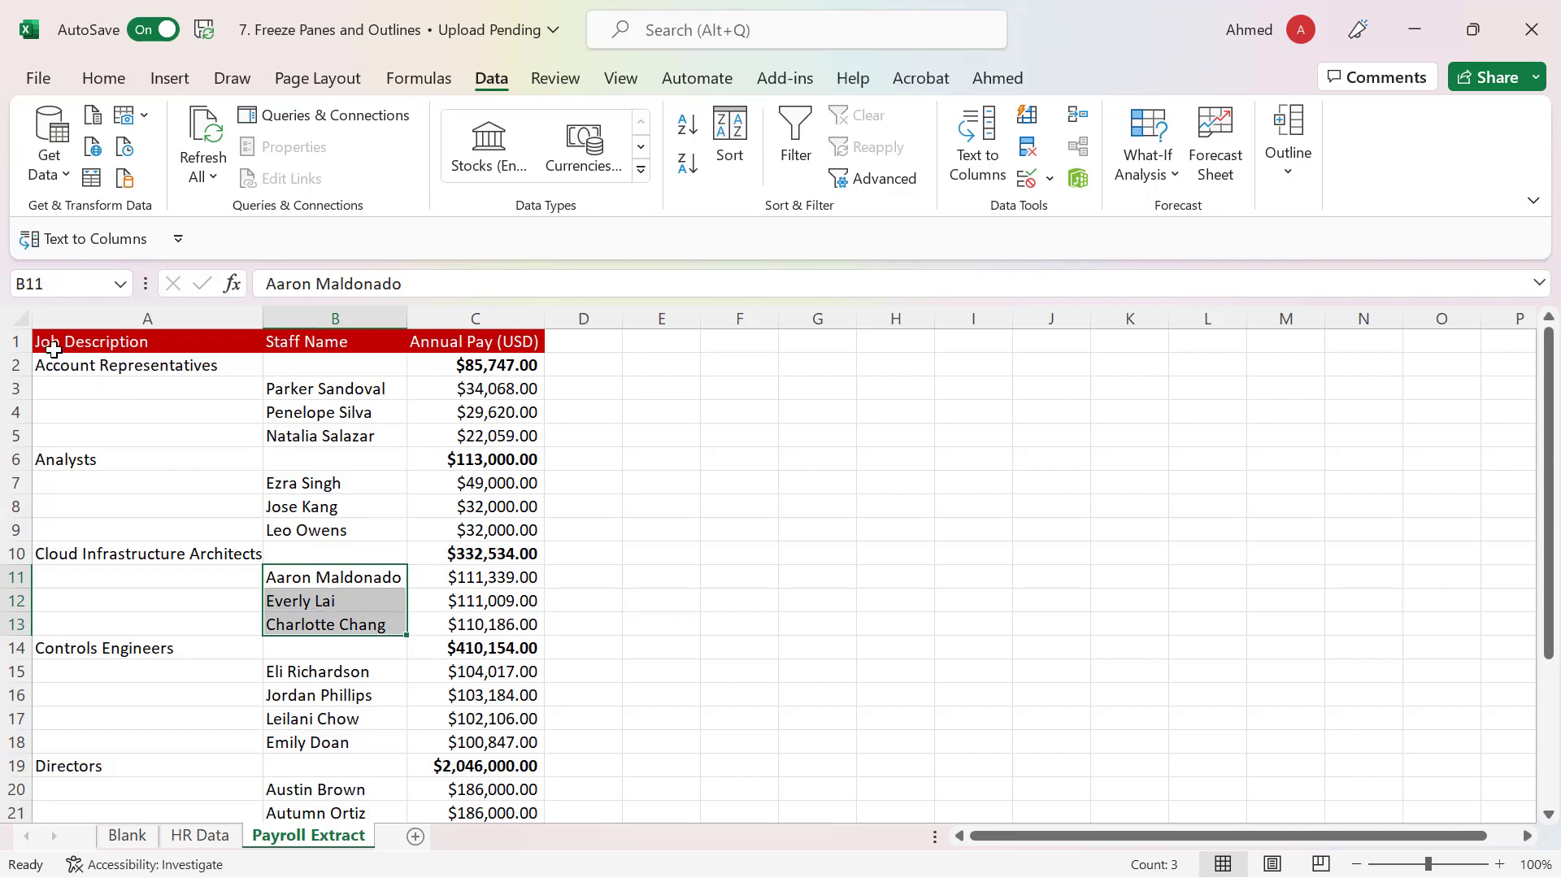
drag(52, 346, 513, 766)
Apply Auto Outline to the selected payroll table
click(1290, 163)
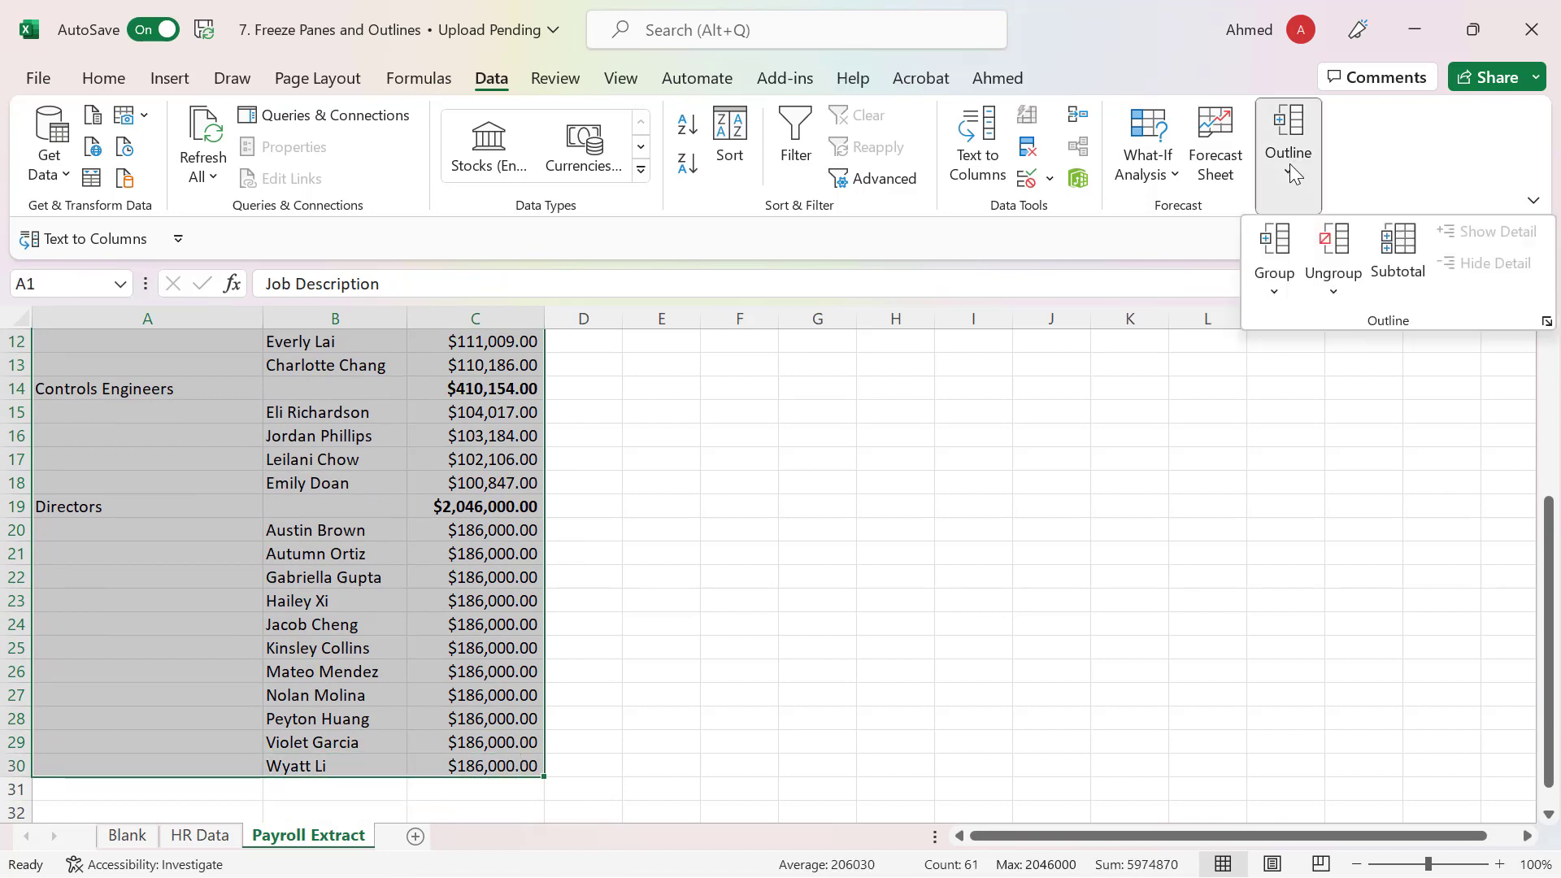
click(1275, 293)
click(1310, 370)
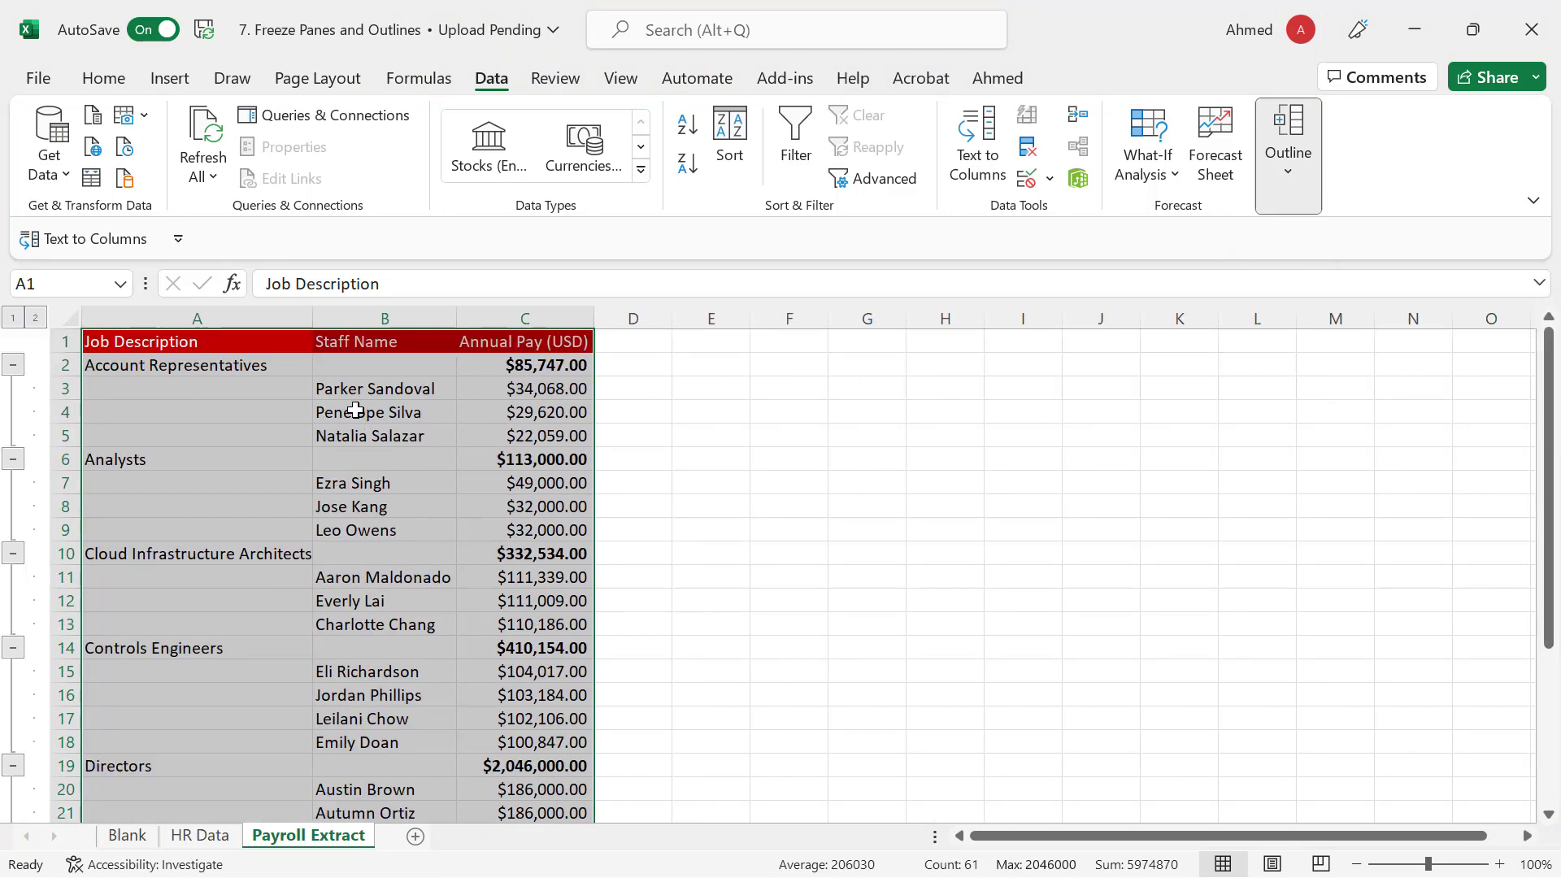
Toggle outline levels 1, 2, 1, then expand only Cloud Infrastructure Architects
click(14, 321)
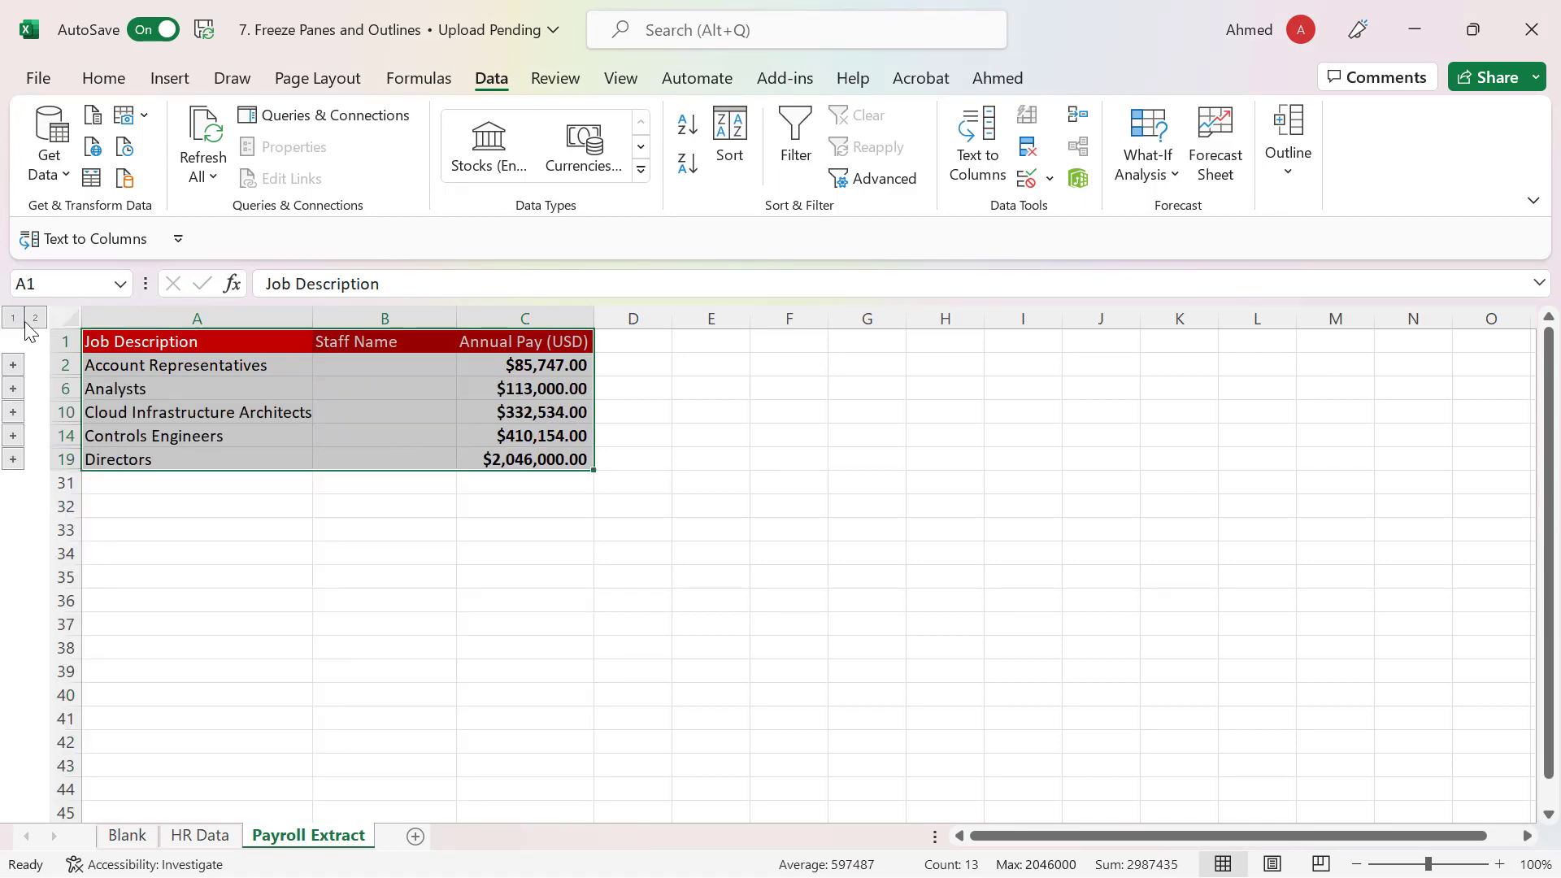
click(36, 321)
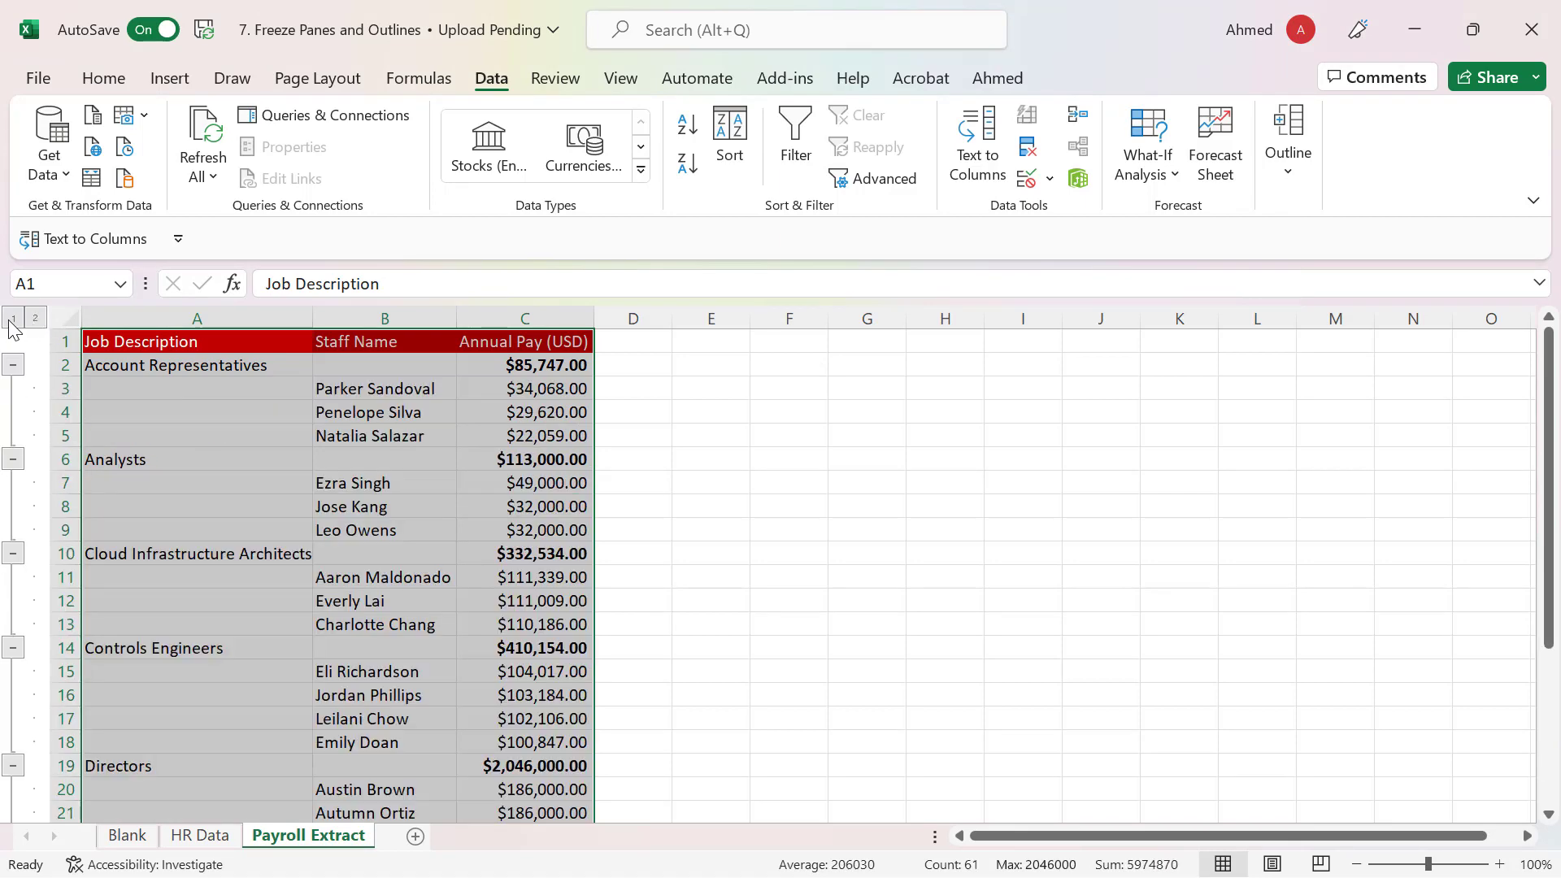
click(13, 318)
click(13, 413)
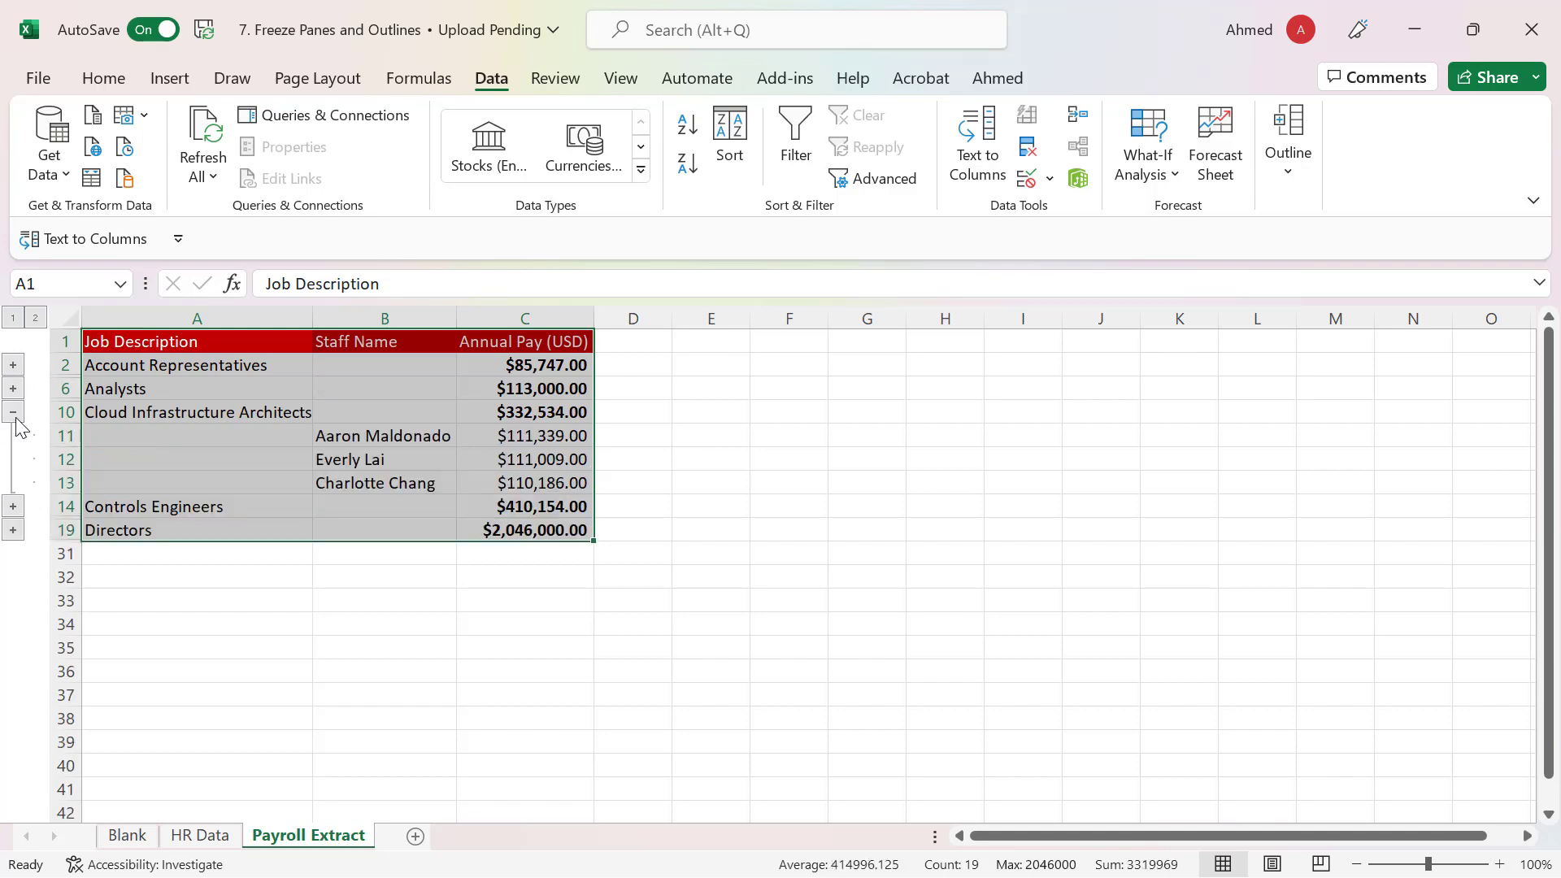